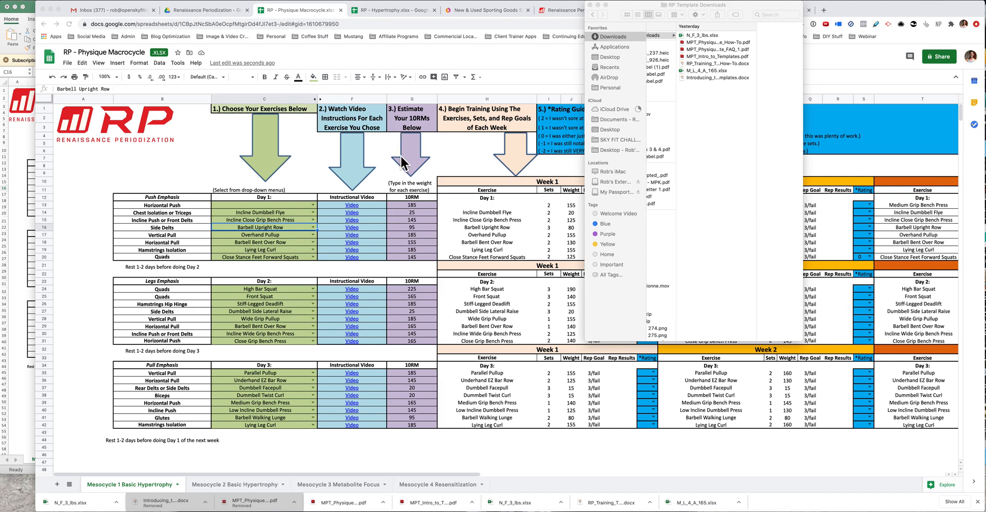
Step: Examine the exercise choices offered for Day 1 Chest Isolation or Triceps
left_click(315, 214)
left_click(314, 213)
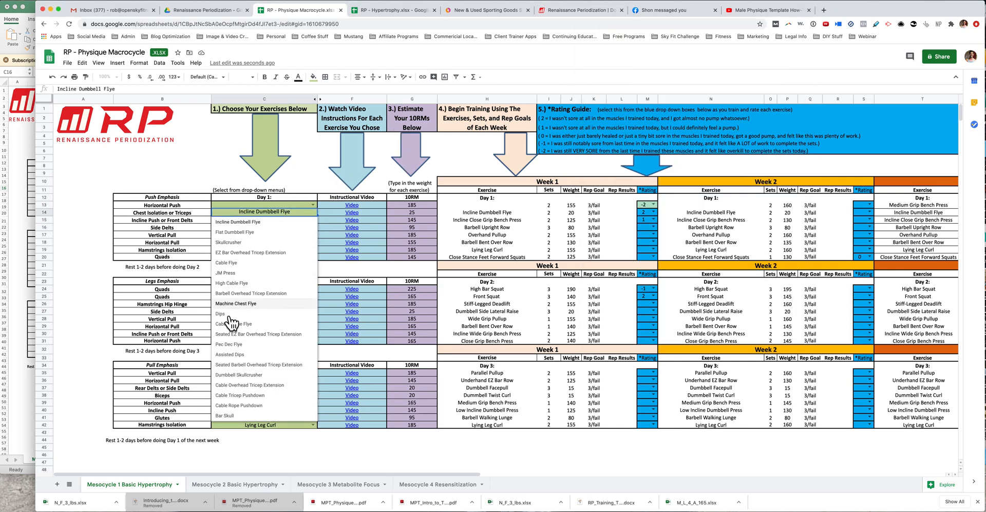
left_click(297, 172)
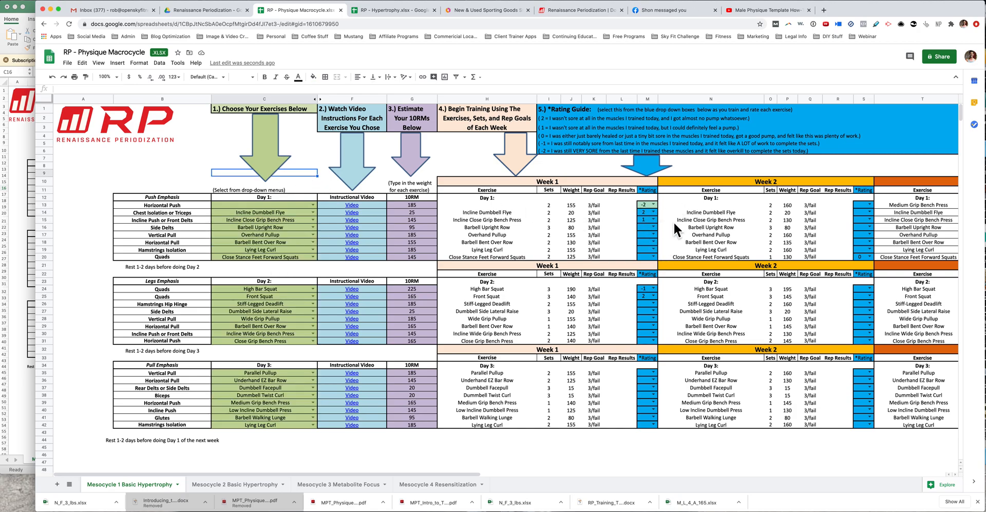
Step: Inspect the validation note on the Week 3, Day 2 High Bar Squat cell
scroll(676, 221, "right", 10)
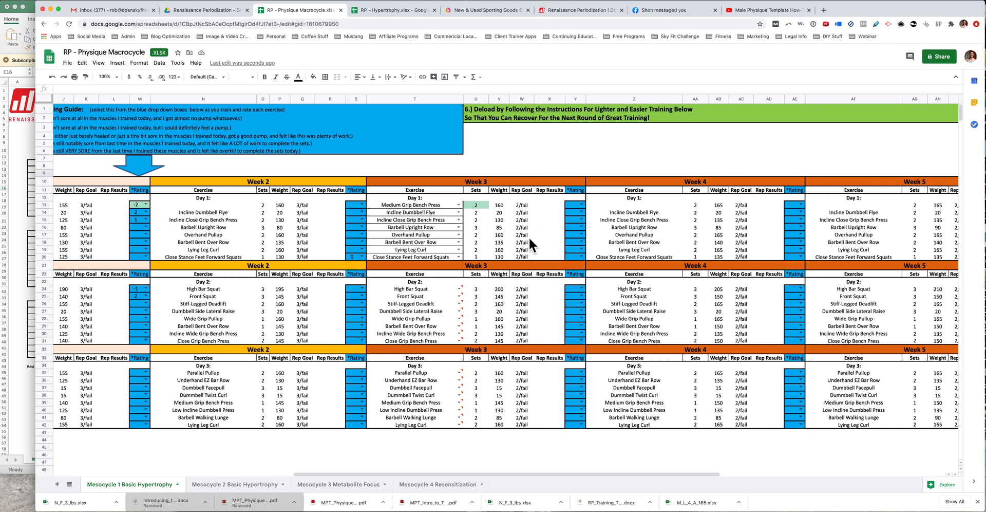
left_click(440, 290)
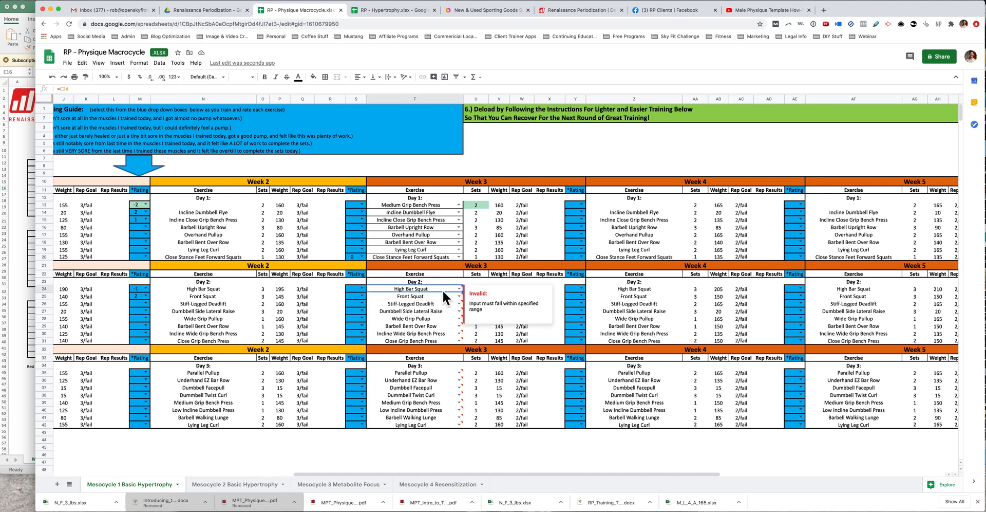
scroll(411, 292, "left", 10)
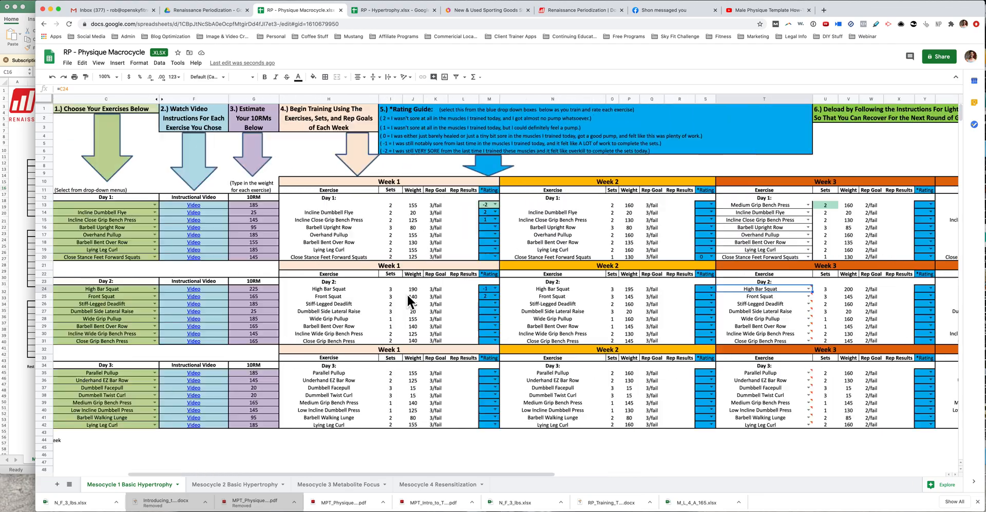
Step: Switch to the RP Template Downloads folder in Finder and select every file in it
key("ctrl+Up")
left_click(852, 118)
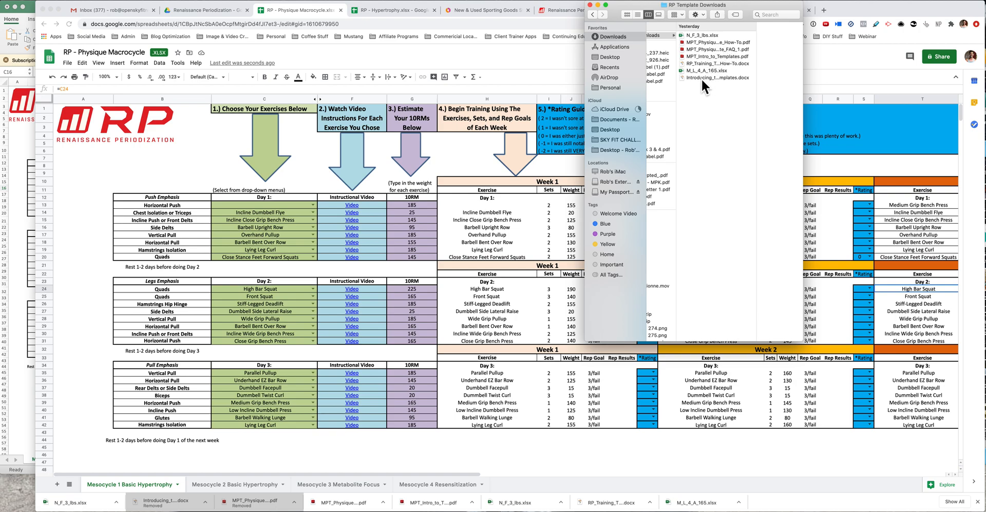
left_click(705, 35)
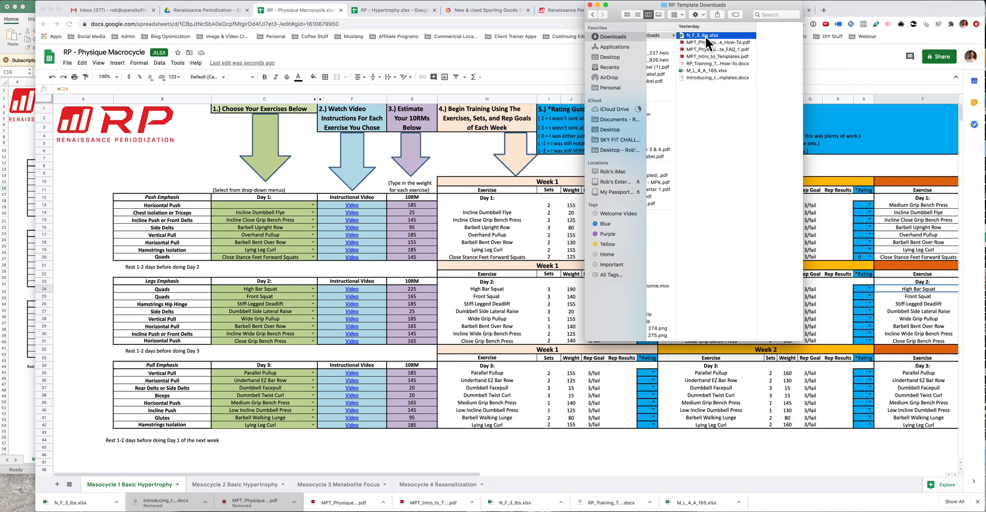
left_click(681, 76, "shift")
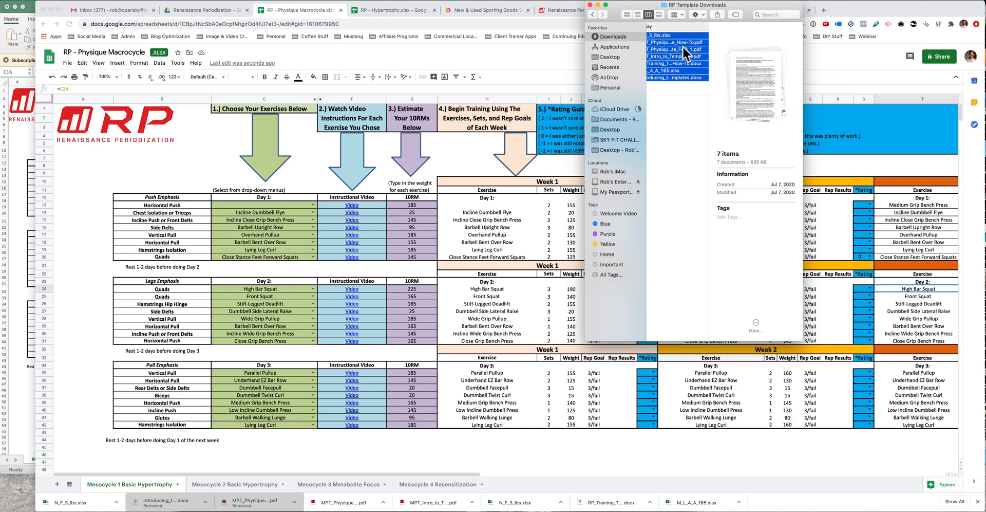
Step: Switch to Google Drive and return from the file preview to the Renaissance Periodization folder
left_click(221, 10)
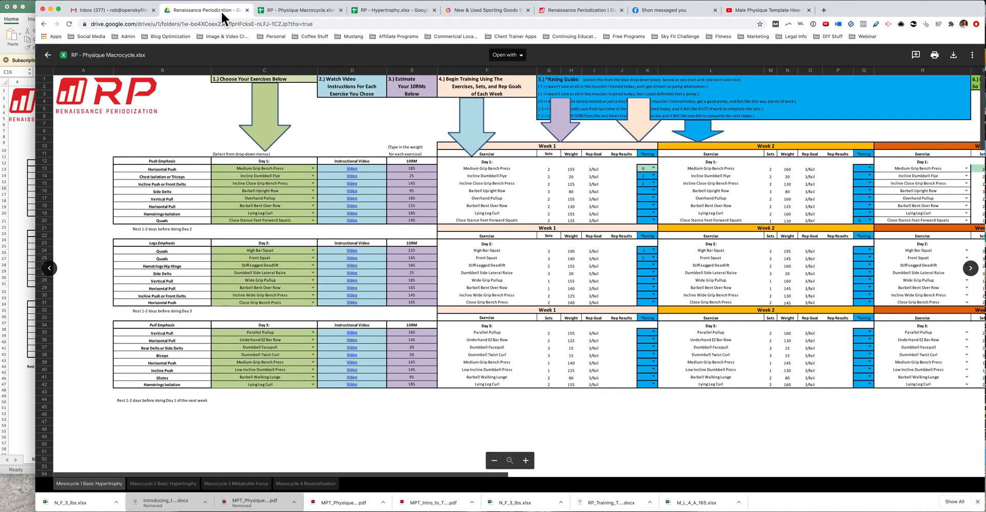
left_click(48, 55)
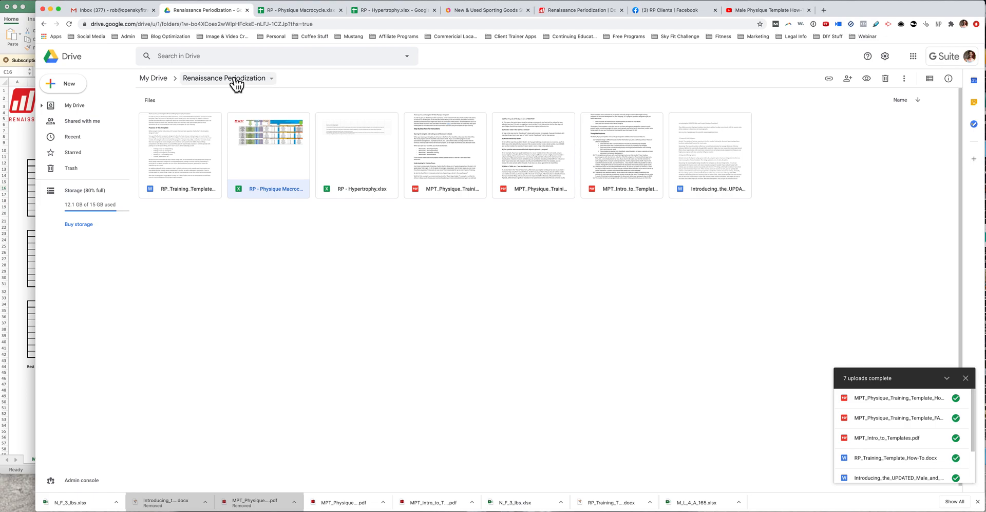
left_click(289, 231)
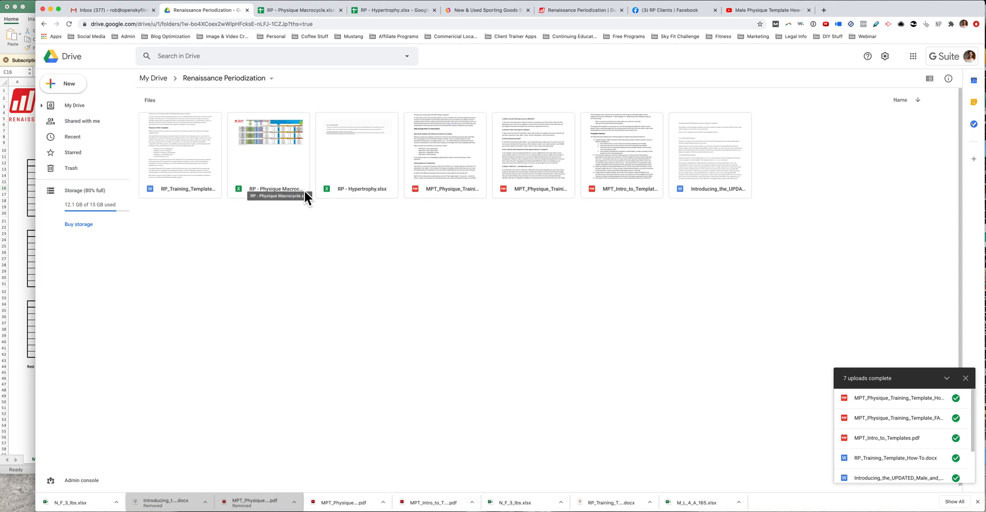
Step: Preview RP - Physique Macrocycle.xlsx, check which apps can open it, and return to the folder
double_click(268, 189)
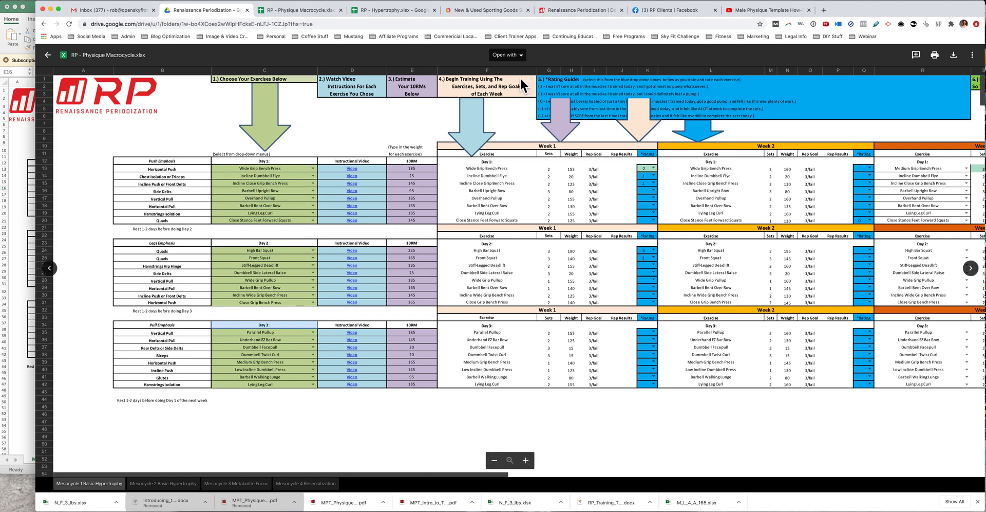
left_click(517, 57)
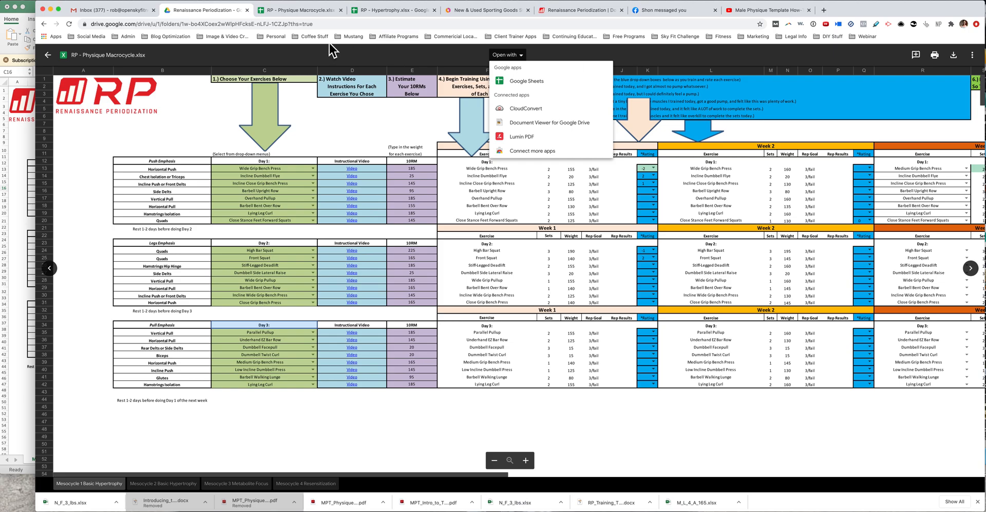
left_click(47, 55)
left_click(48, 55)
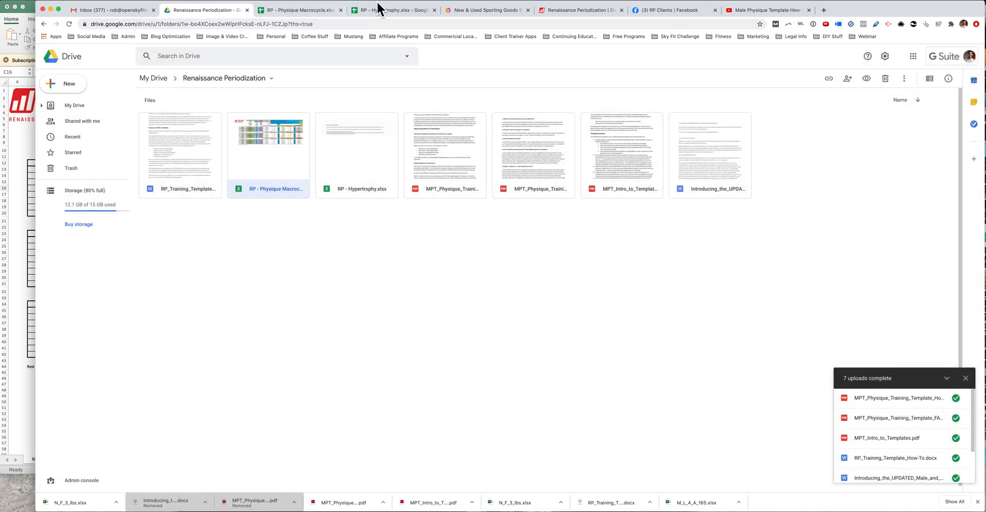
Step: In the RP - Physique Macrocycle spreadsheet, check the exercise choices for the Day 1 Horizontal Push, Chest Isolation and Incline Push rows
left_click(321, 14)
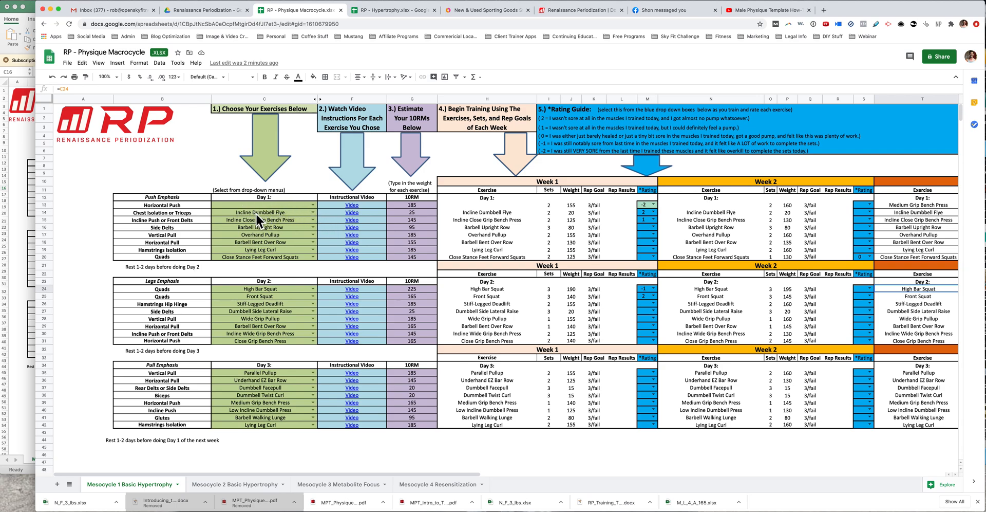
left_click(314, 220)
left_click(314, 213)
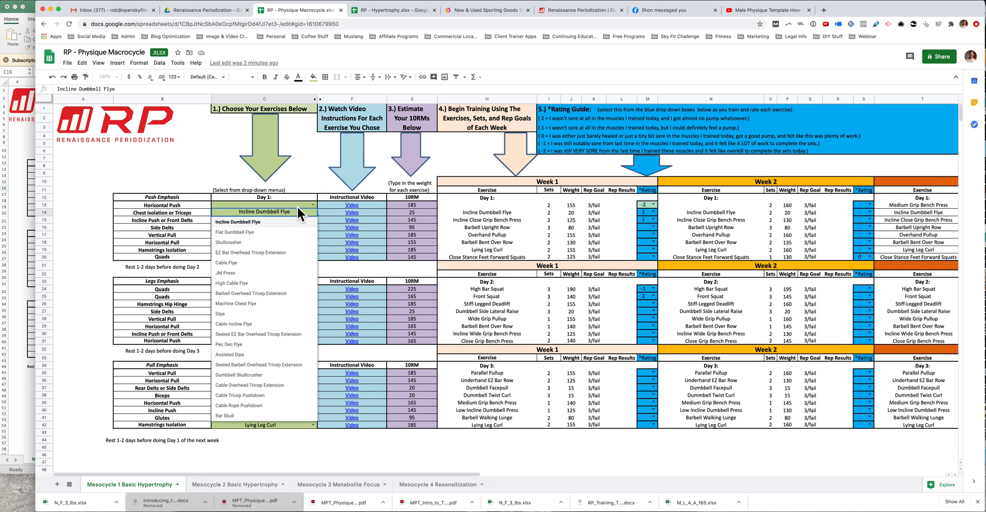
left_click(297, 205)
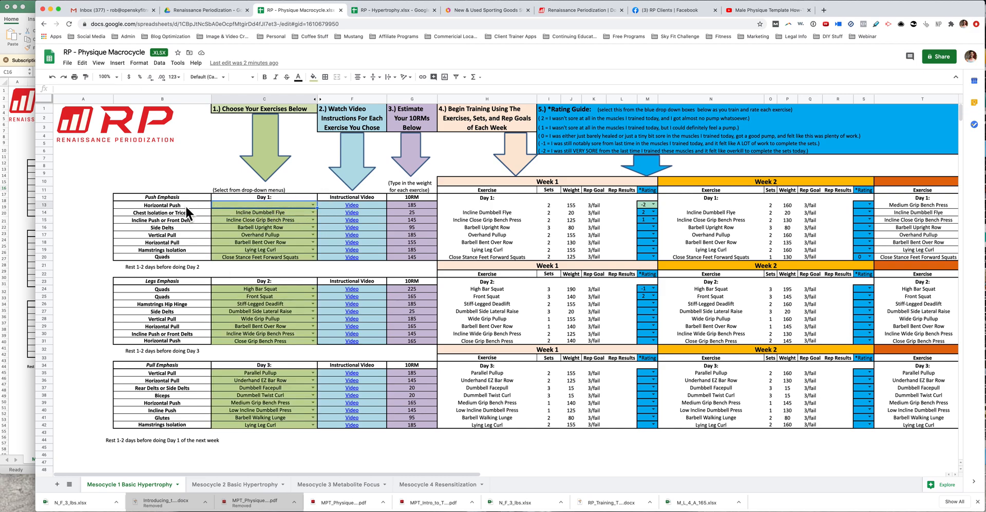
left_click(313, 205)
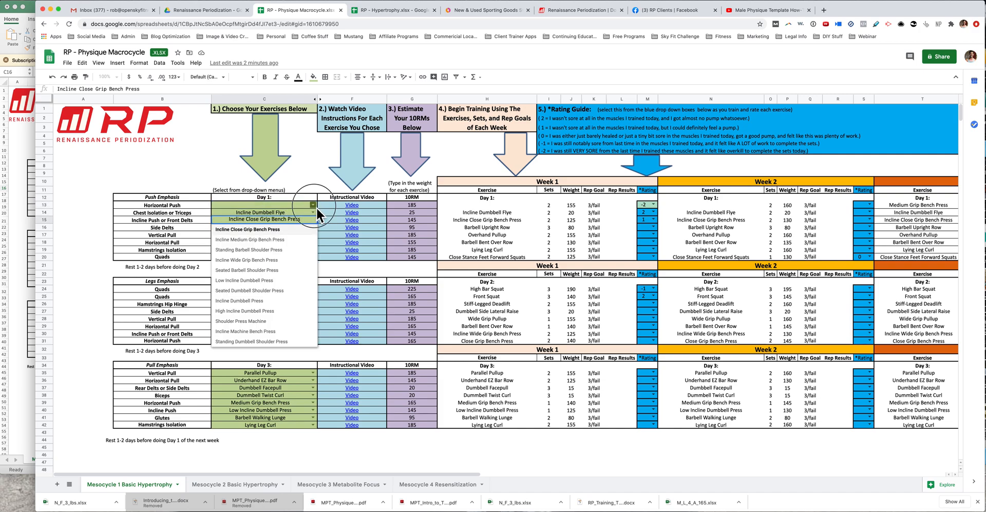
left_click(316, 207)
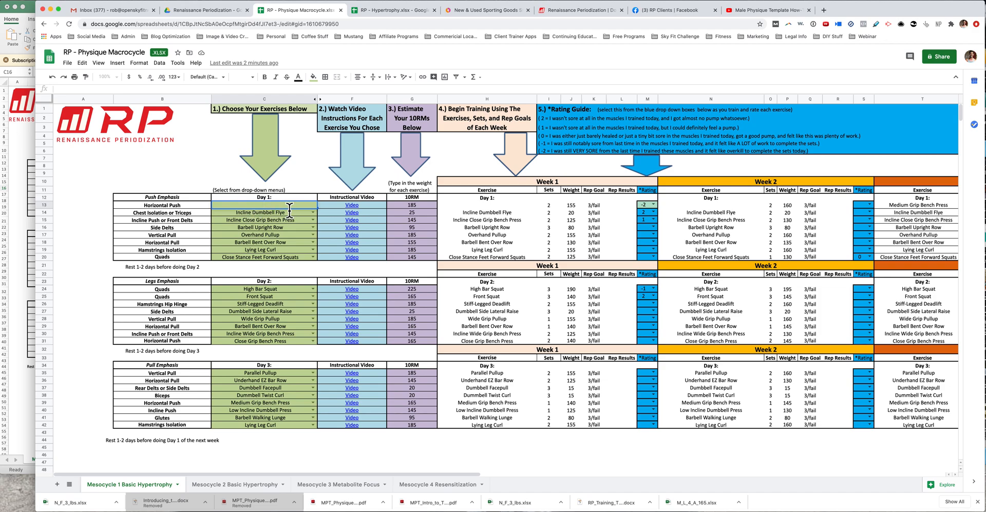
Step: Hide empty rows 64 to 75 below the Day 3 table
scroll(255, 283, "down", 3)
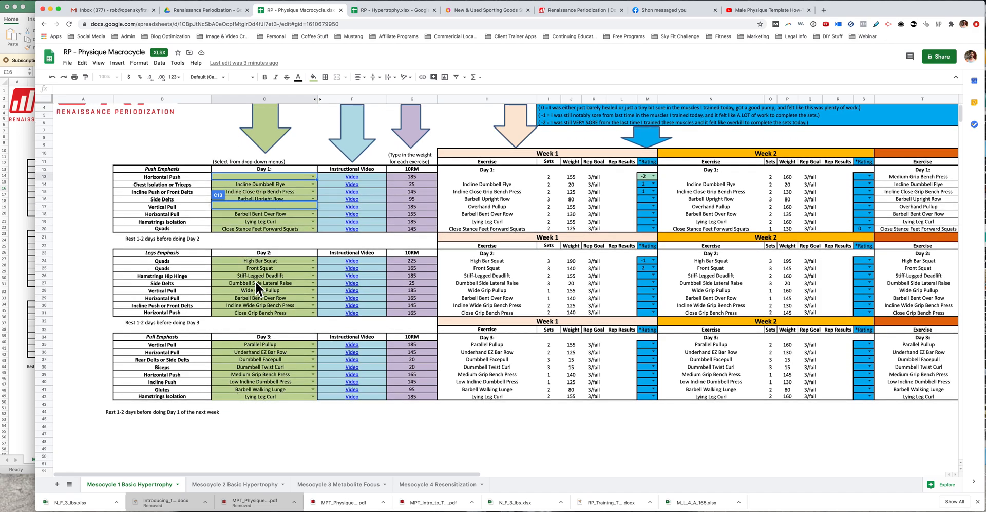
scroll(255, 281, "down", 5)
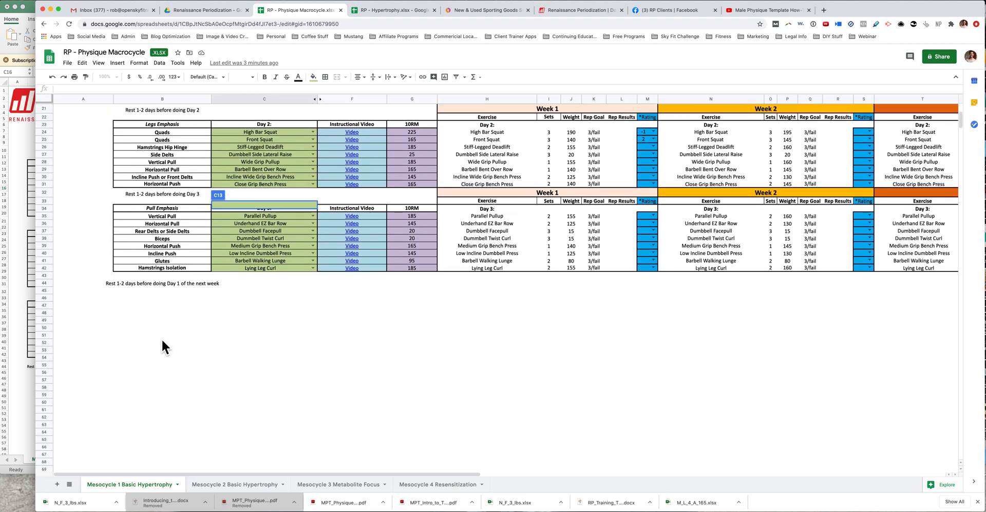
scroll(190, 330, "down", 2)
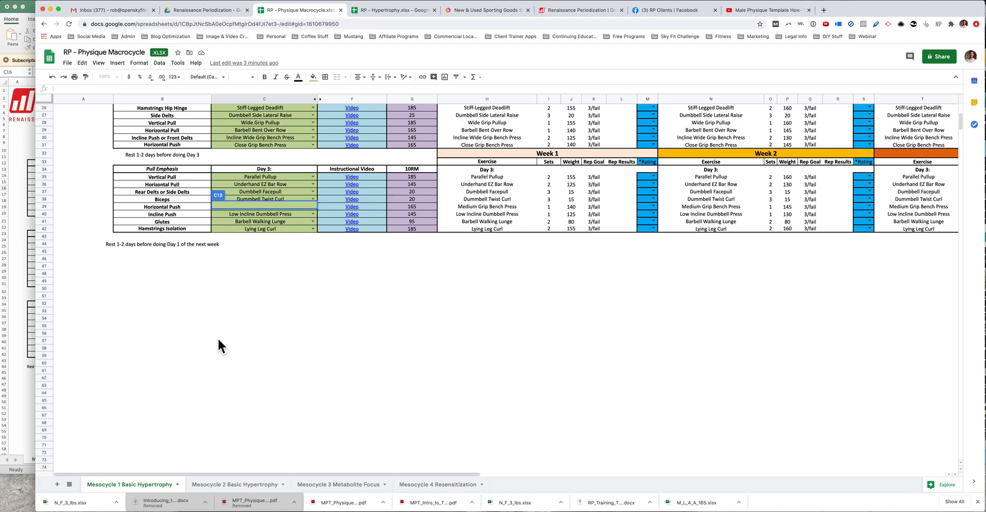
scroll(218, 337, "down", 4)
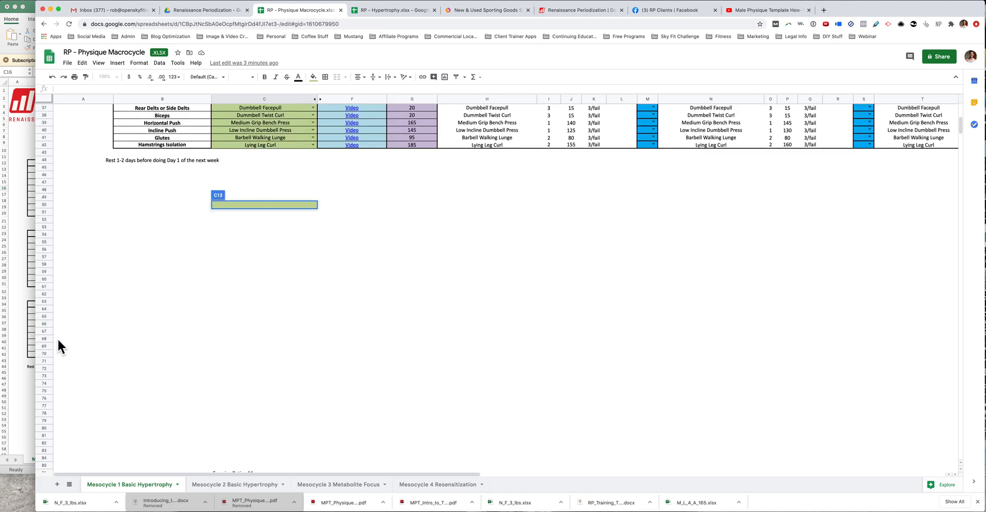
left_click_drag(46, 309, 45, 391)
right_click(44, 354)
left_click(82, 235)
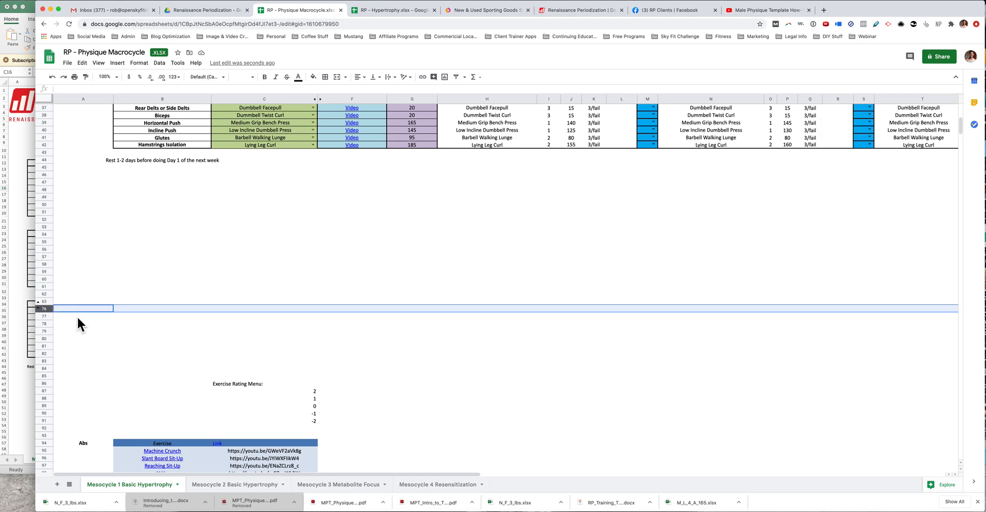
Step: Hide rows 85 to 503, which hold the rating menu and the exercise link lists
scroll(99, 347, "down", 1)
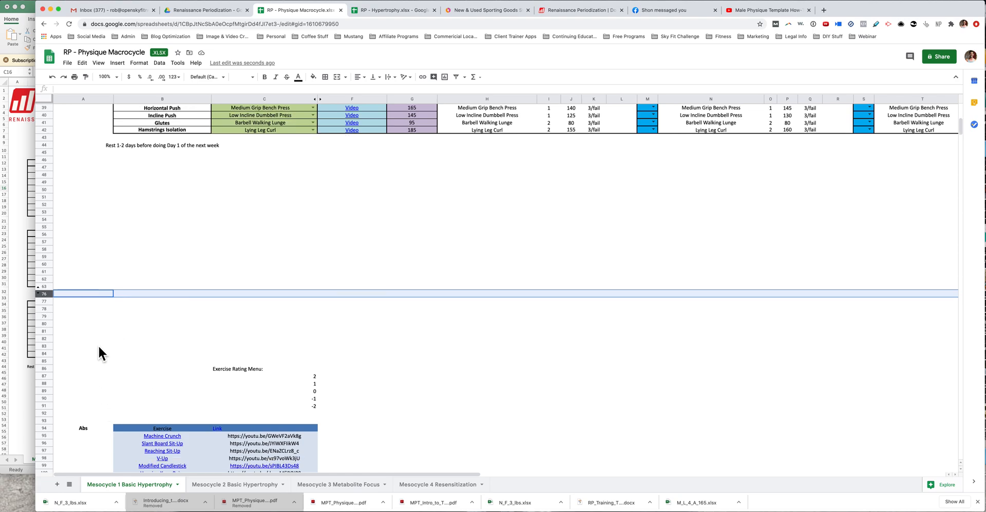
left_click_drag(48, 360, 51, 457)
scroll(51, 458, "down", 20)
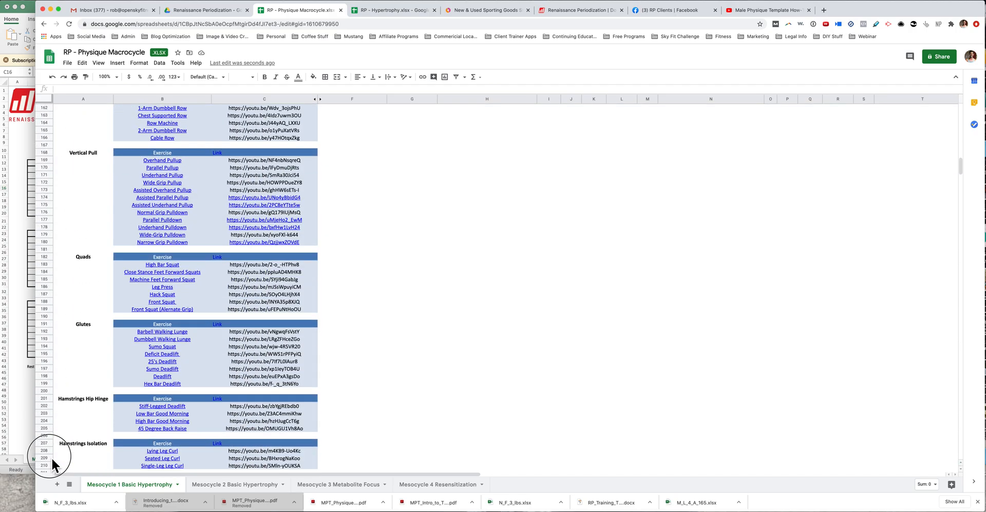
scroll(51, 457, "down", 16)
left_click_drag(51, 458, 54, 287)
right_click(48, 221)
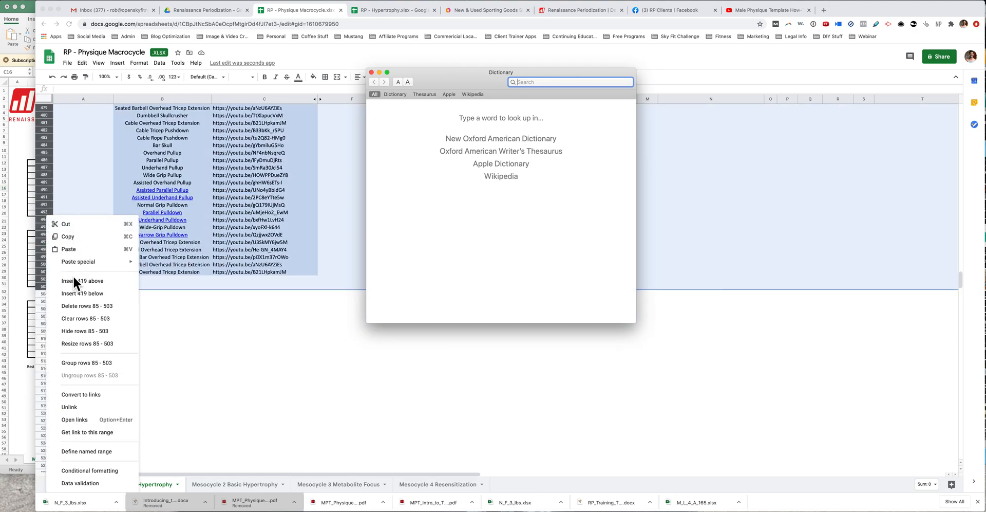
left_click(82, 328)
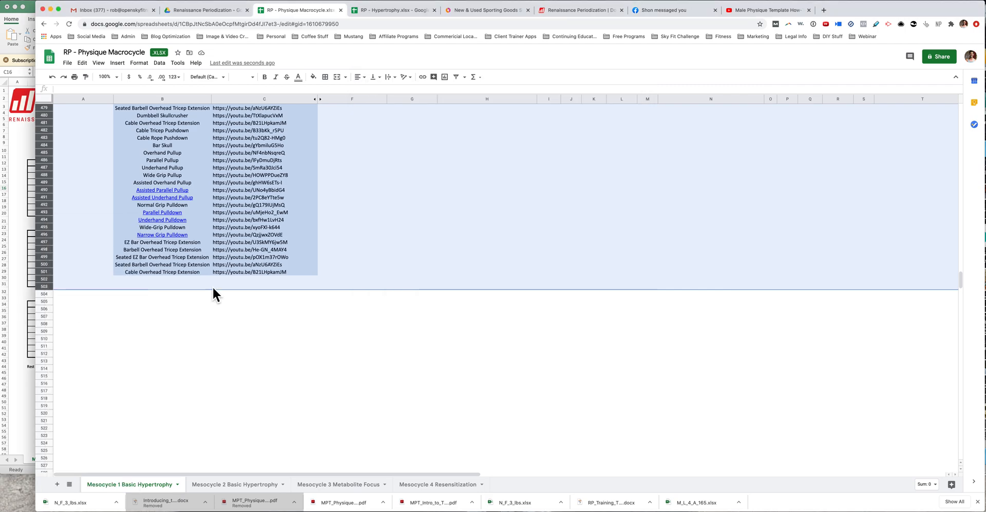
right_click(44, 285)
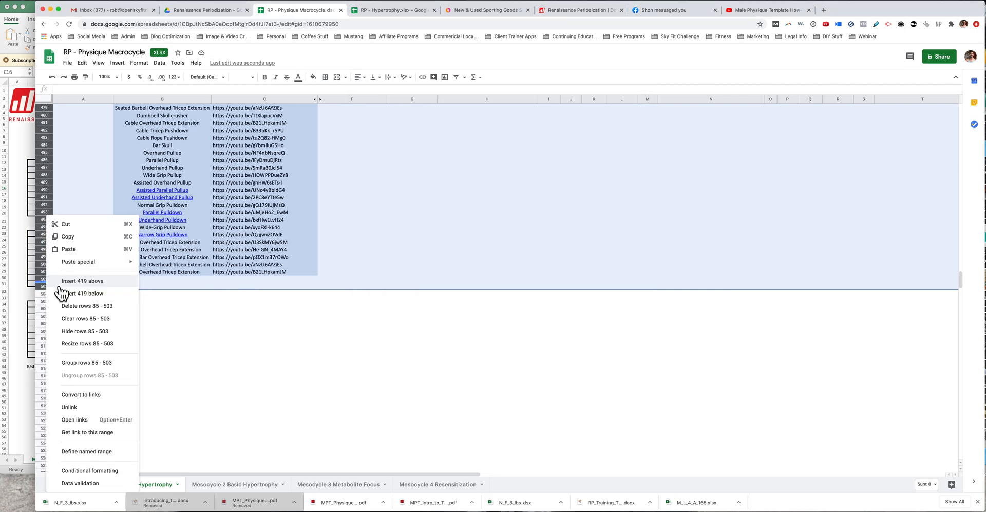
left_click(85, 331)
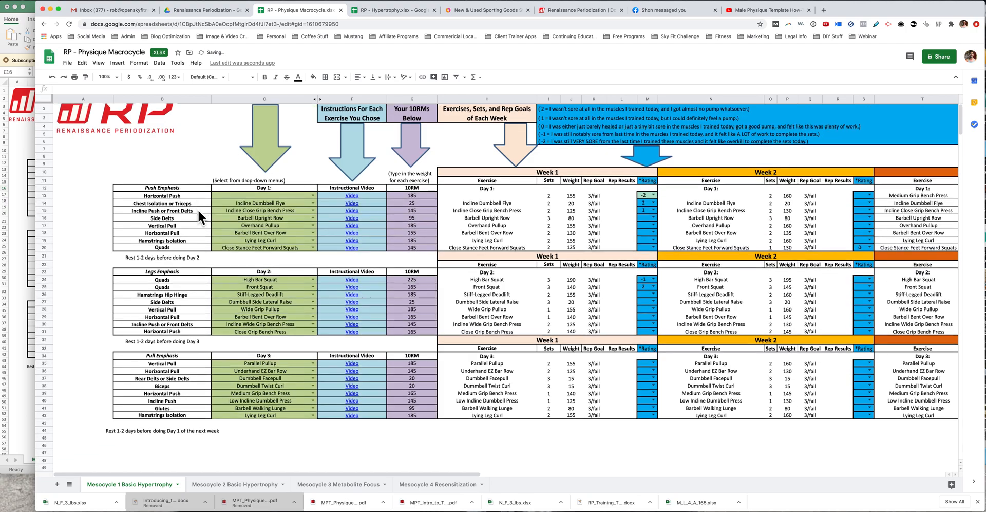
Step: Unhide rows 85 to 503 and return to the start of the sheet
scroll(198, 211, "down", 1)
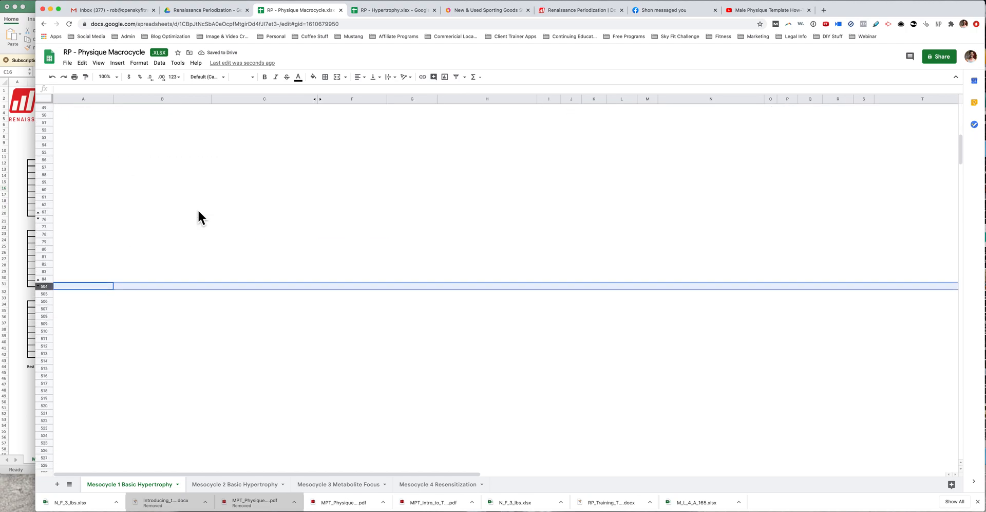
left_click(41, 281)
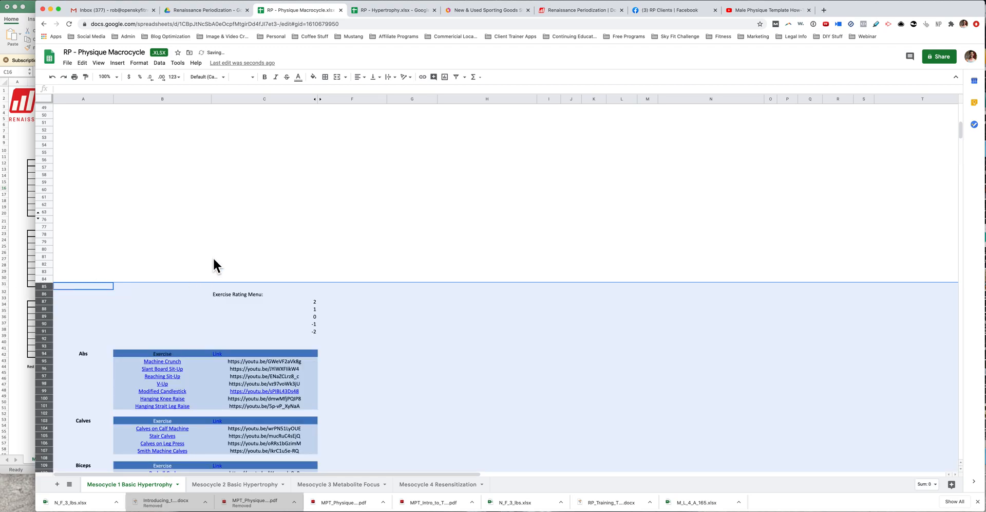
left_click(211, 258)
scroll(212, 257, "up", 15)
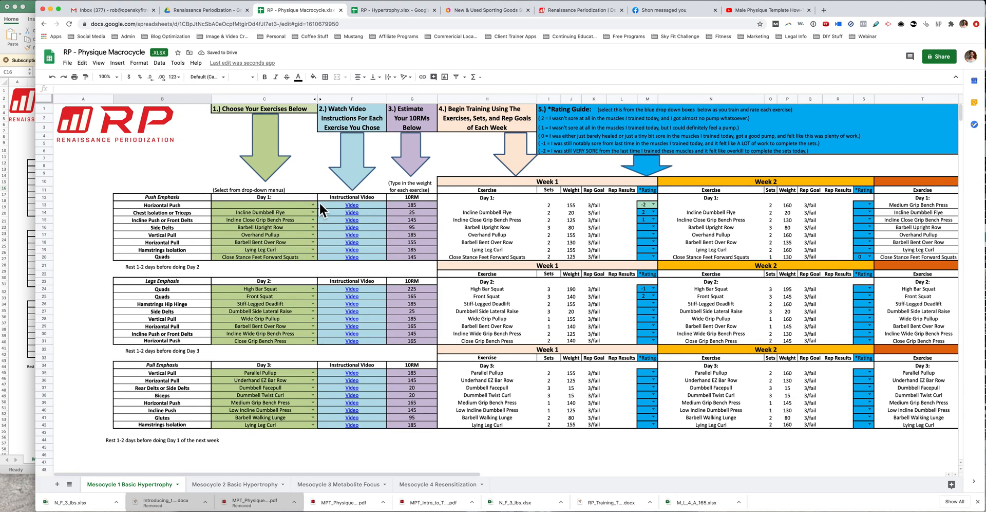
Step: Open the data validation of the Day 1 Horizontal Push exercise cell and clear its list source range
left_click(262, 205)
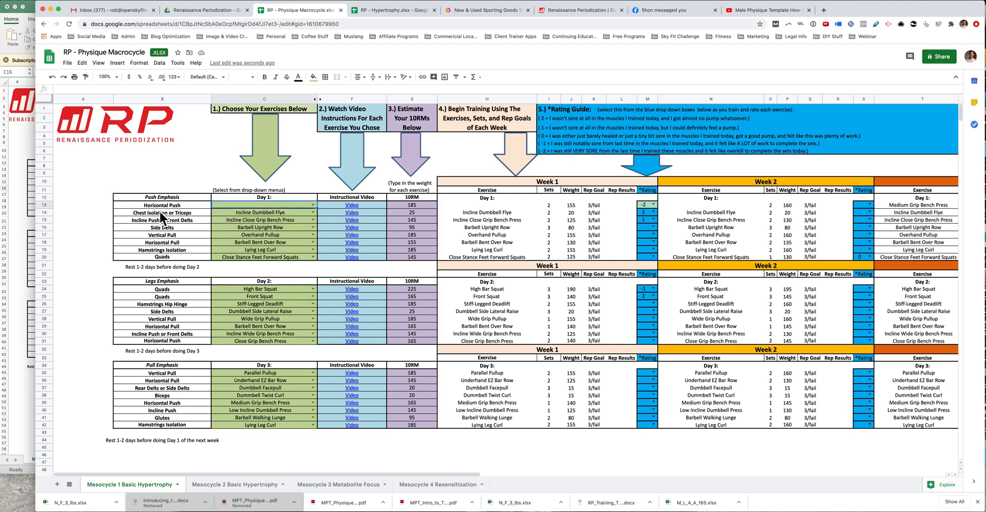
right_click(281, 212)
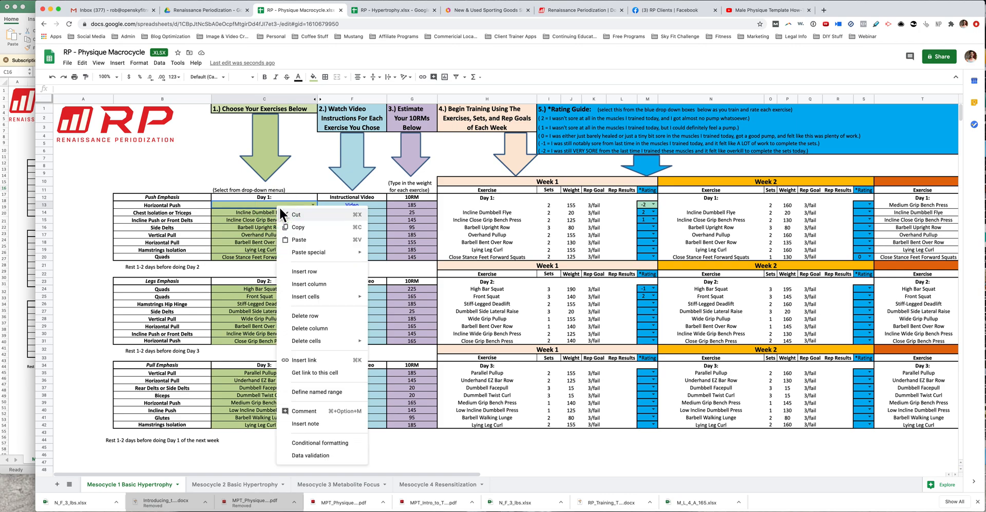
left_click(319, 456)
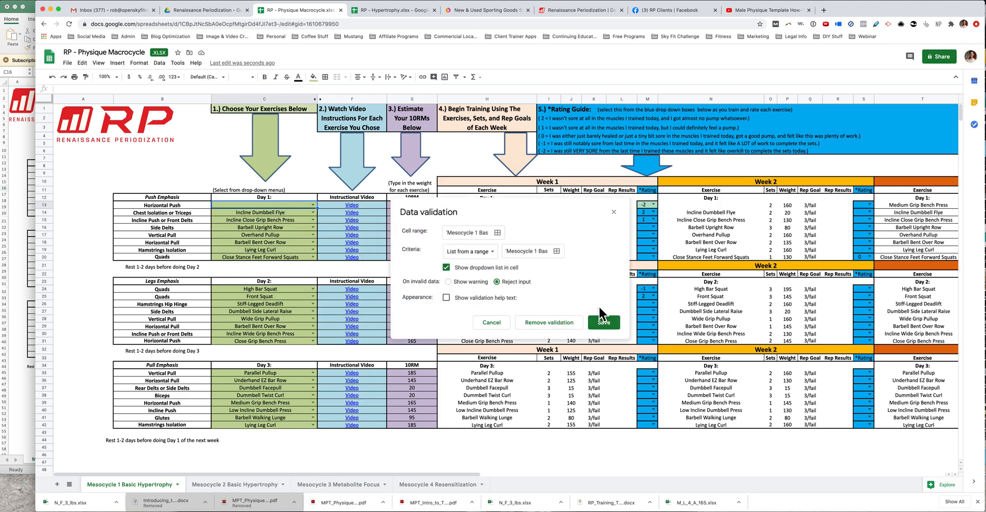
left_click(557, 251)
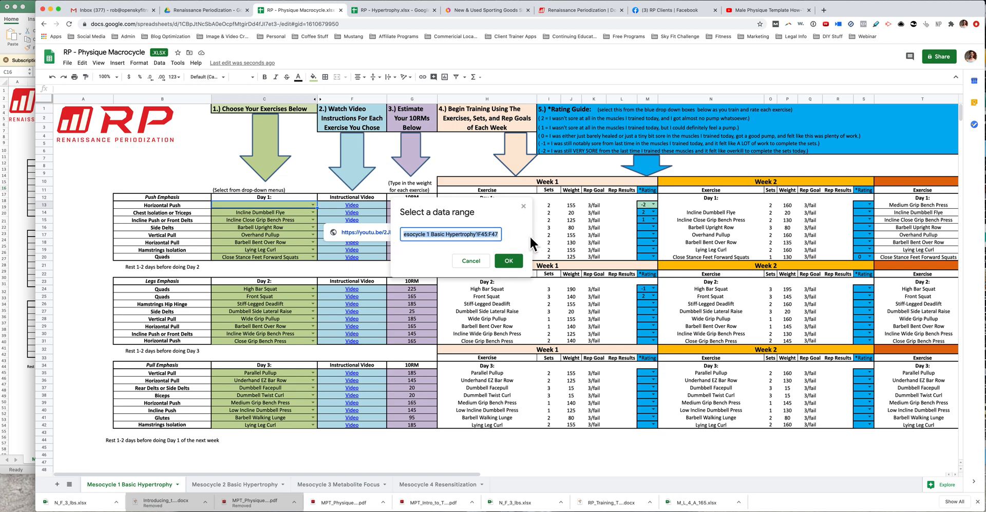
key("ctrl+a")
key("BackSpace")
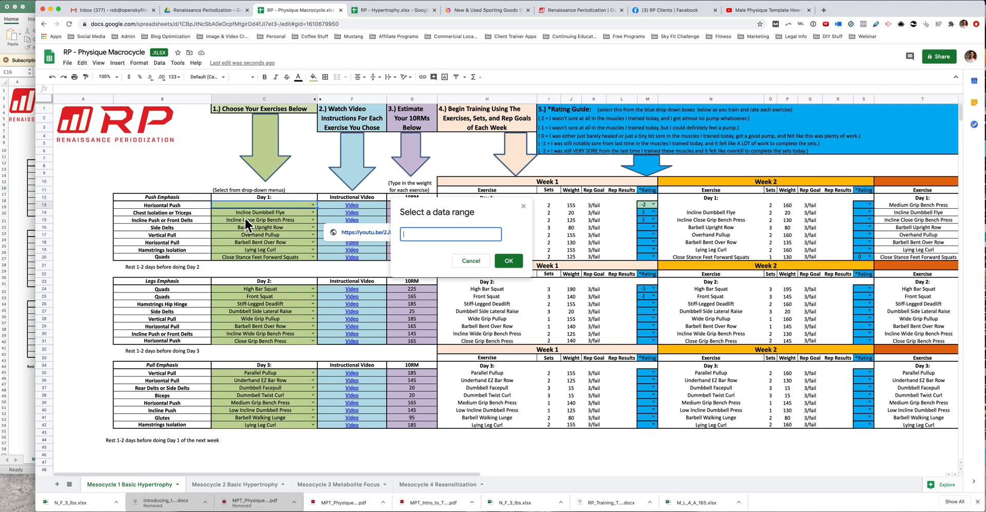
Step: Set the drop-down's source range to B222:B228, the Horizontal Push exercise list, and save the validation rule
scroll(167, 204, "down", 20)
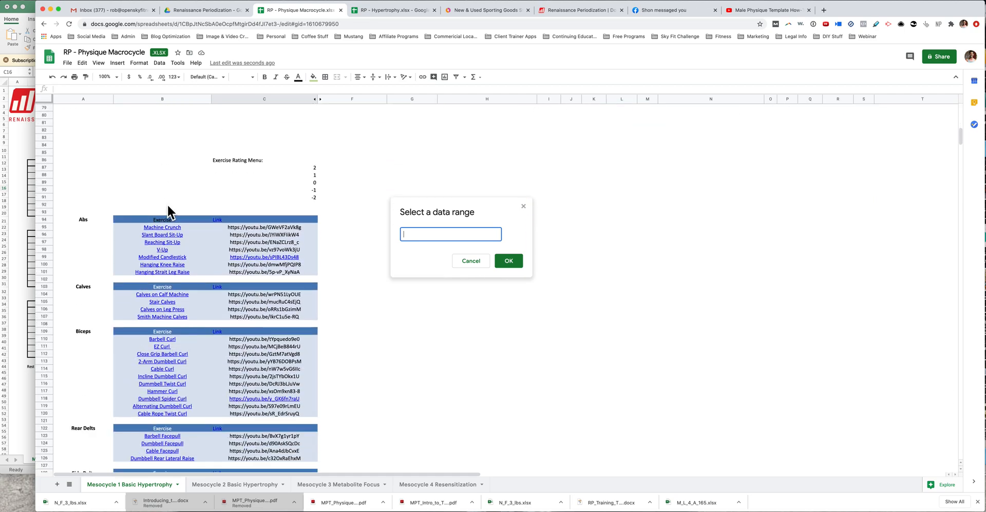
scroll(167, 203, "down", 10)
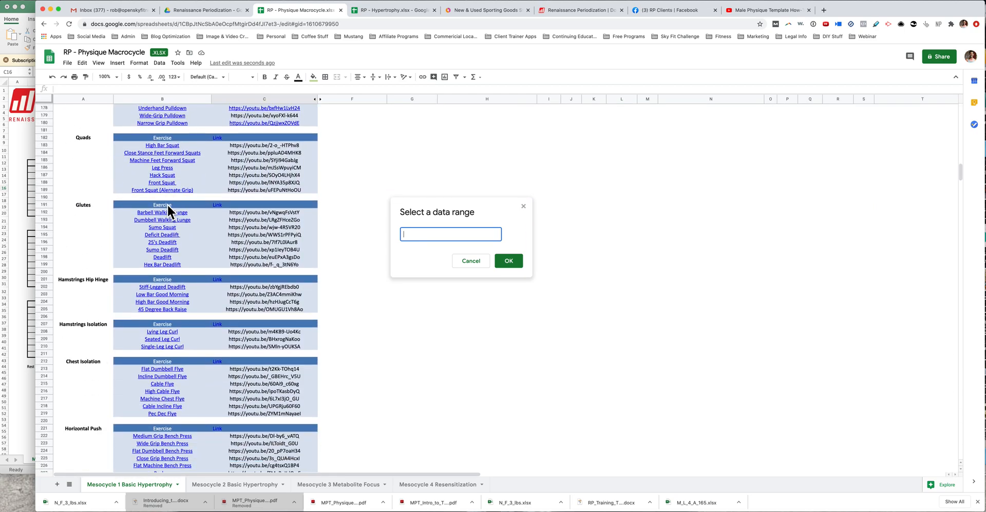
scroll(105, 229, "down", 8)
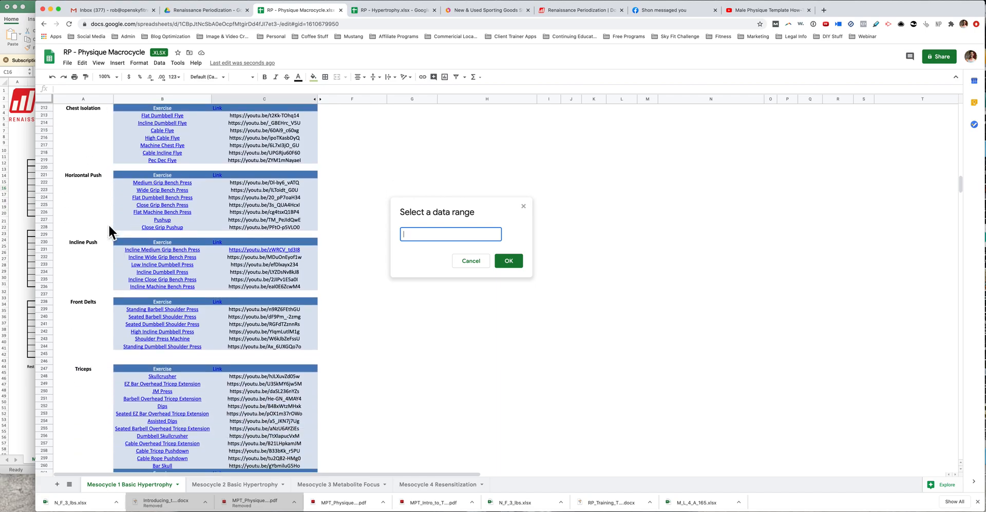
scroll(109, 229, "down", 5)
scroll(109, 229, "up", 15)
scroll(109, 229, "up", 10)
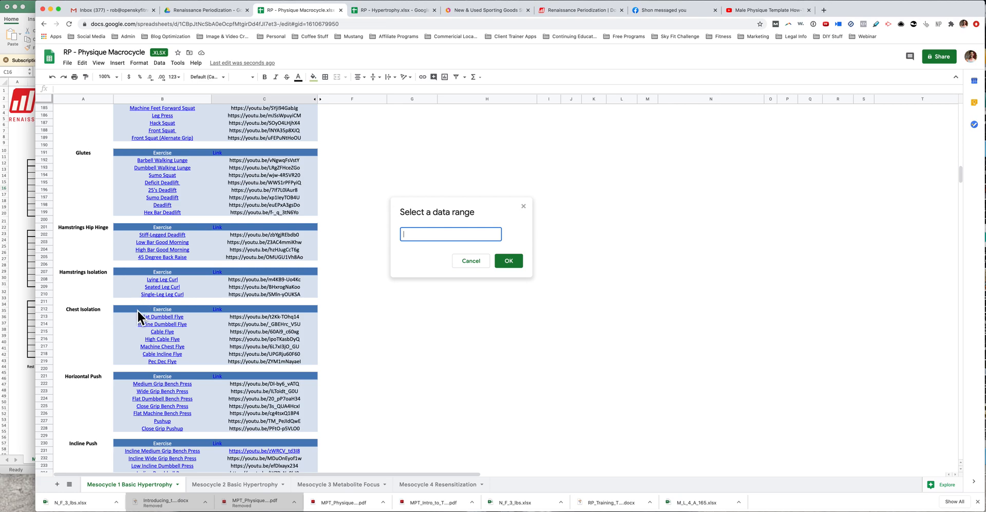
scroll(137, 310, "up", 6)
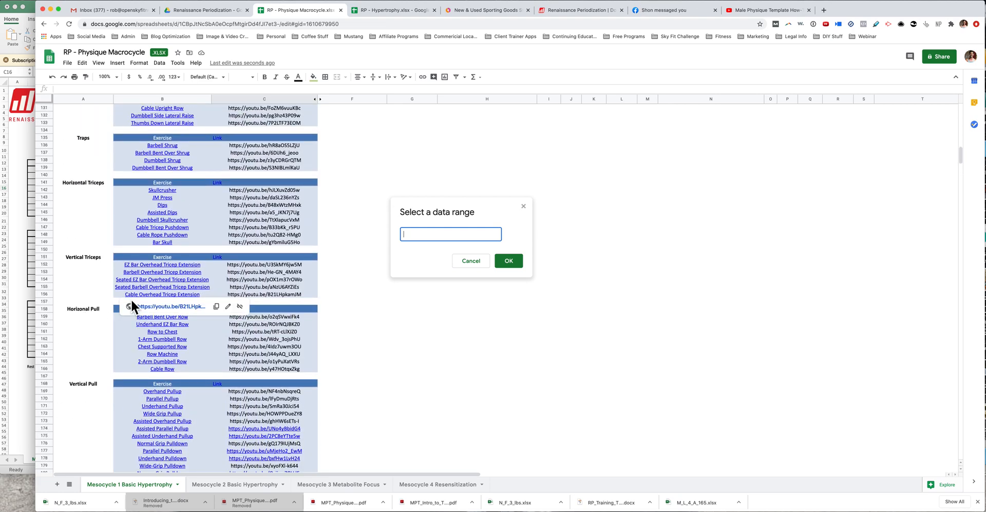
scroll(132, 375, "down", 6)
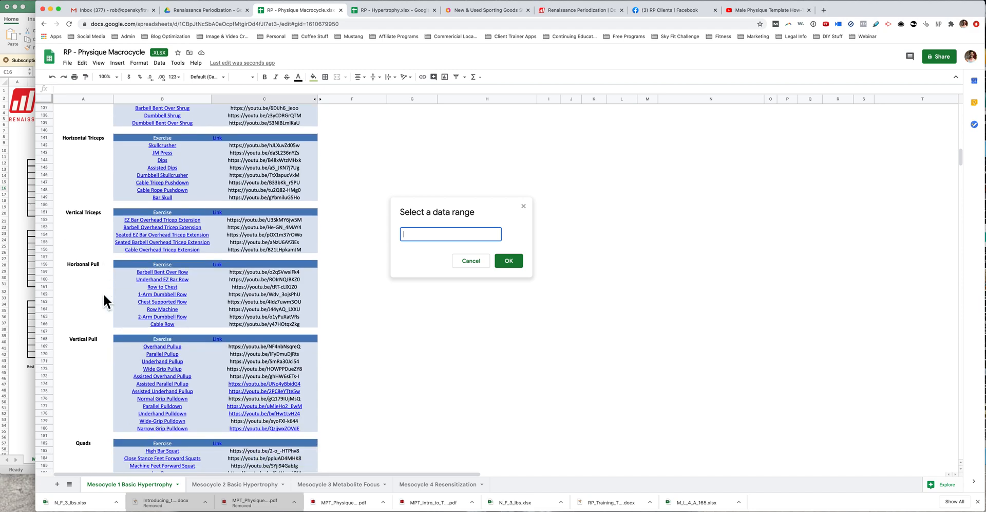
scroll(103, 293, "down", 3)
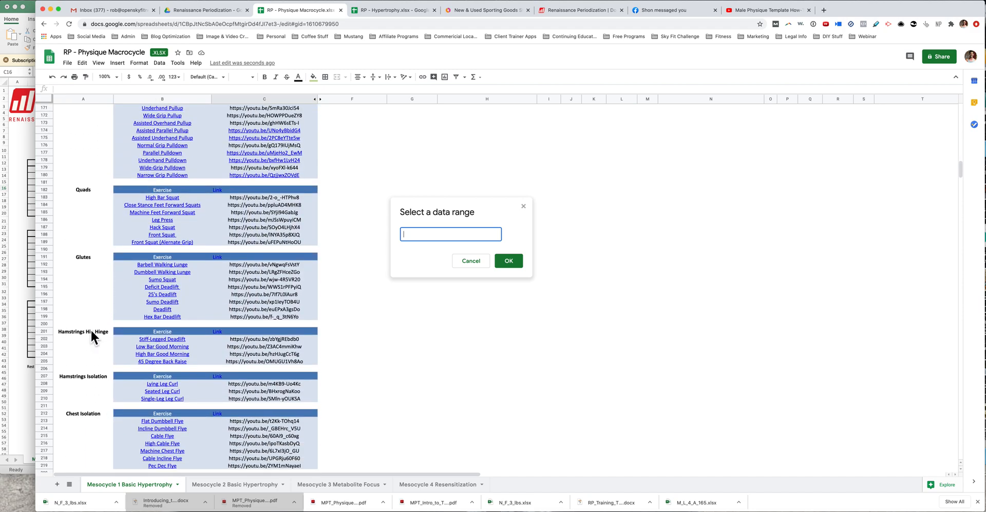
scroll(90, 328, "down", 4)
scroll(91, 331, "down", 1)
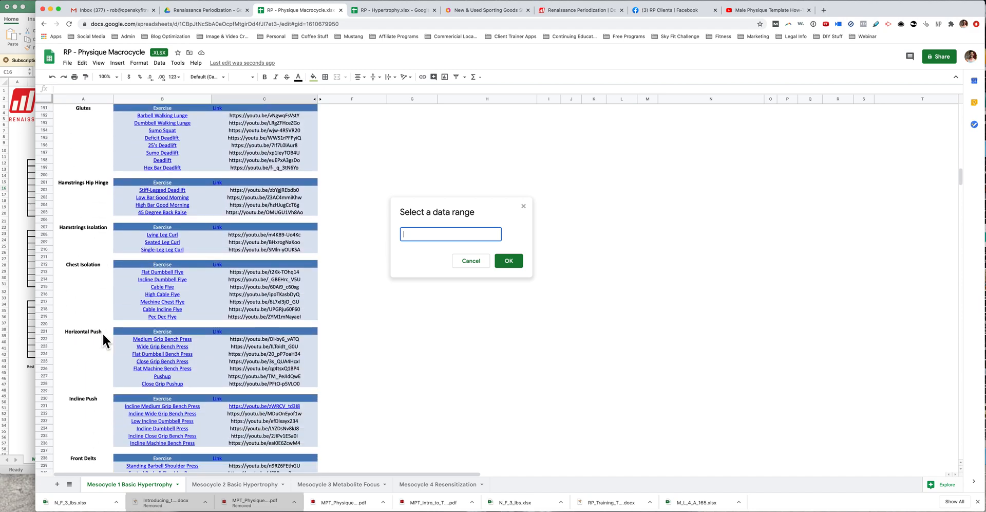
left_click_drag(121, 337, 135, 385)
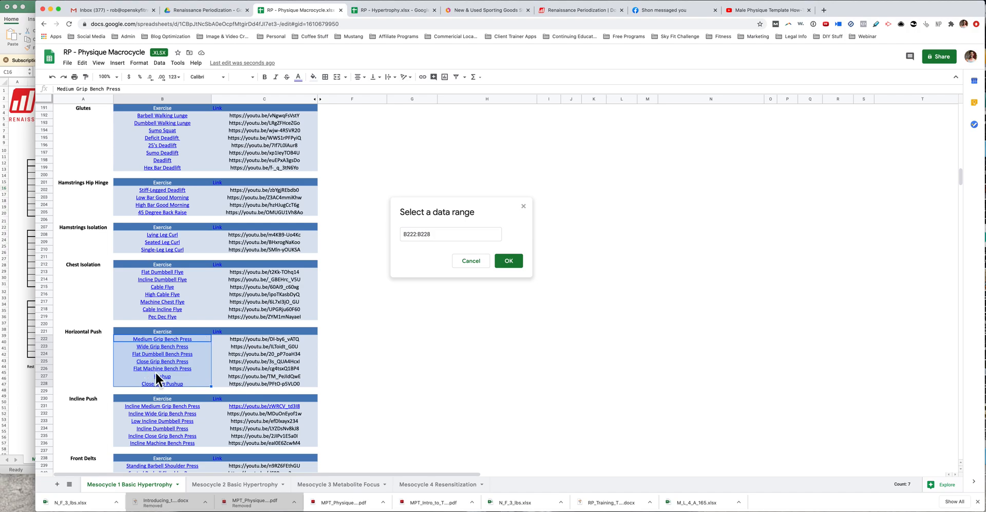
left_click(520, 262)
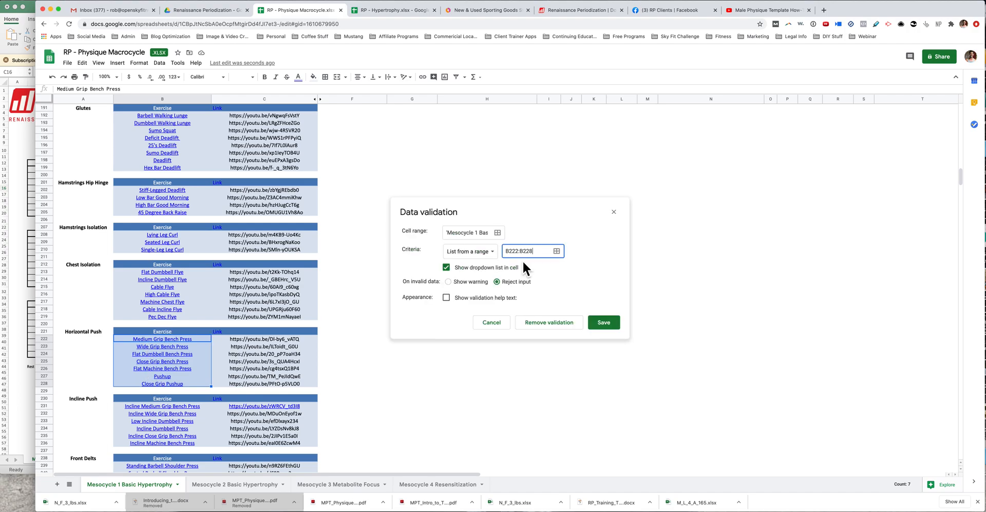
left_click(604, 323)
Step: Try out the Day 1 Horizontal Push drop-down with Wide Grip Bench Press and clear the cell again
scroll(372, 299, "up", 15)
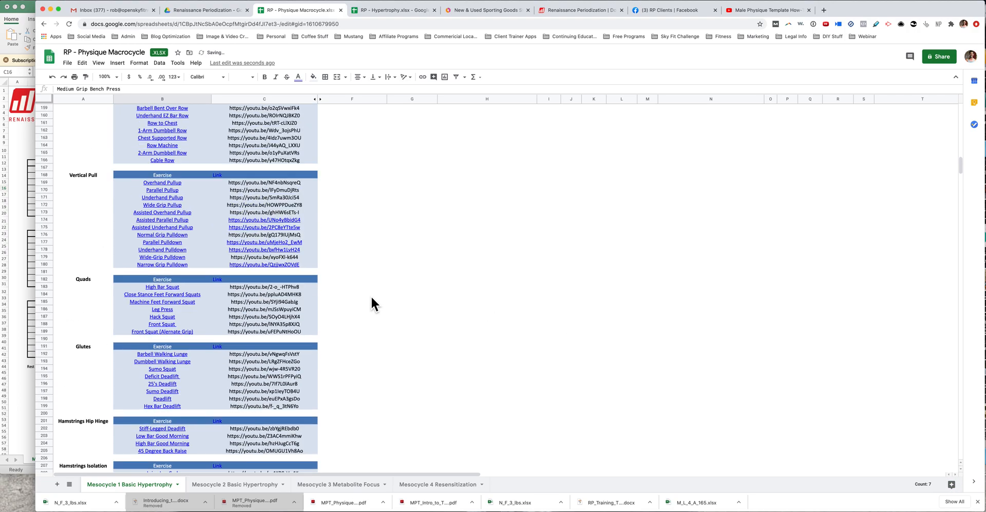
scroll(371, 298, "up", 10)
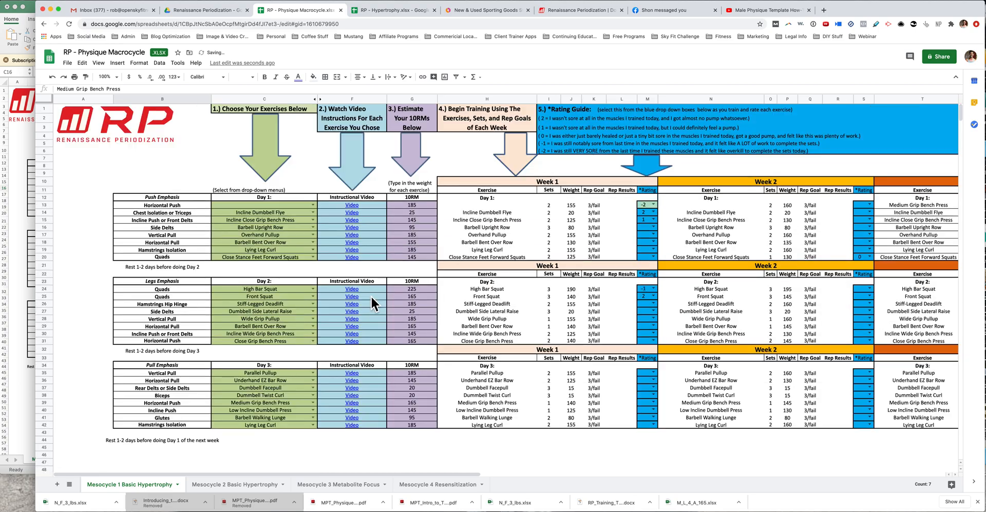
left_click(314, 205)
left_click(243, 224)
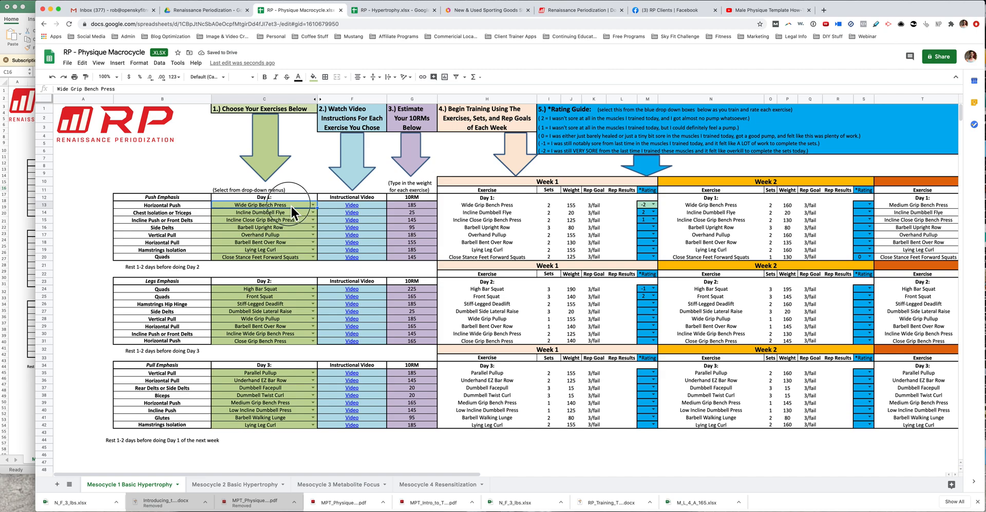
double_click(291, 205)
key("BackSpace")
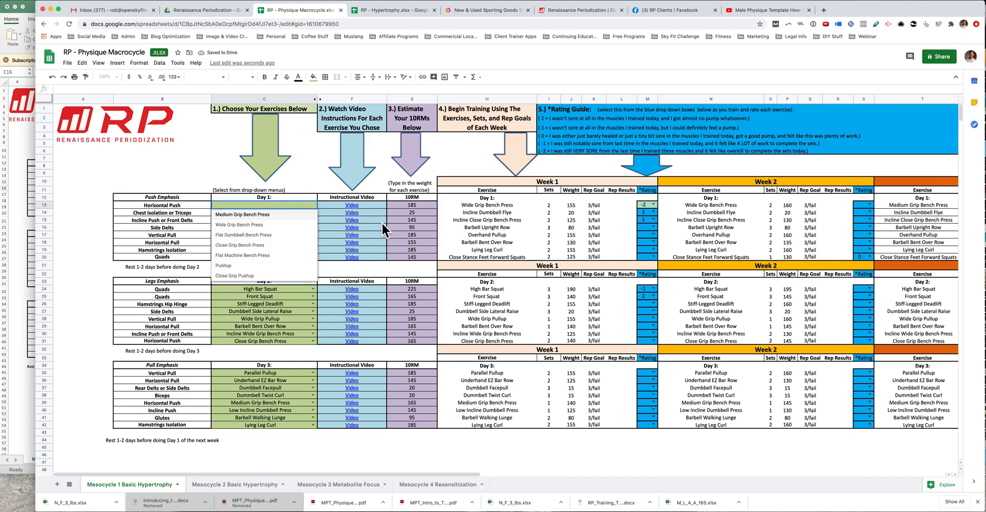
left_click(421, 228)
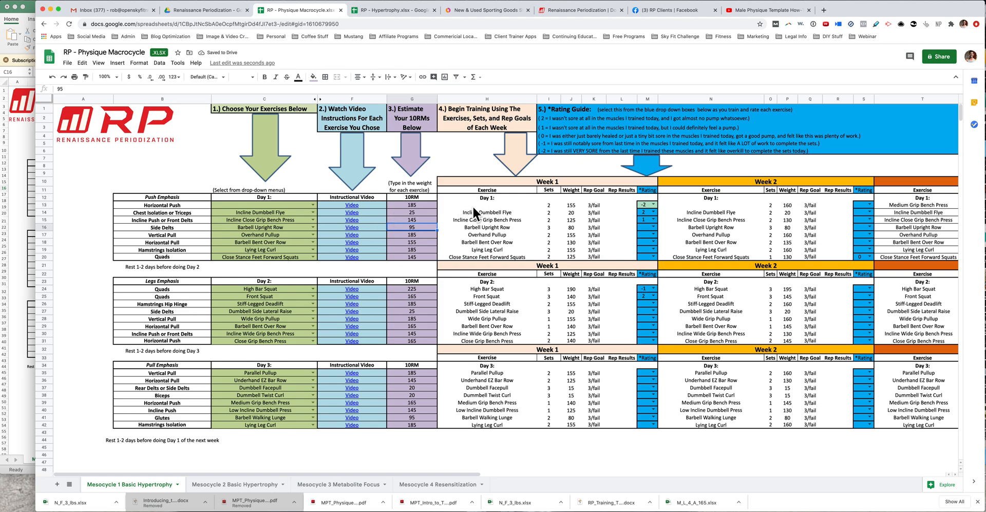
Step: Choose Wide Grip Bench Press for Day 1 Horizontal Push and check the exercise across the weekly tables
left_click(314, 205)
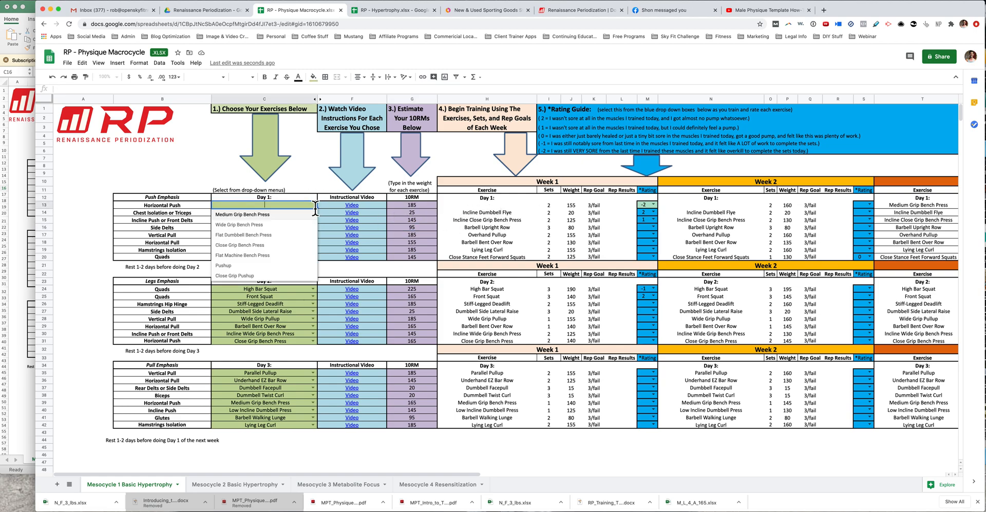
left_click(267, 224)
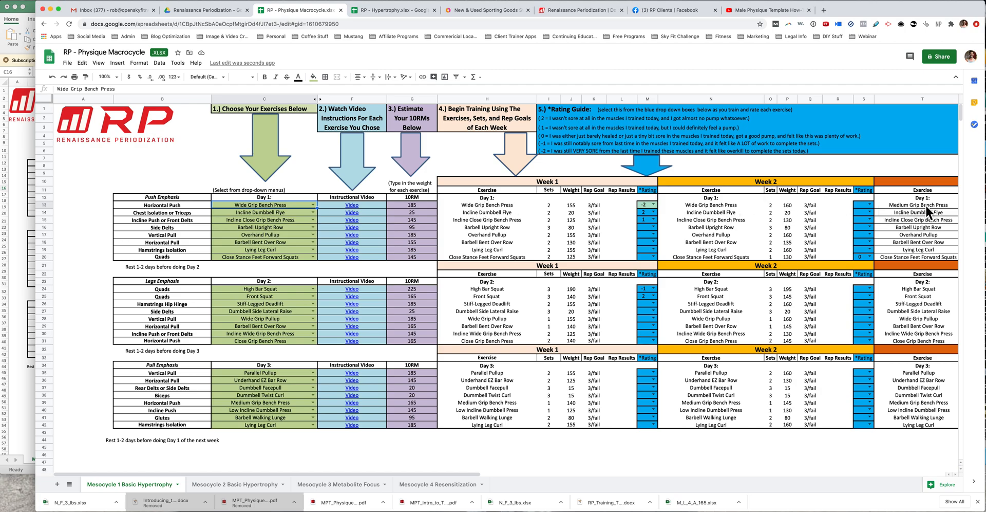
scroll(926, 205, "right", 15)
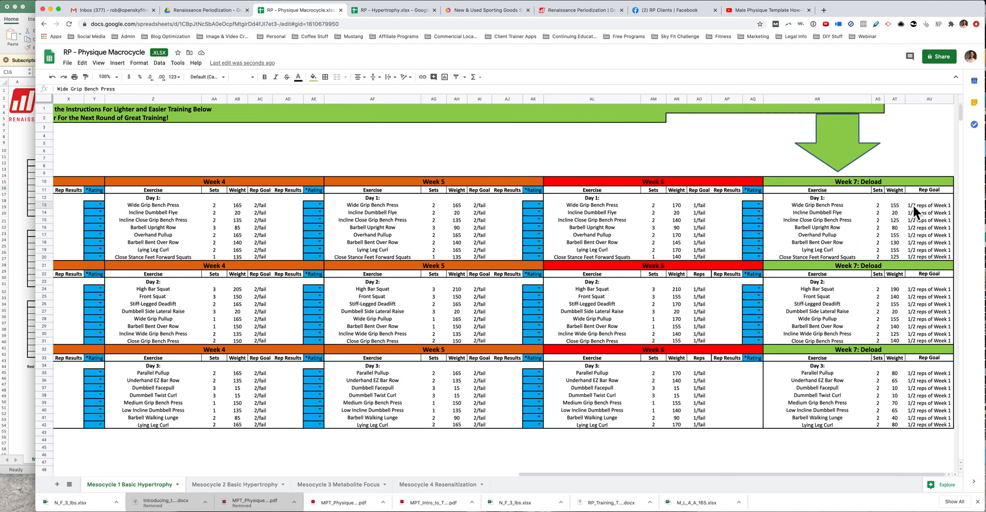
scroll(913, 204, "left", 15)
scroll(697, 290, "right", 10)
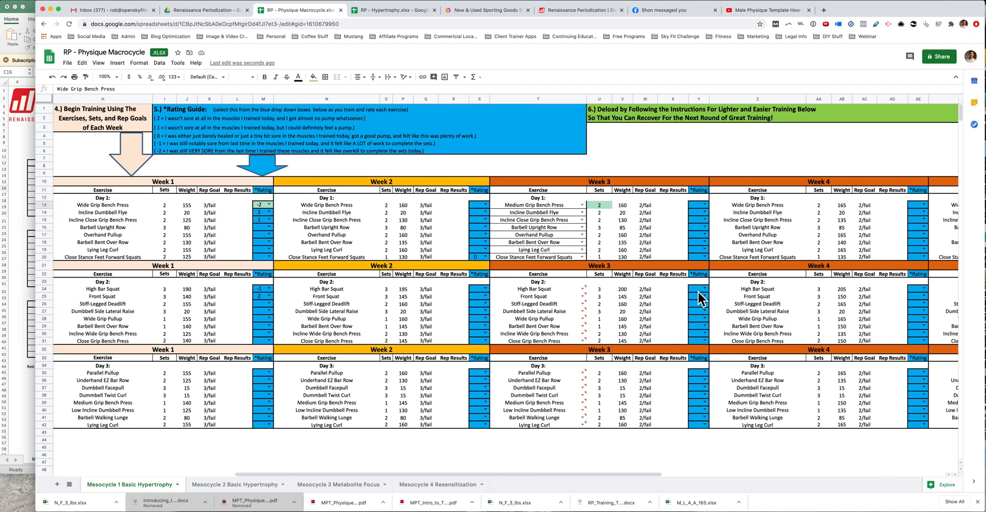
scroll(698, 290, "left", 1)
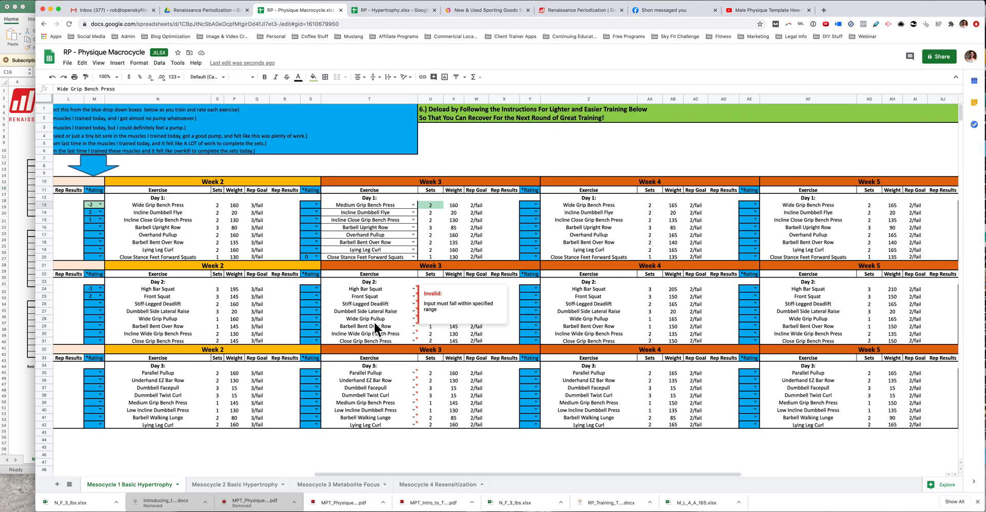
Step: Examine the Week 3 Day 2 High Bar Squat cell's formula and validation flag, and compare the Day 2 Quads drop-down choices
left_click(366, 289)
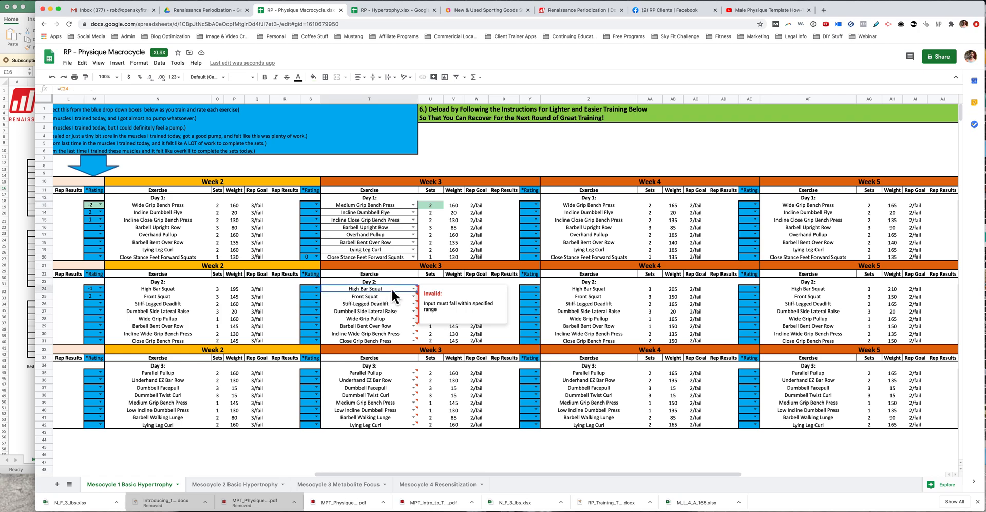
scroll(391, 288, "left", 10)
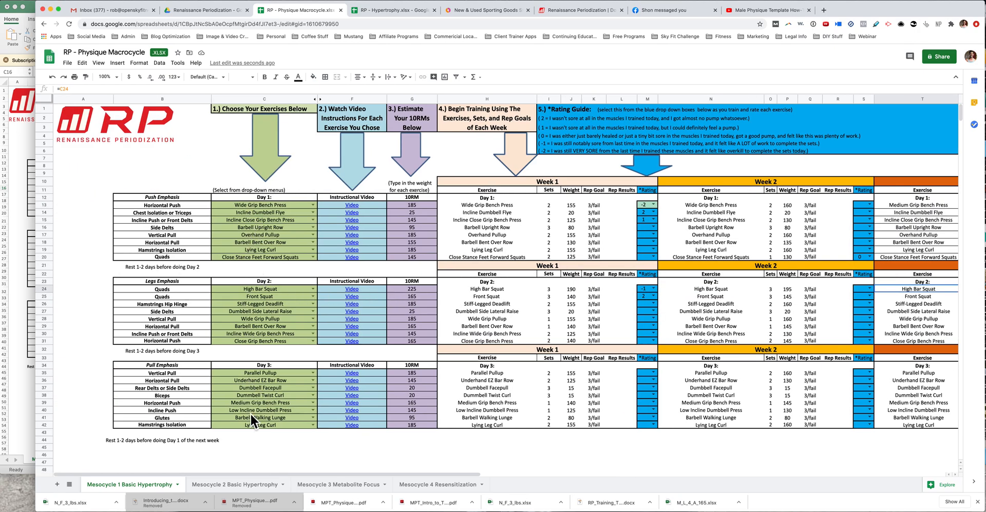
left_click(311, 289)
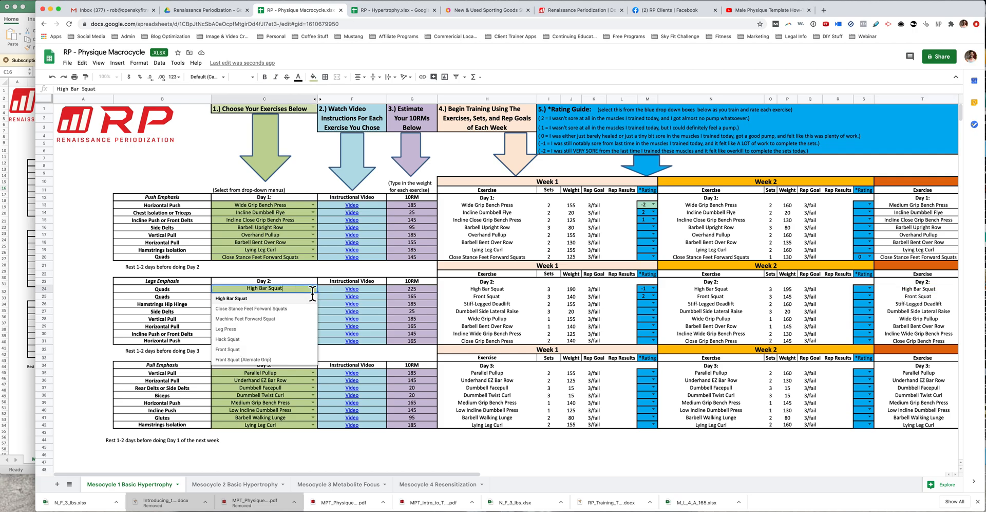
left_click(352, 275)
scroll(670, 288, "right", 5)
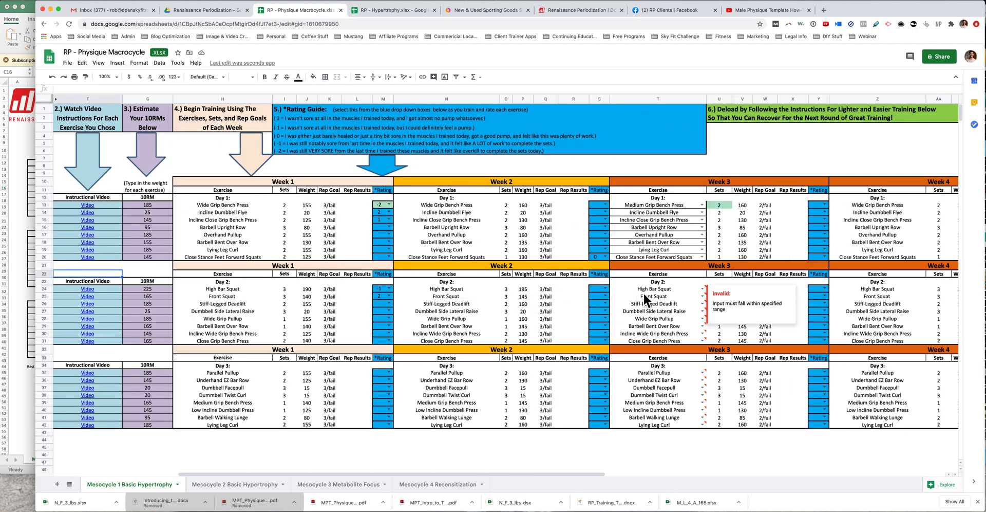
scroll(643, 292, "right", 3)
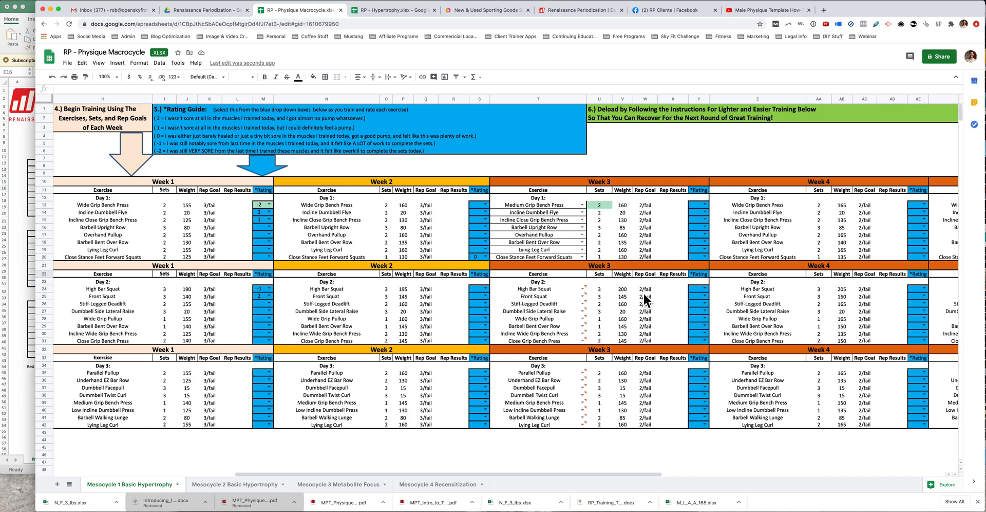
left_click(559, 290)
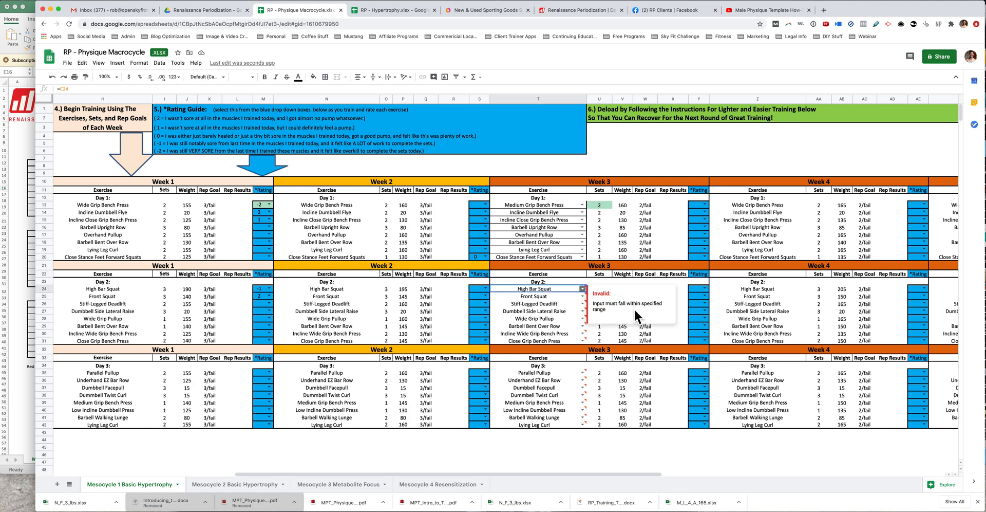
left_click(386, 288)
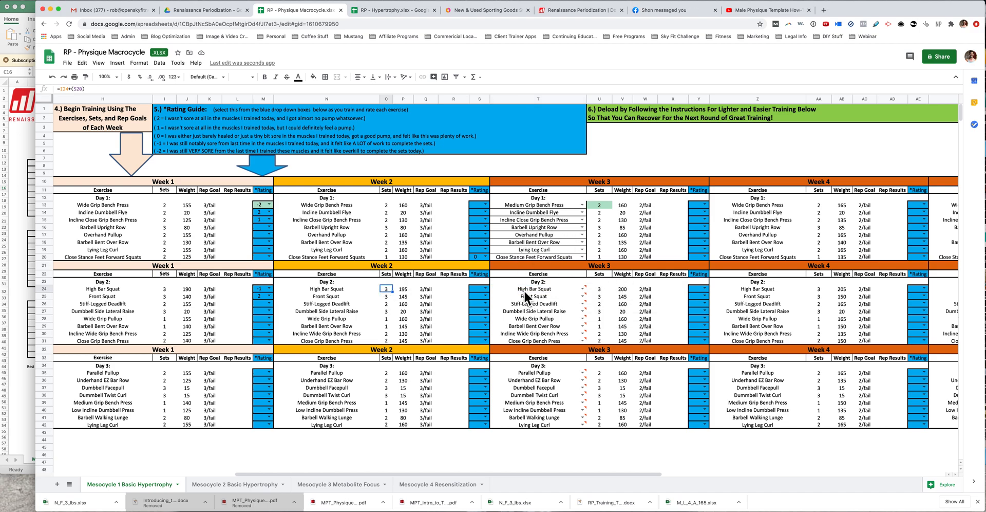
Step: Copy the Day 2 exercise selections from C24:C31 and paste them over the Week 3 Day 2 exercise cells
scroll(474, 327, "left", 10)
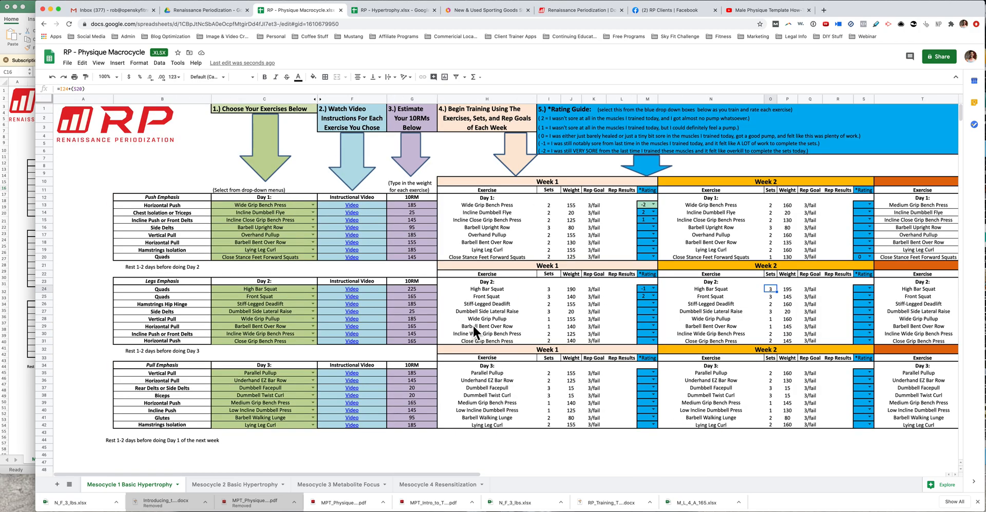
left_click_drag(238, 288, 243, 343)
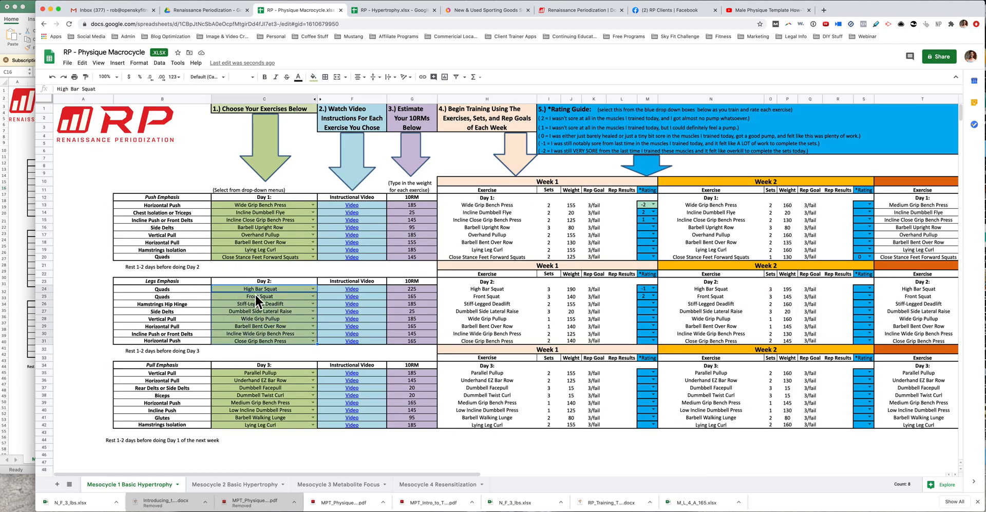
key("super+c")
right_click(283, 303)
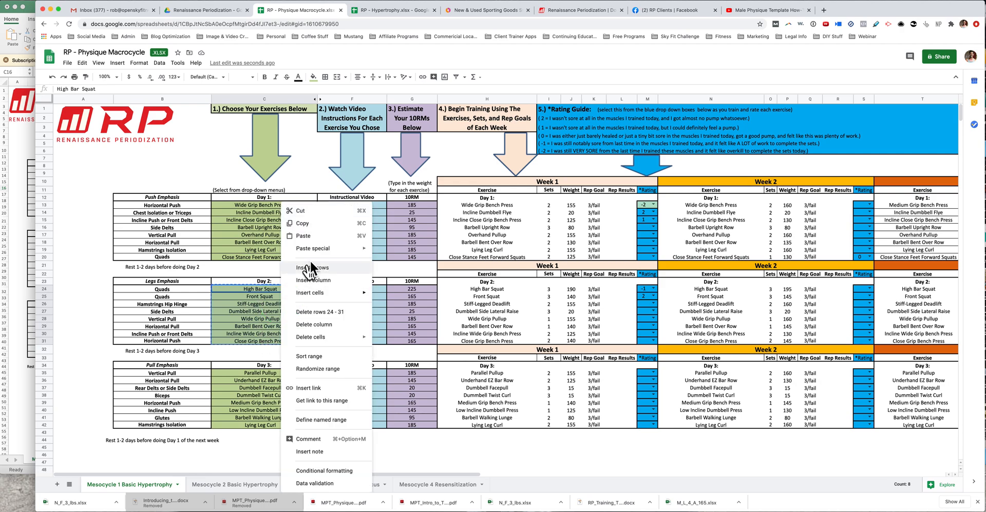
left_click(310, 223)
scroll(536, 321, "right", 3)
scroll(536, 321, "right", 5)
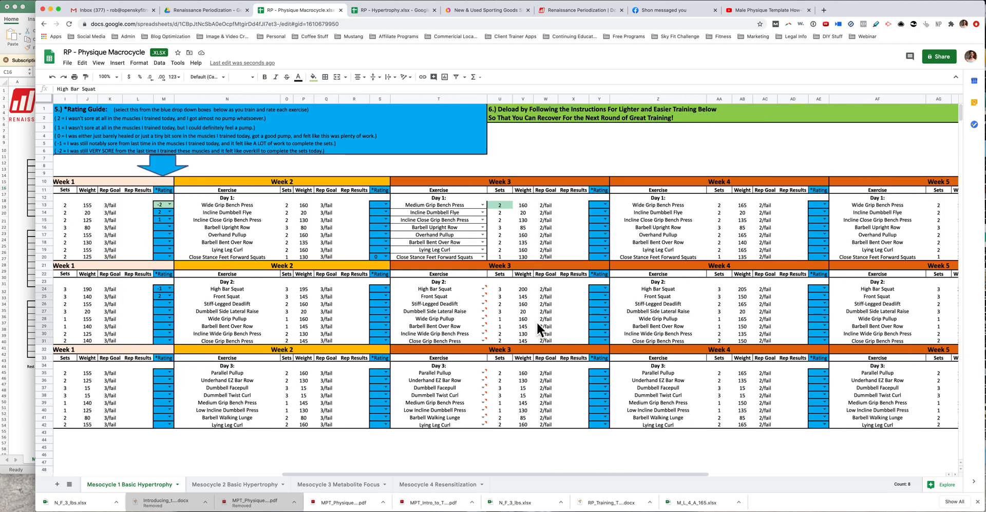
left_click_drag(412, 288, 421, 340)
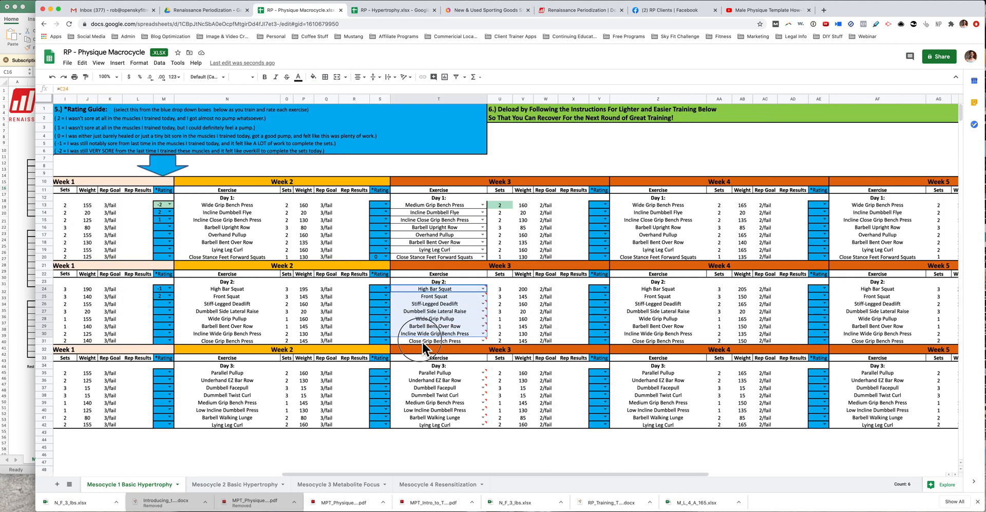
right_click(431, 313)
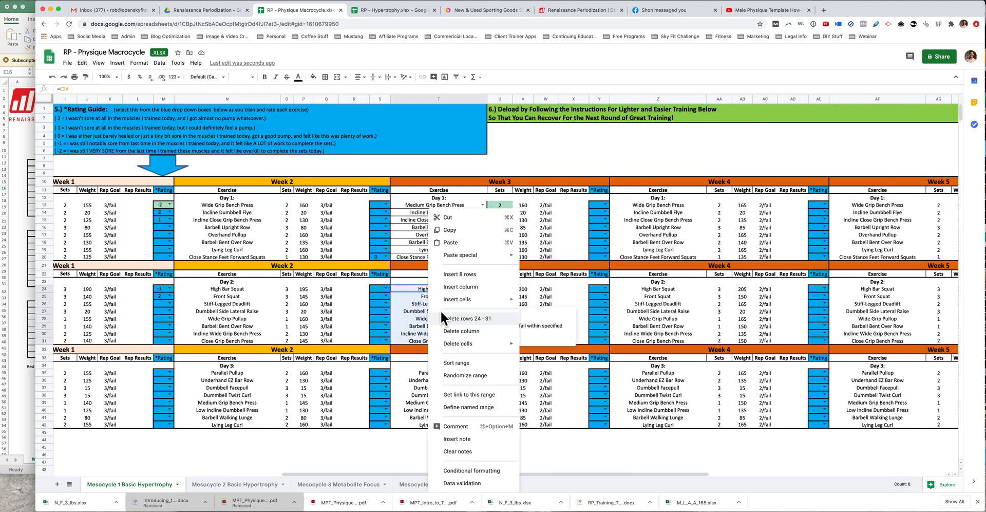
left_click(452, 242)
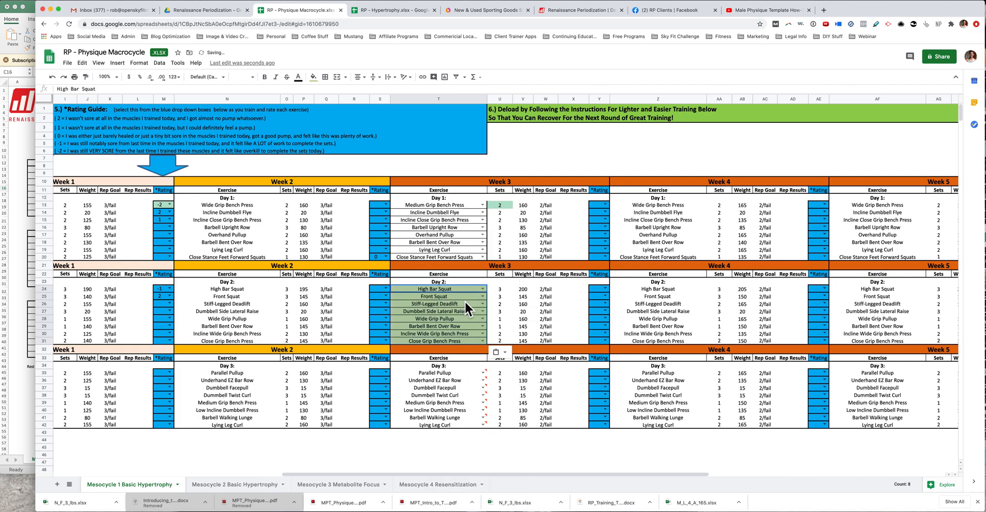
Step: Reset the green fill colour on the pasted Week 3 Day 2 exercise cells
left_click(519, 290)
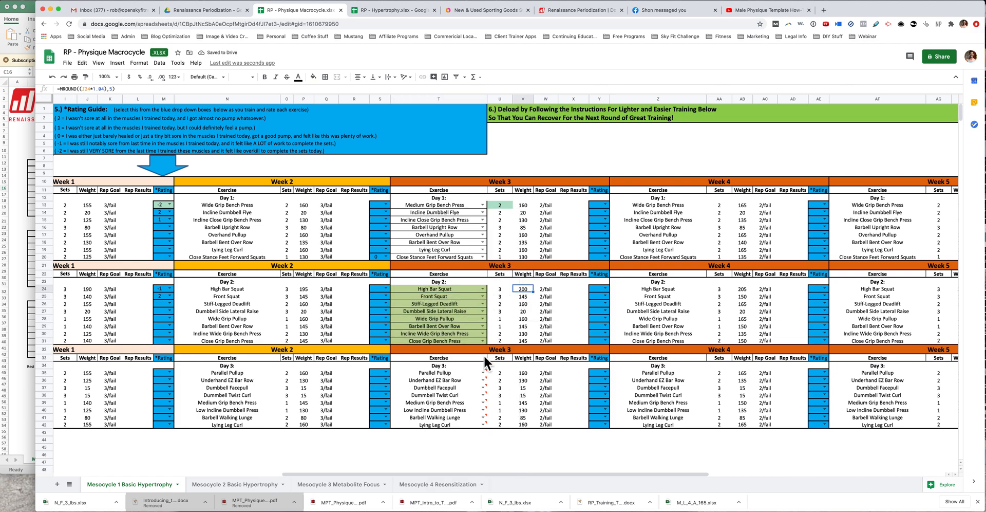
left_click(458, 373)
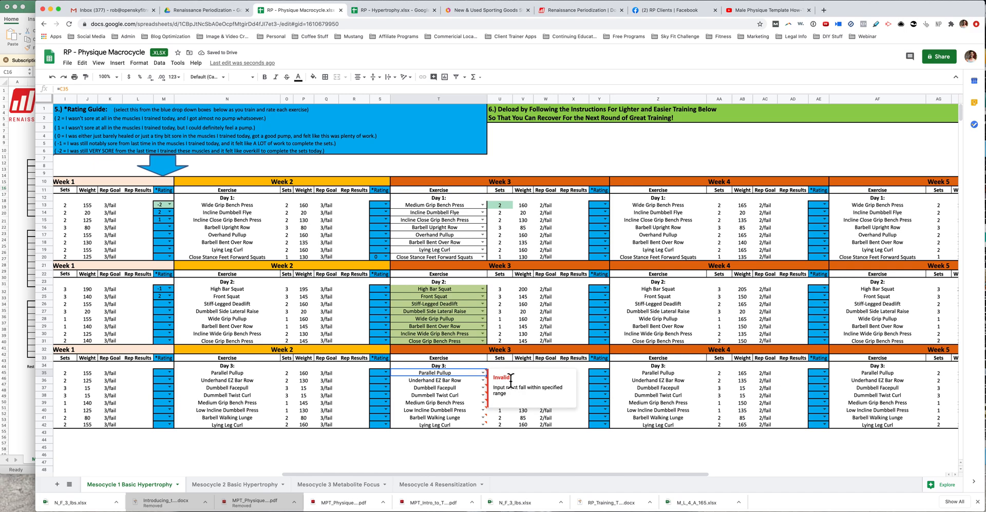
left_click(522, 311)
left_click_drag(415, 289, 411, 342)
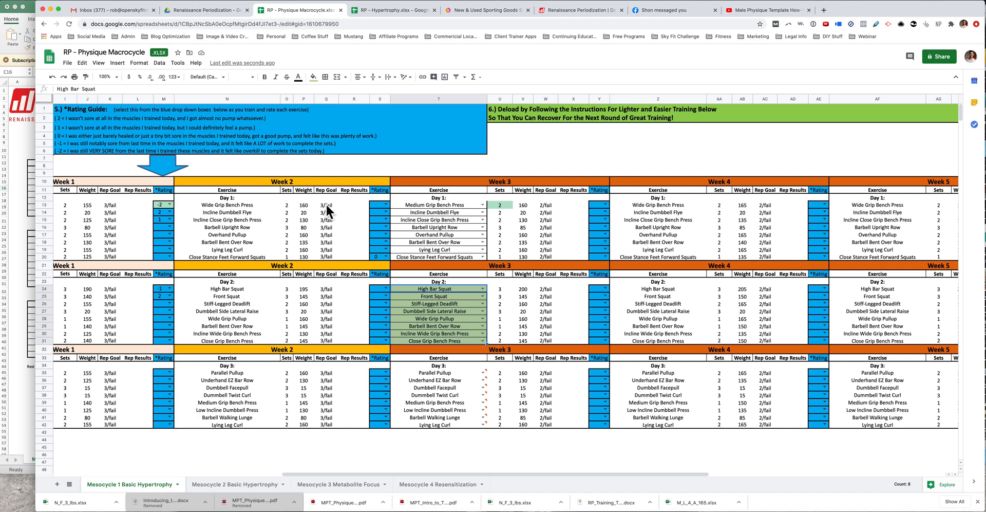
left_click(313, 77)
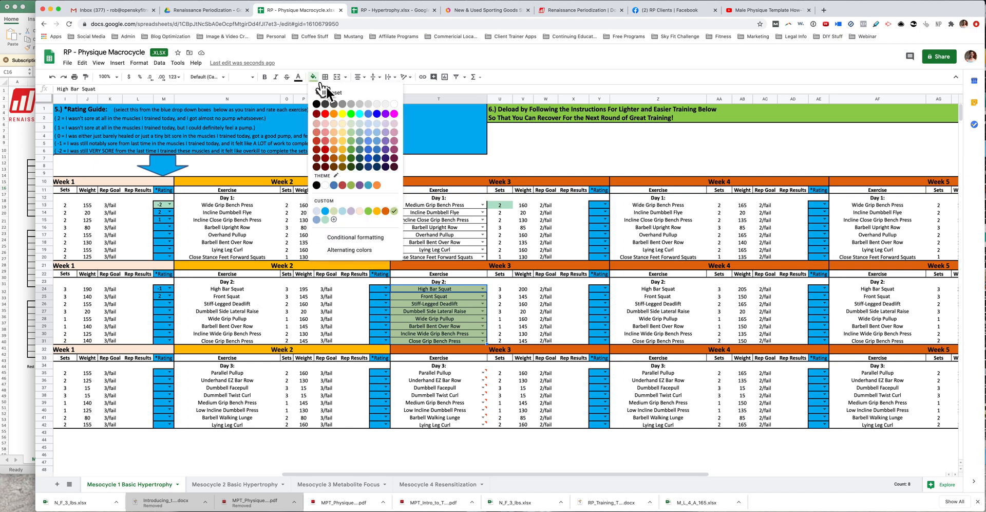
left_click(345, 98)
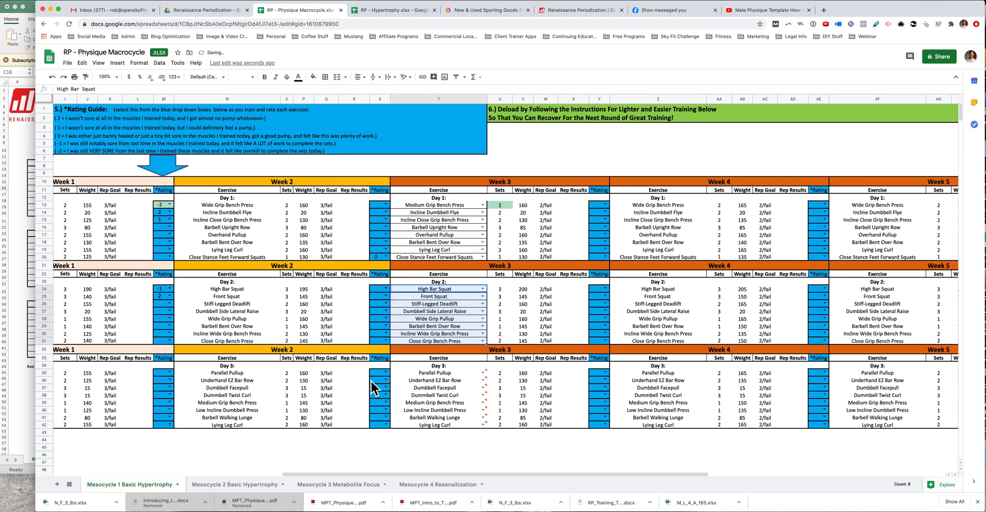
Step: Try to copy the Week 2 Day 3 exercises into the Week 3 Day 3 exercise cells and undo the paste
left_click(411, 380)
left_click_drag(236, 372, 221, 424)
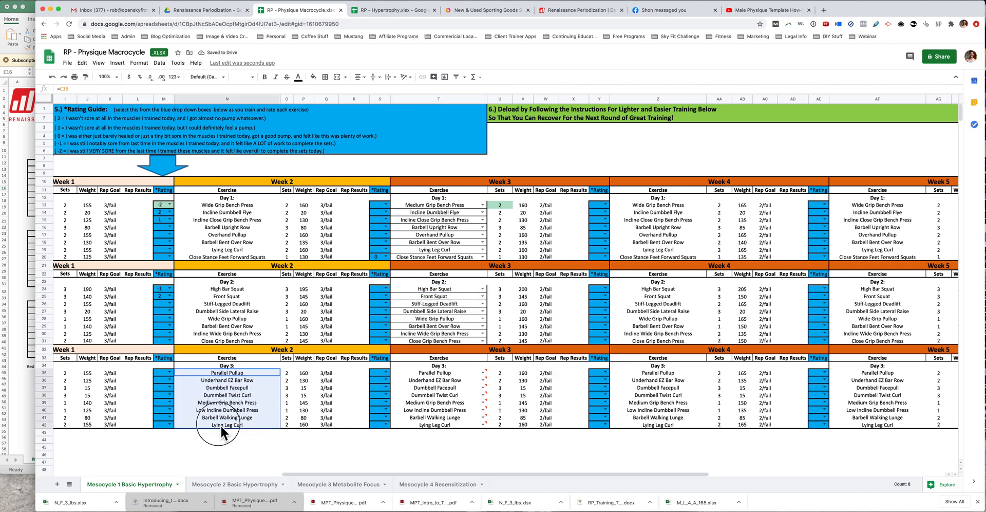
right_click(234, 380)
left_click(258, 128)
left_click_drag(409, 374, 417, 425)
key("super+v")
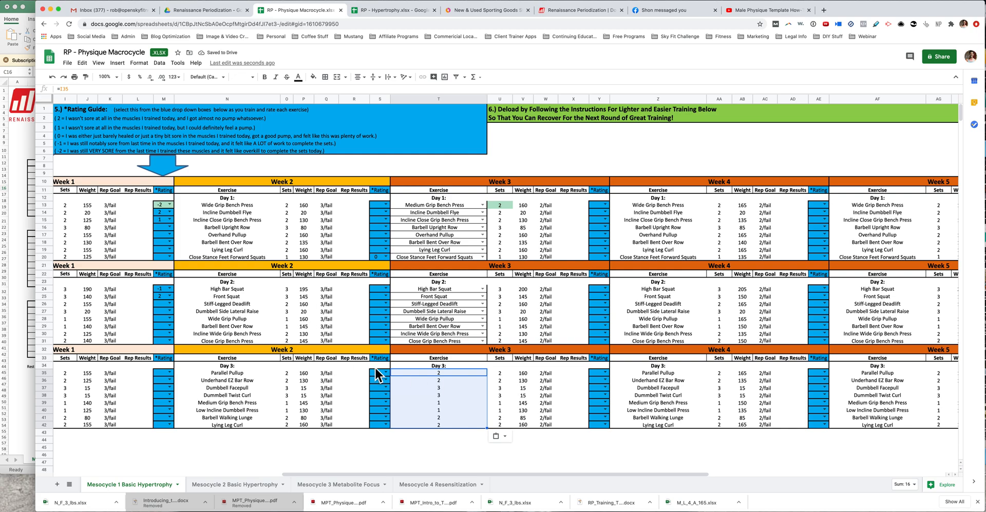
key("super+shift+v")
Step: Try again to paste the Week 2 Day 3 exercise list over the Week 3 Day 3 exercise cells
left_click(247, 380)
left_click_drag(247, 373, 245, 425)
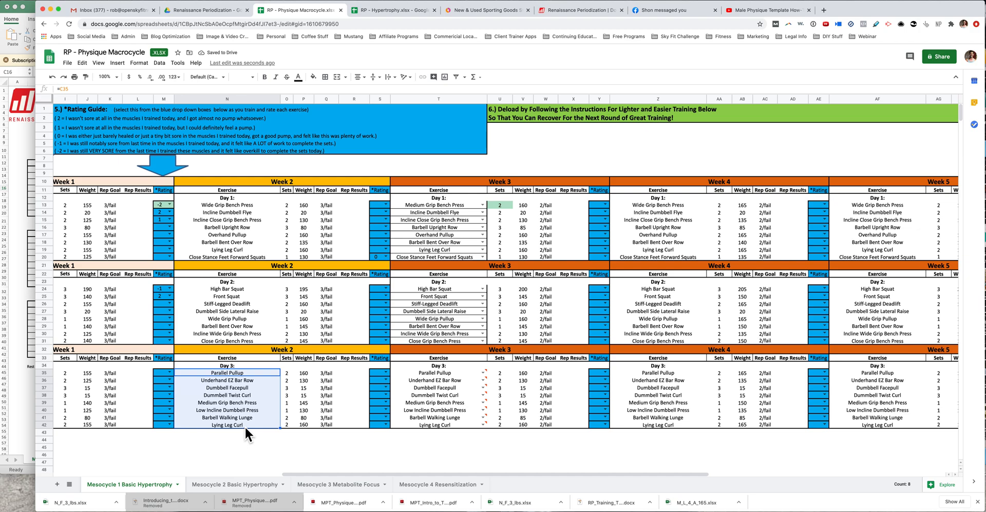
left_click(421, 373)
left_click_drag(421, 375, 417, 422)
left_click(419, 374)
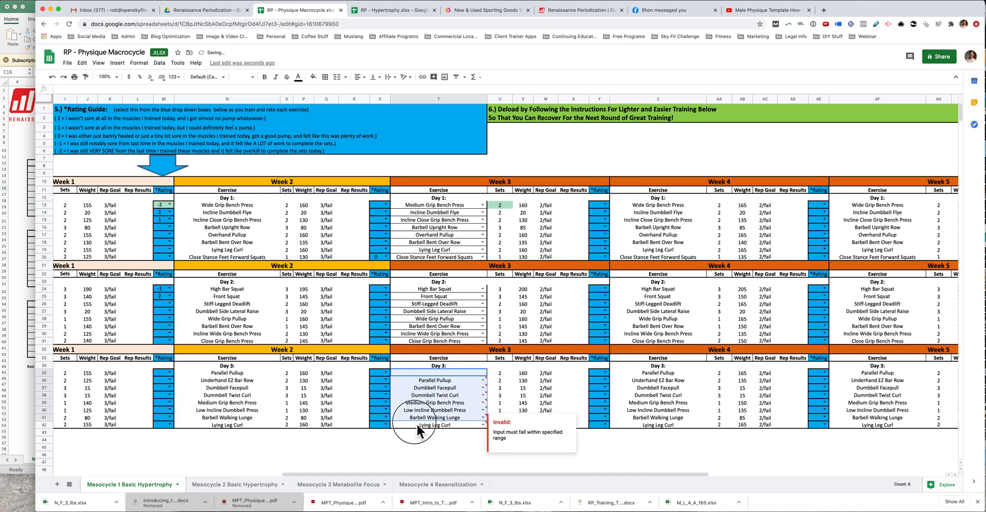
key("ctrl+v")
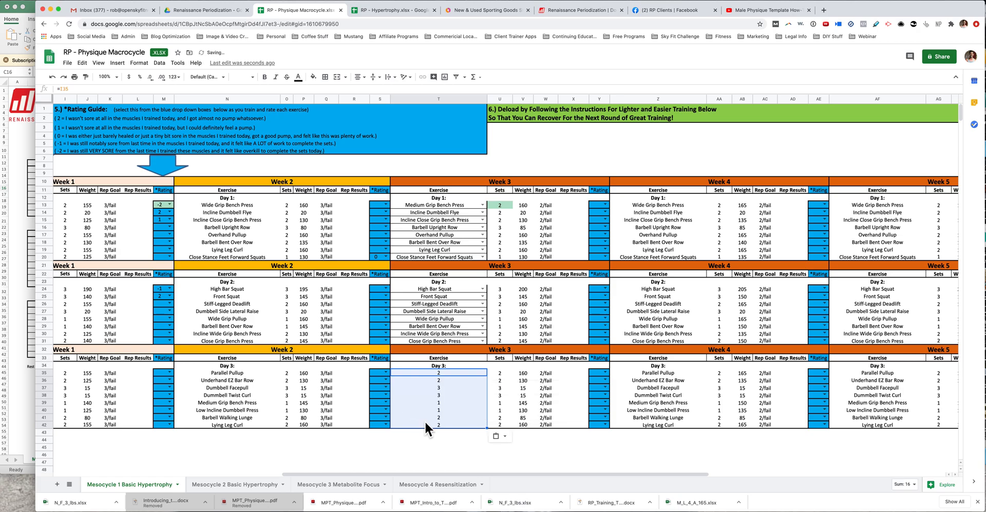
left_click_drag(225, 372, 230, 424)
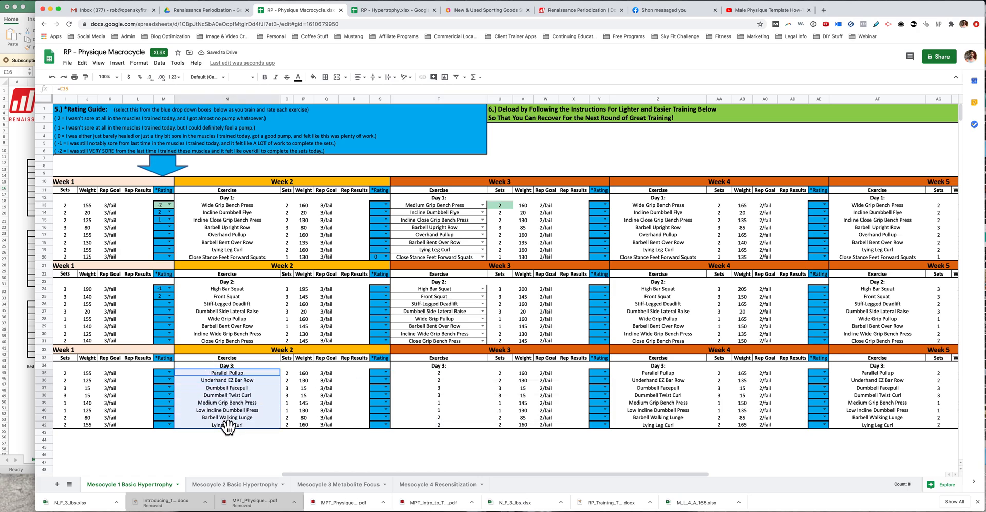
Step: Copy the Day 3 exercise selections from C35:C42 and paste them over the Week 3 Day 3 exercise cells
scroll(291, 397, "left", 10)
left_click_drag(249, 374, 251, 425)
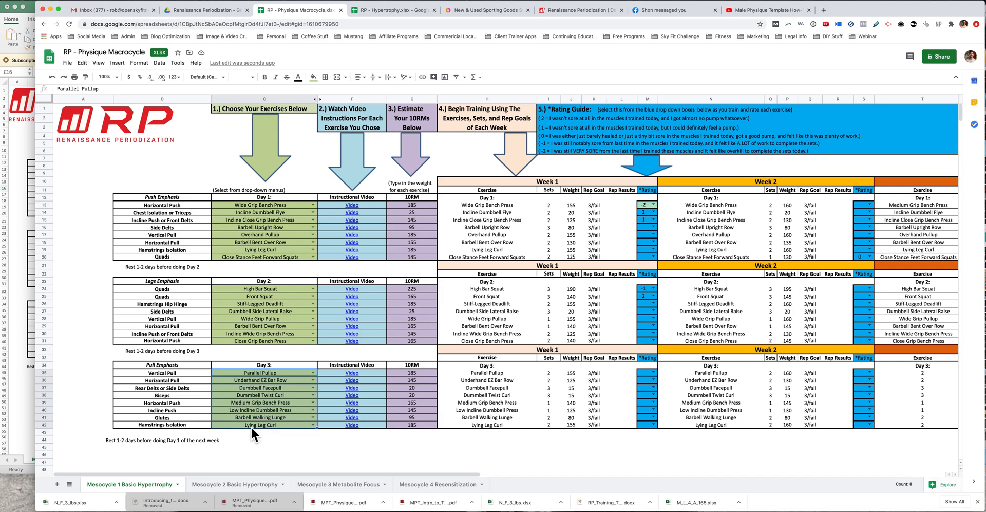
right_click(261, 391)
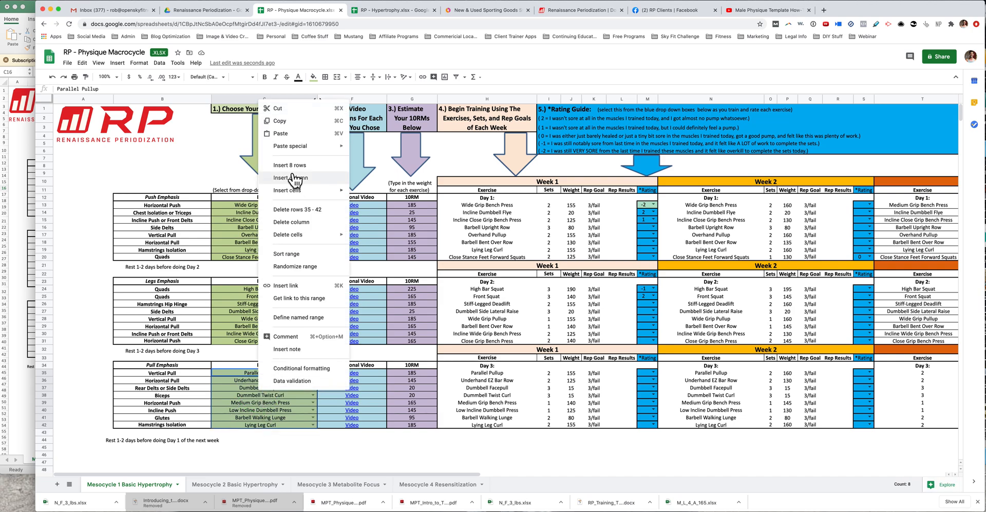
left_click(284, 120)
scroll(326, 300, "right", 8)
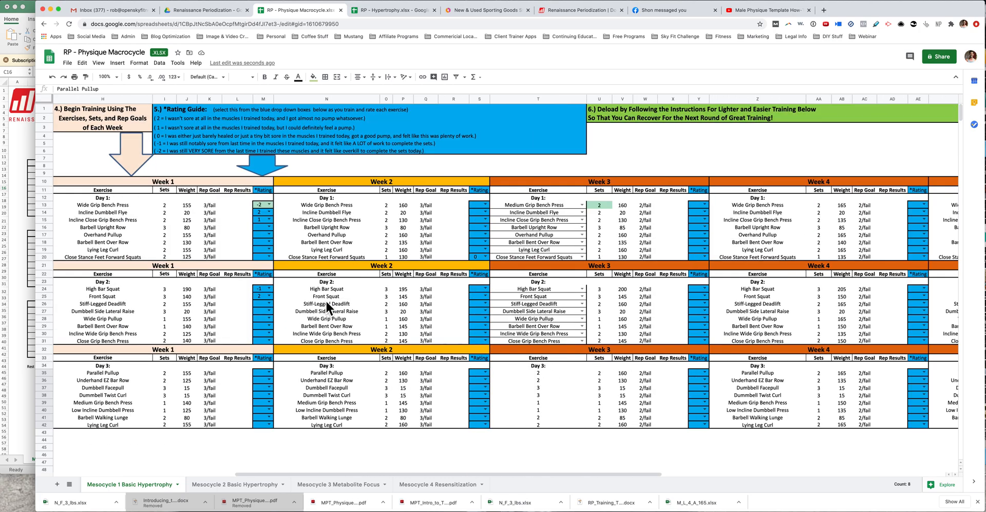
left_click_drag(514, 373, 507, 424)
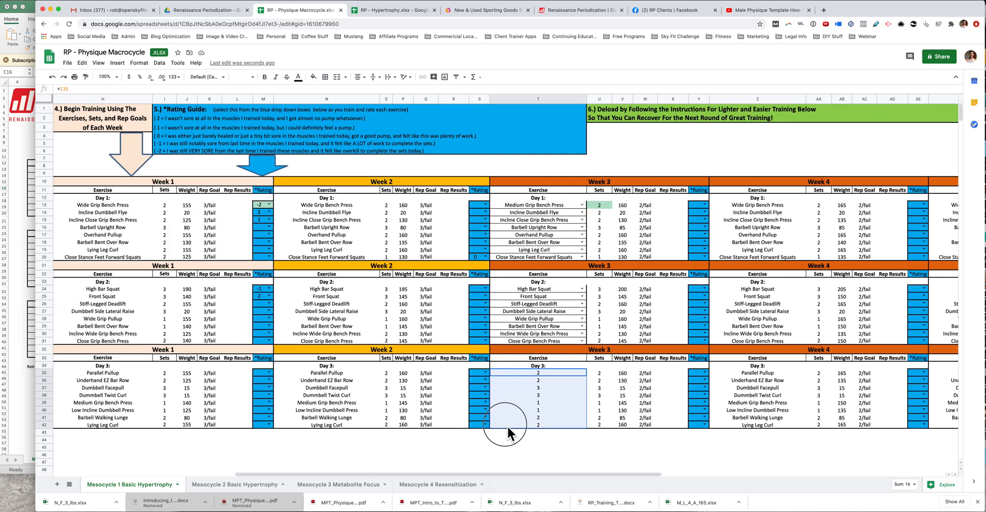
right_click(512, 399)
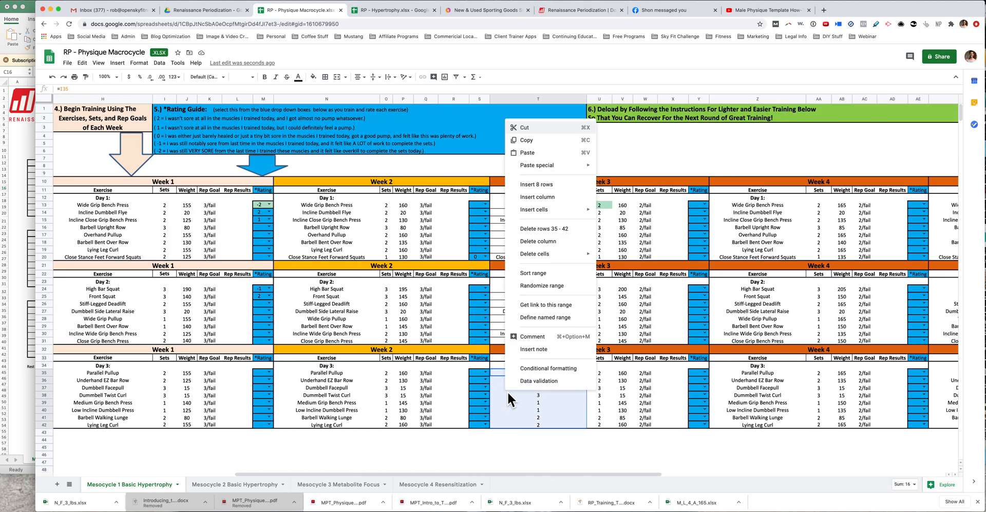
left_click(535, 151)
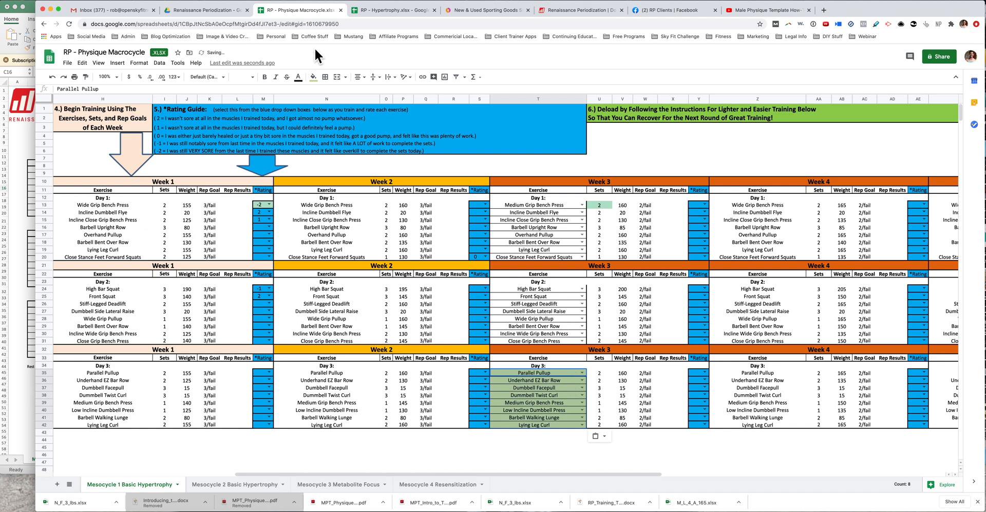
Step: Reset the green fill colour on the pasted Week 3 Day 3 exercise cells
left_click(313, 78)
left_click(336, 95)
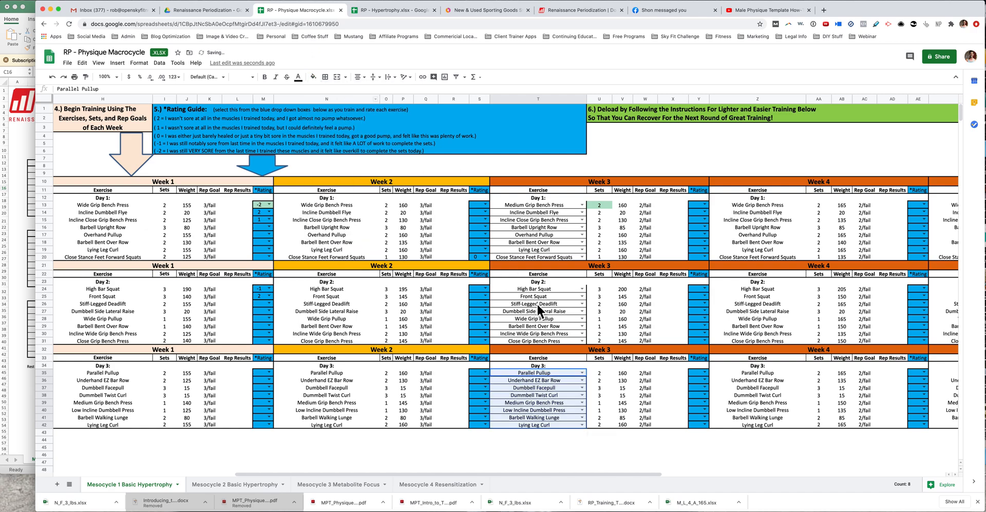
left_click(320, 372)
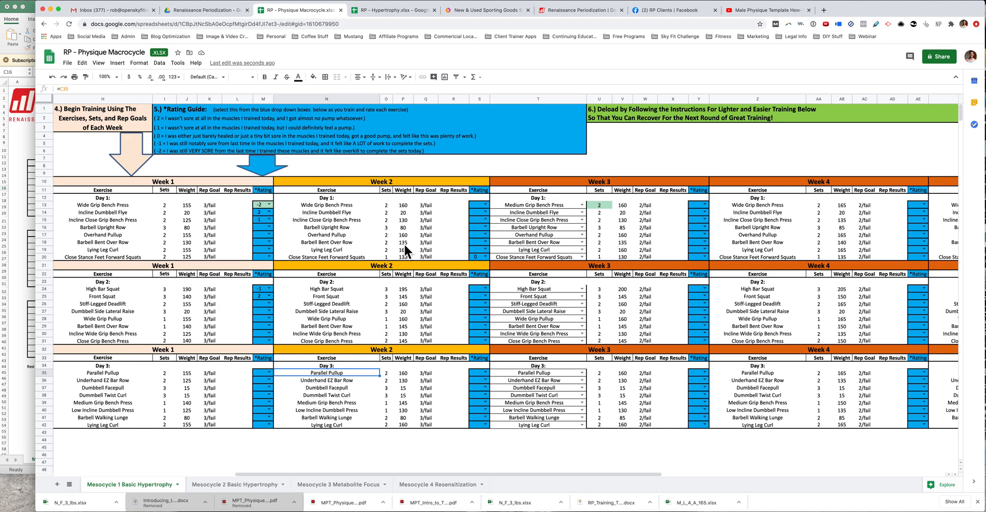
Step: Replace the first Week 3 Day 1 exercise, Medium Grip Bench Press, with Pushup from its drop-down choices
left_click(554, 205)
left_click(583, 205)
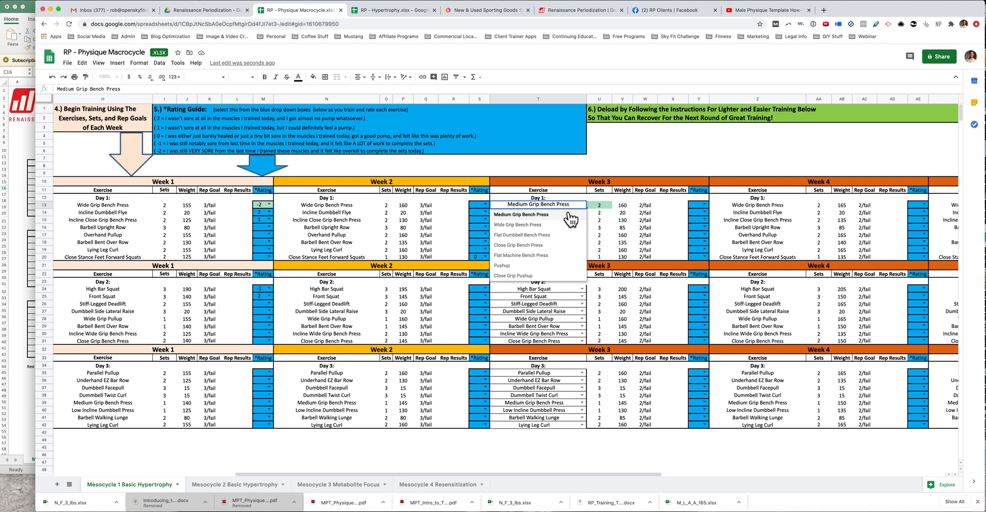
left_click(601, 204)
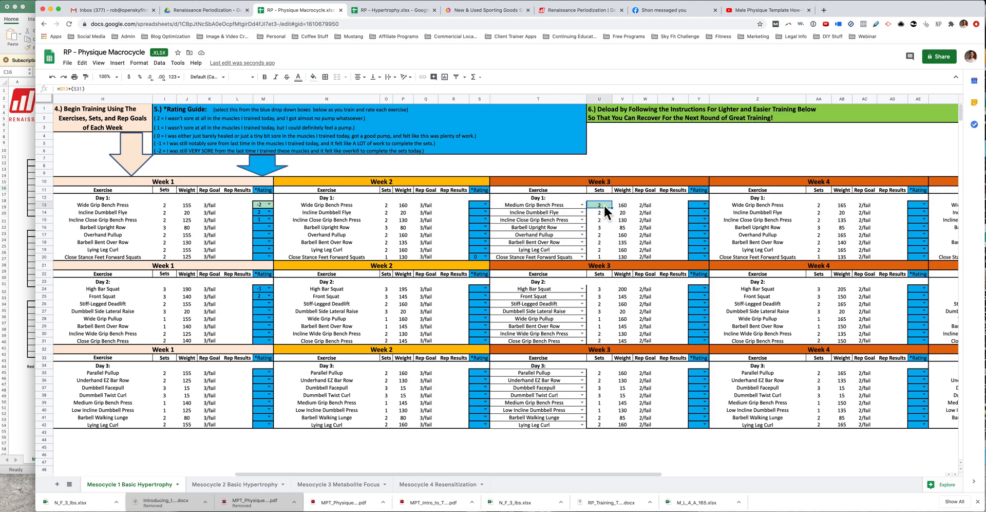
left_click(582, 205)
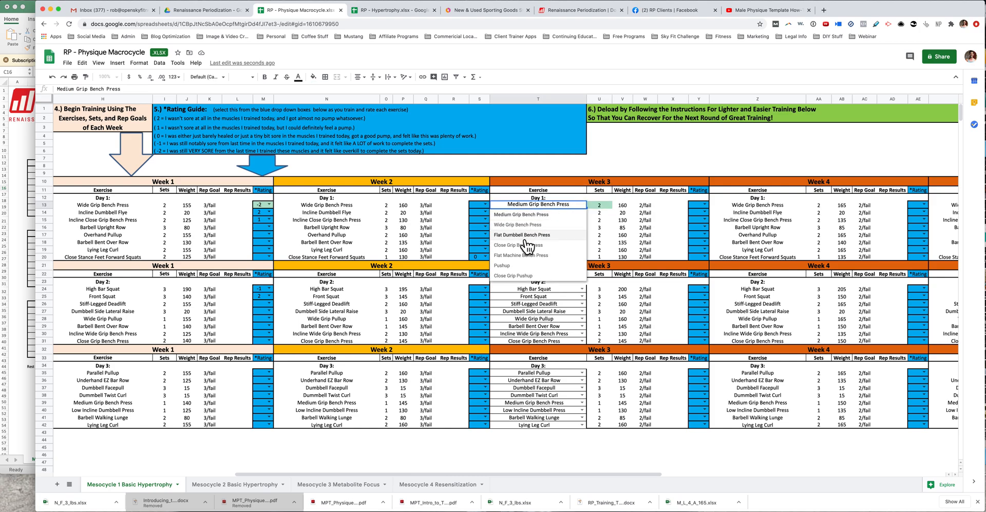
left_click(515, 265)
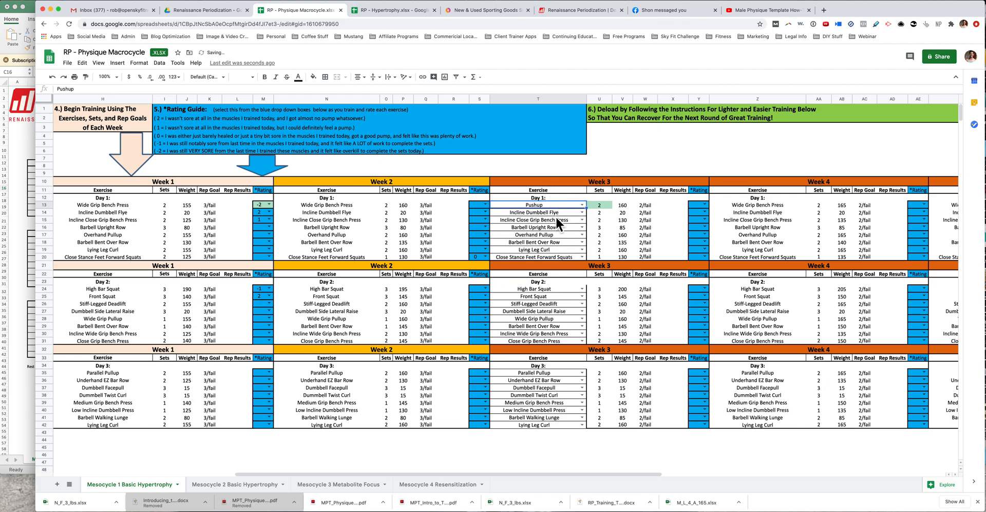
Step: Choose Skullcrusher in place of Incline Dumbbell Flye for Week 3 Day 1 and check the exercises in Weeks 4 to 6
scroll(506, 206, "left", 10)
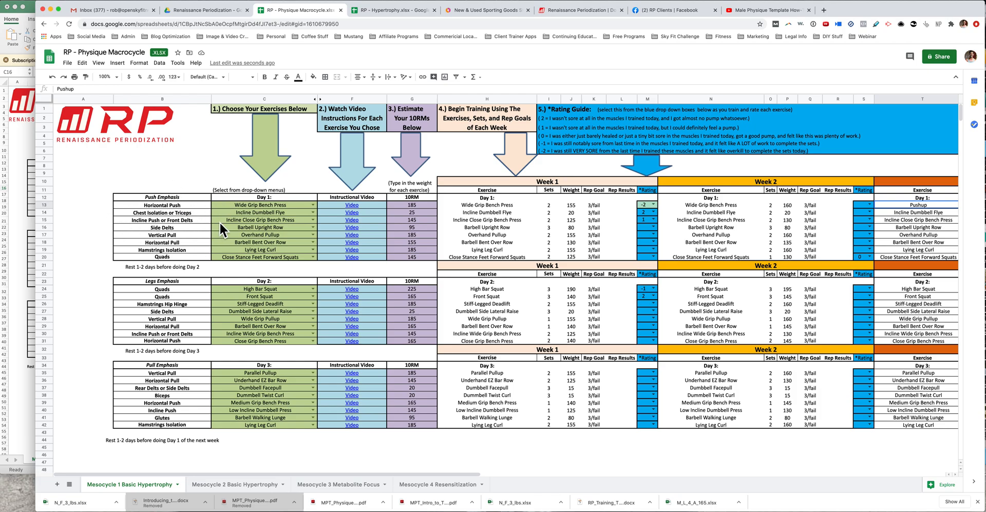
scroll(855, 220, "right", 5)
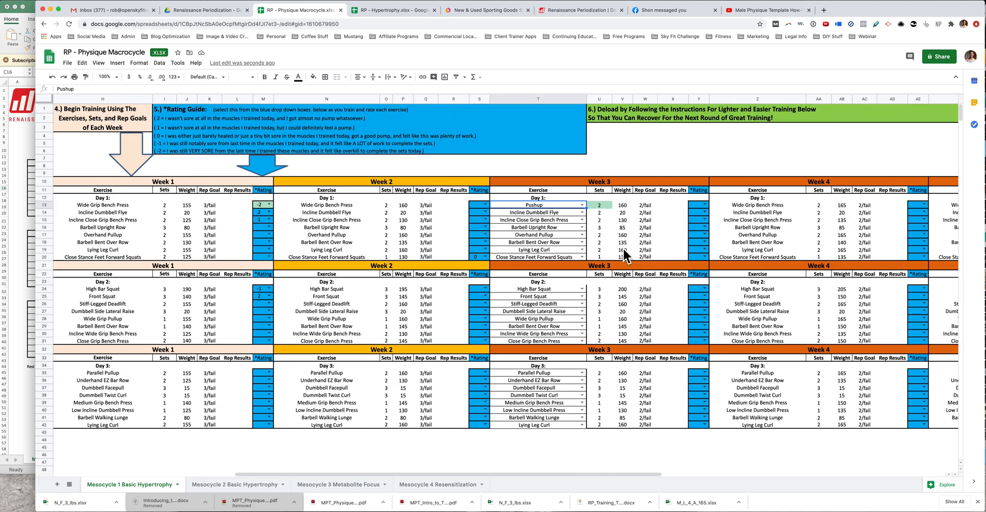
left_click(583, 212)
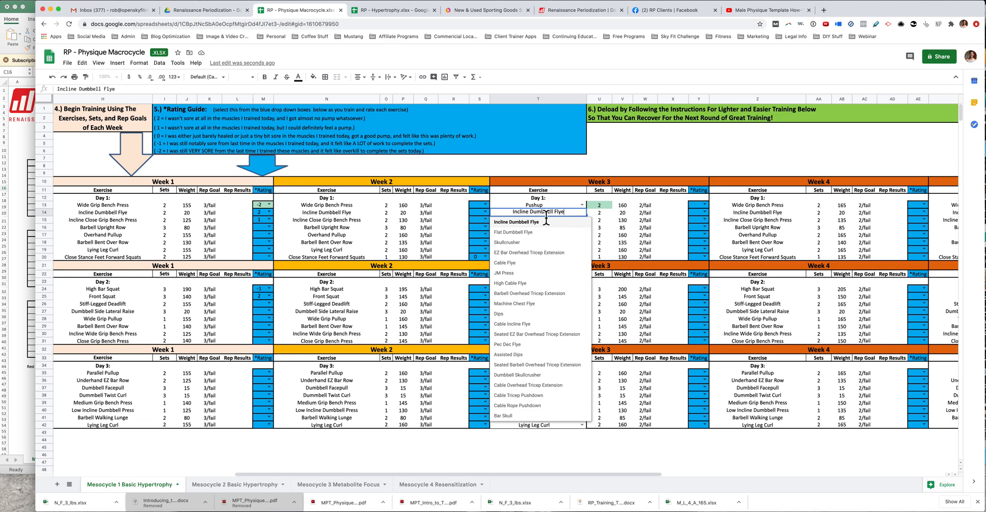
left_click(520, 243)
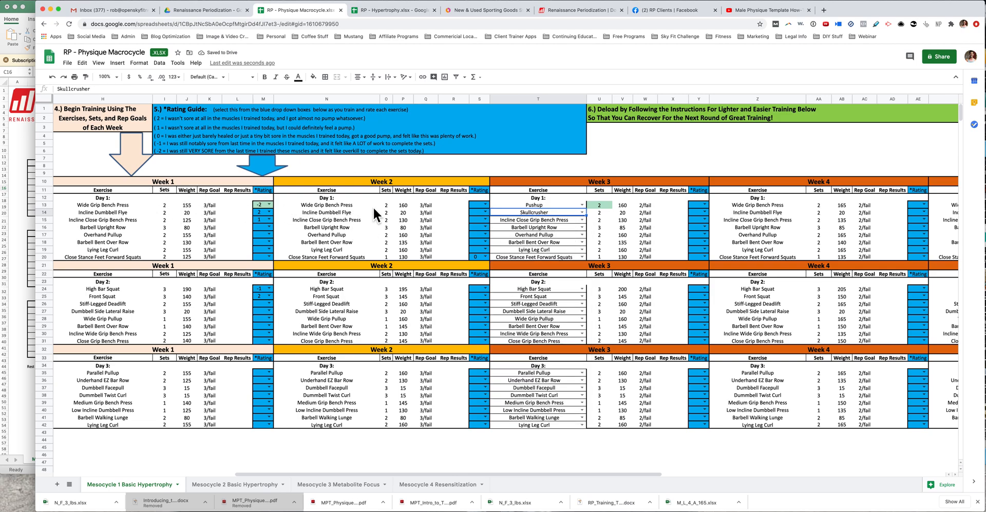
scroll(644, 207, "right", 3)
scroll(724, 218, "right", 2)
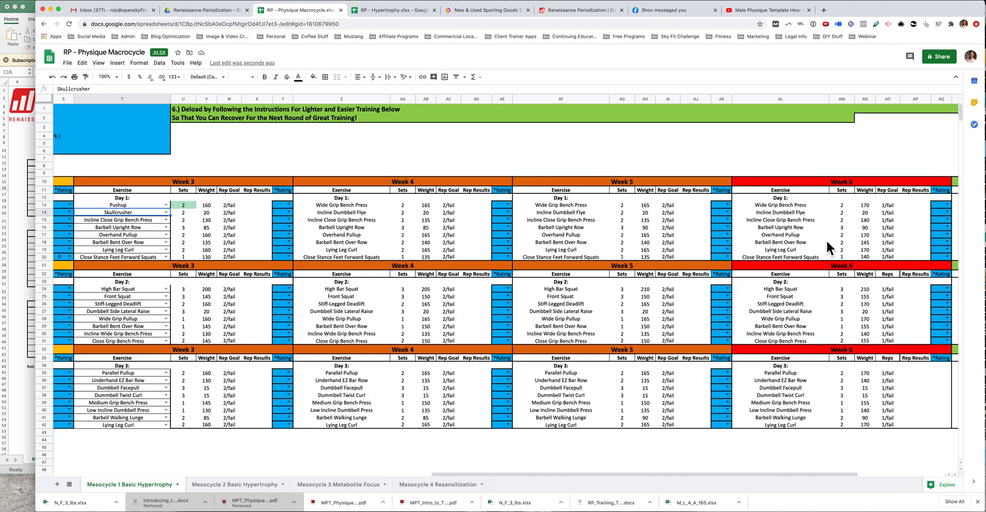
Step: Review the Week 4 to Week 7 exercises and the Week 1 to Week 3 layout in the Mesocycle 1 sheet
scroll(822, 238, "right", 5)
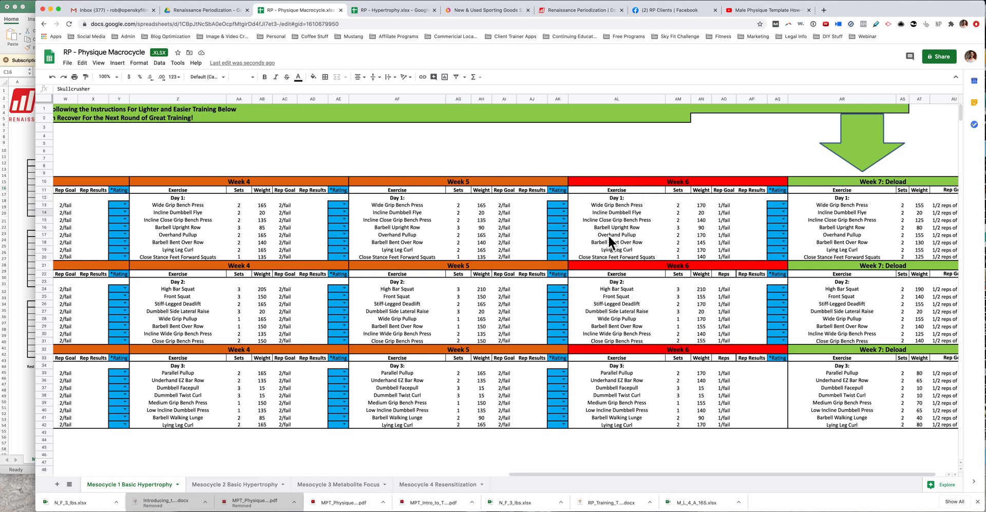
scroll(609, 235, "right", 1)
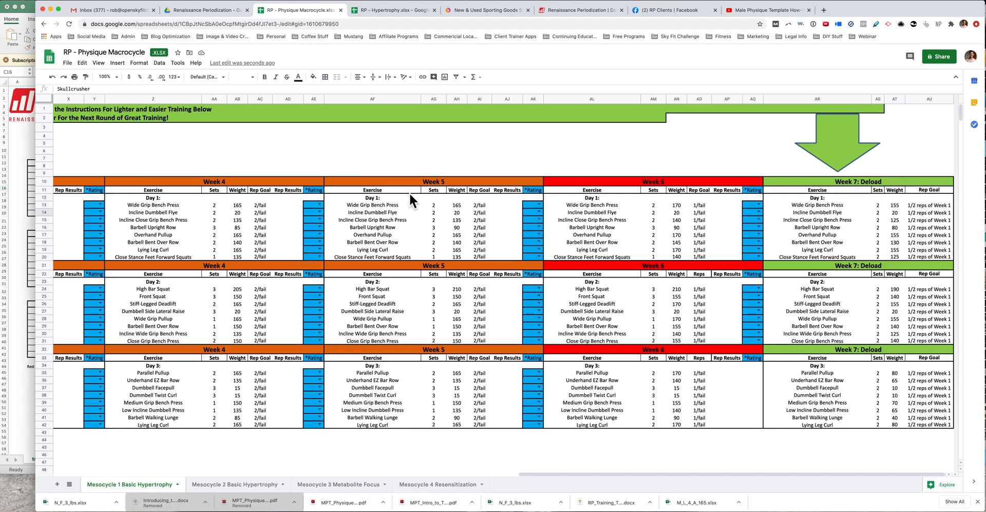
scroll(409, 192, "left", 20)
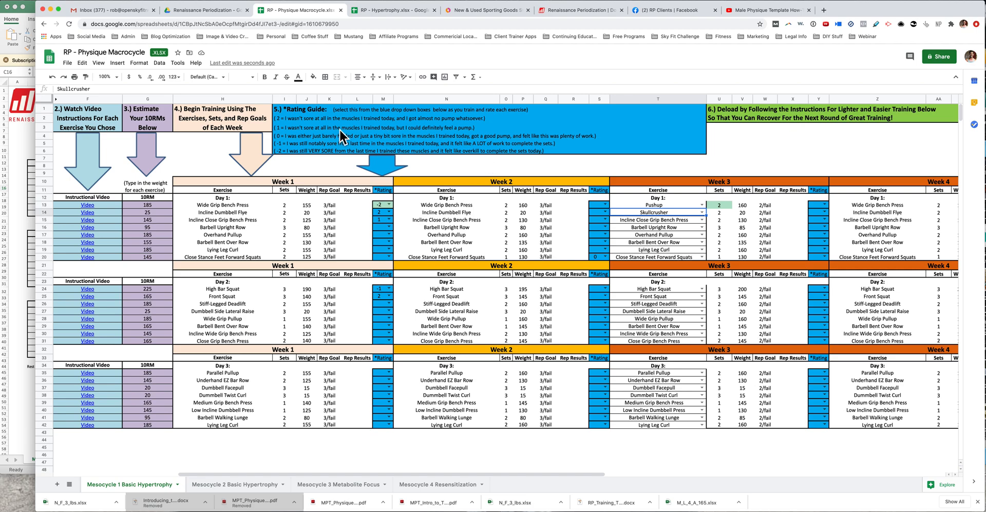
scroll(549, 362, "down", 1)
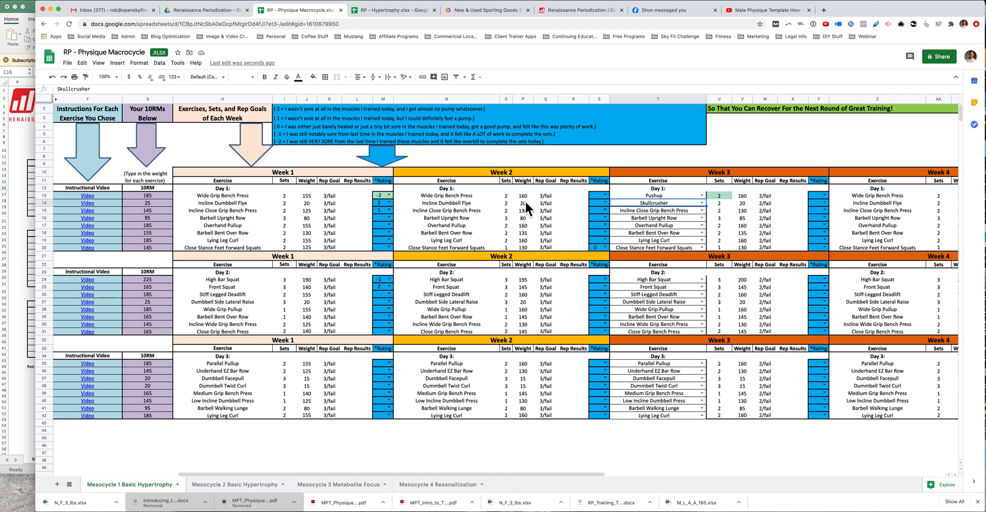
scroll(504, 326, "left", 5)
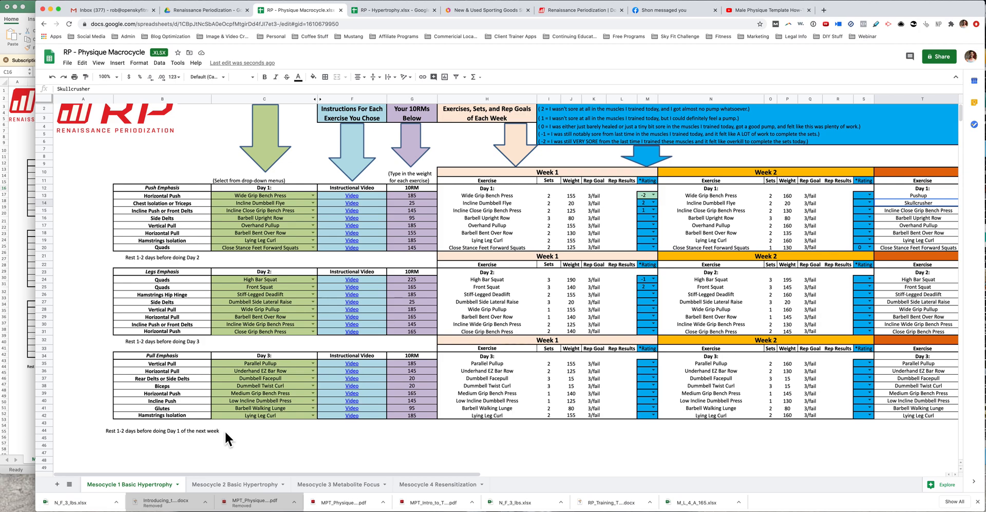
Step: Open the Mesocycle 2 Basic Hypertrophy sheet and check its Day 1 Chest Isolation or Triceps choices and its weeks through the deload
left_click(218, 486)
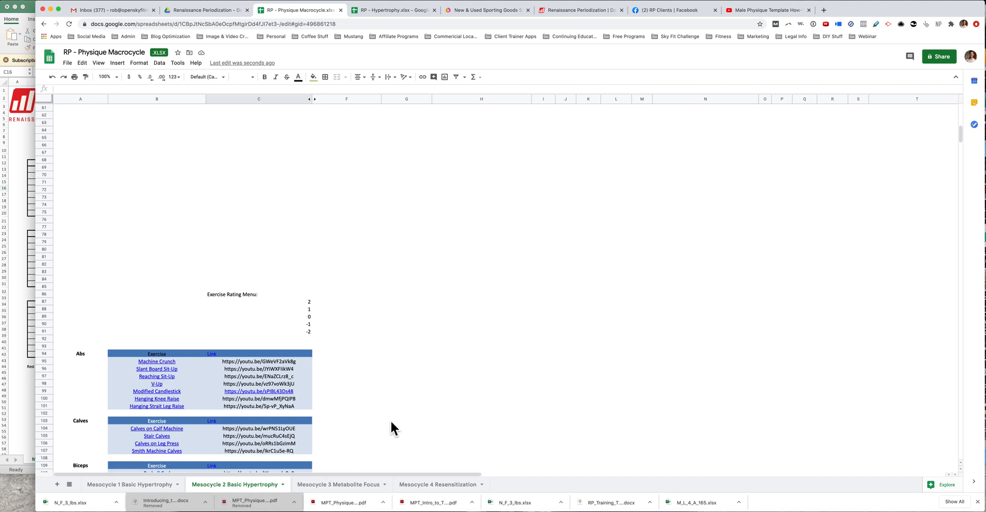
scroll(397, 356, "up", 15)
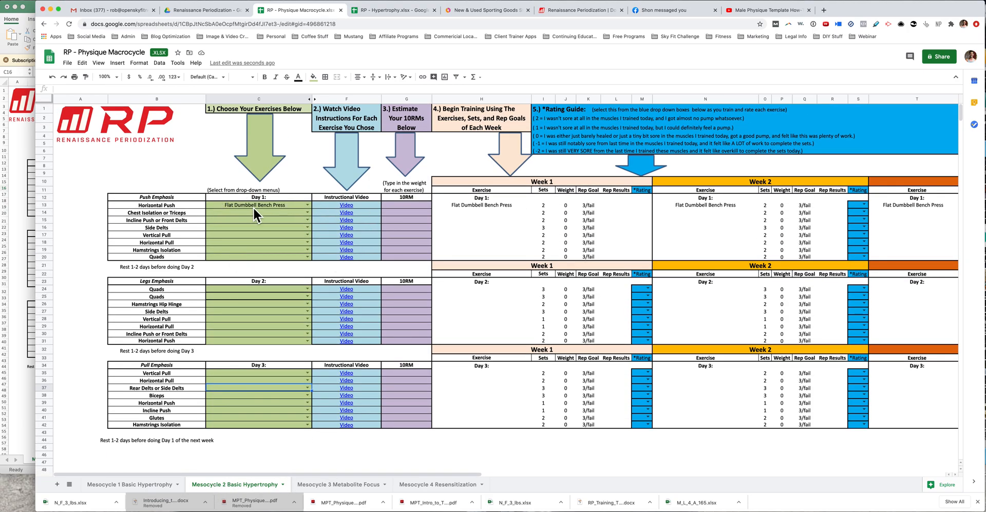
left_click(275, 213)
left_click(308, 212)
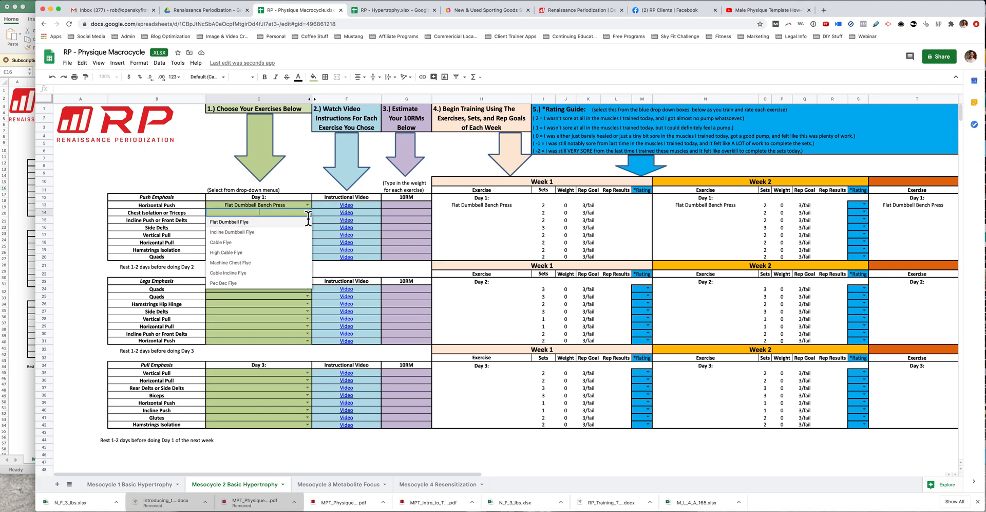
left_click(390, 469)
scroll(692, 244, "right", 15)
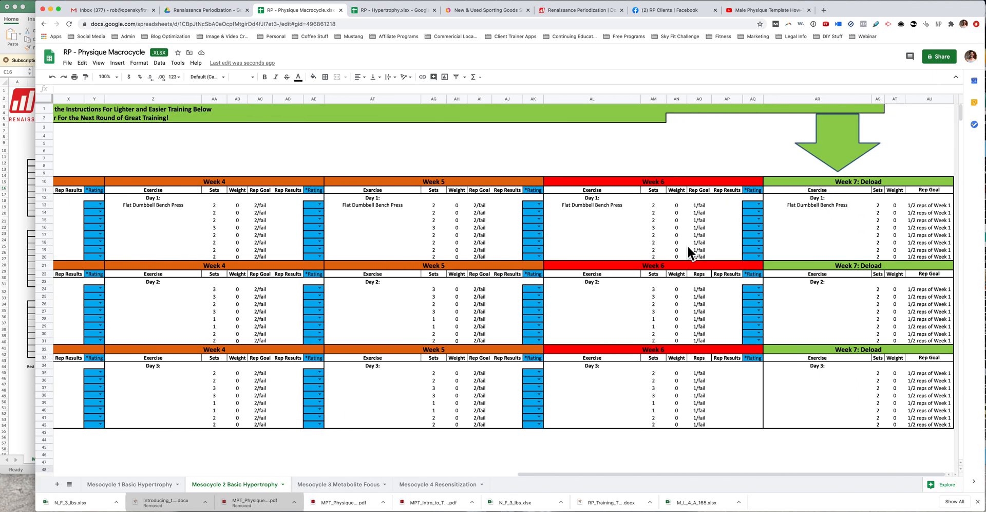
scroll(687, 245, "left", 15)
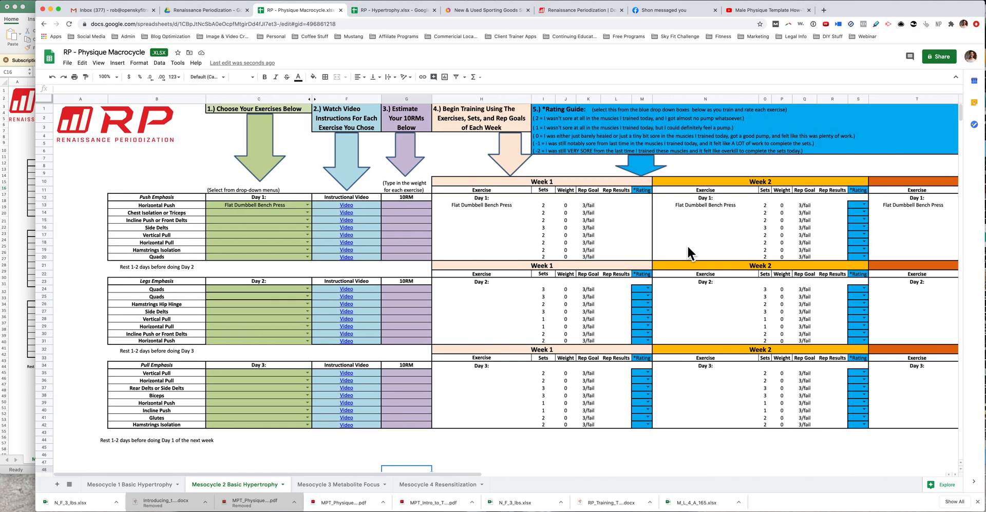
Step: Check which choices the Week 3 Day 1 and Day 2 exercise and rating drop-downs offer in Mesocycle 2
scroll(759, 238, "right", 3)
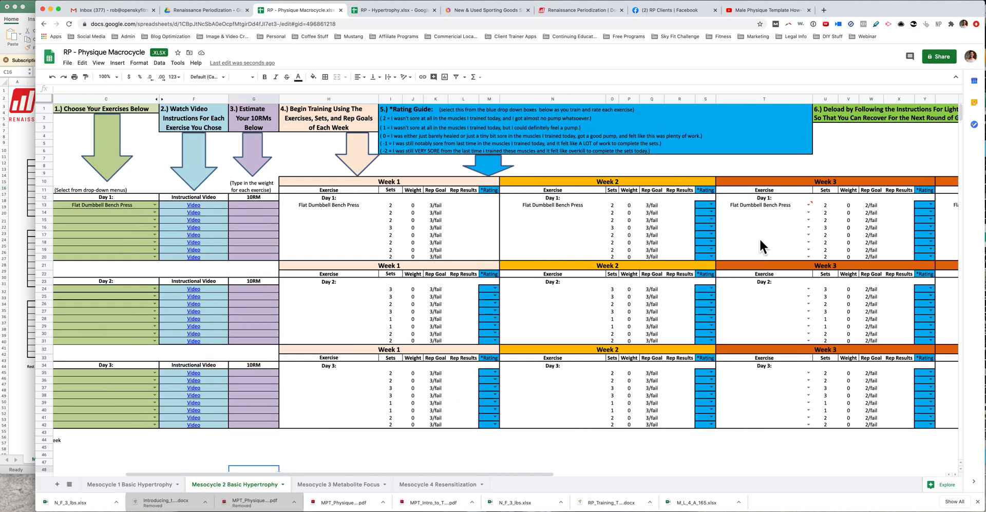
left_click(809, 212)
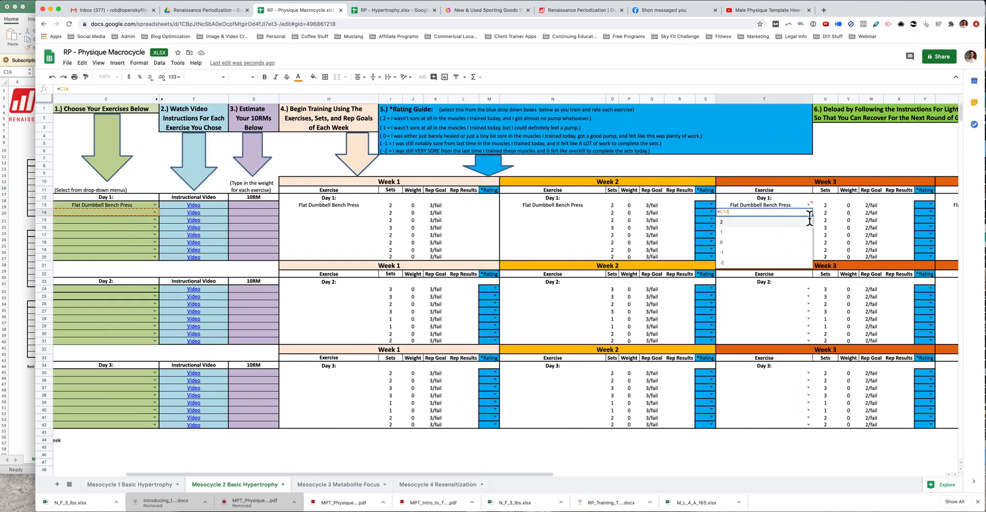
left_click(840, 235)
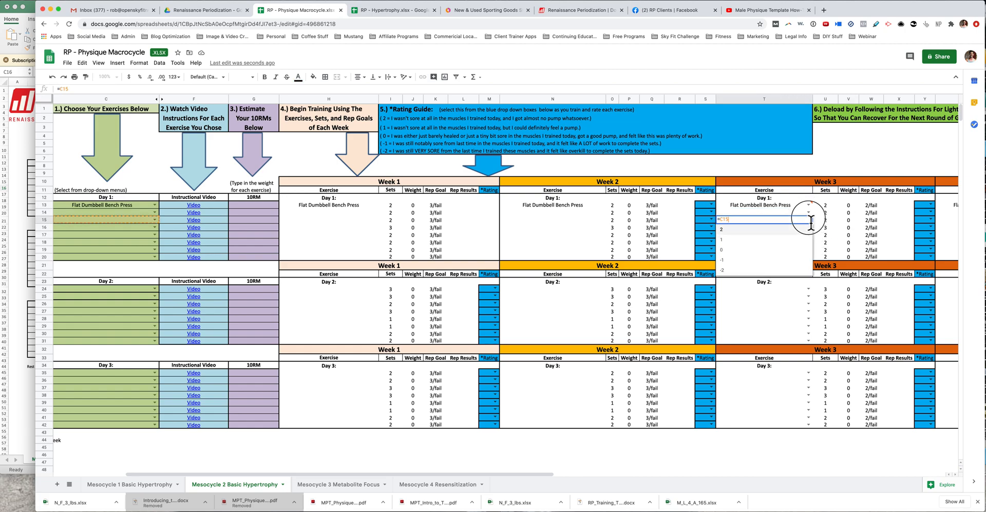
left_click(809, 311)
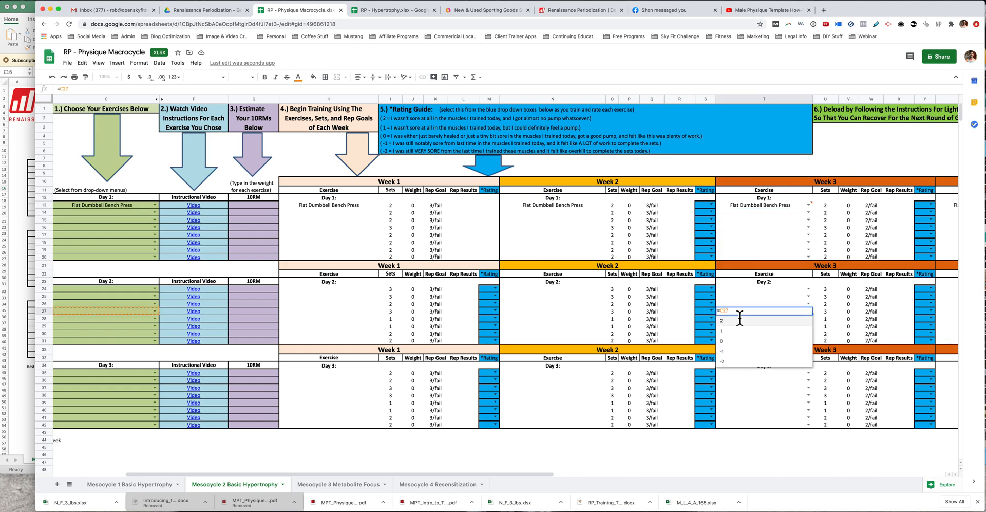
left_click(770, 287)
left_click(809, 296)
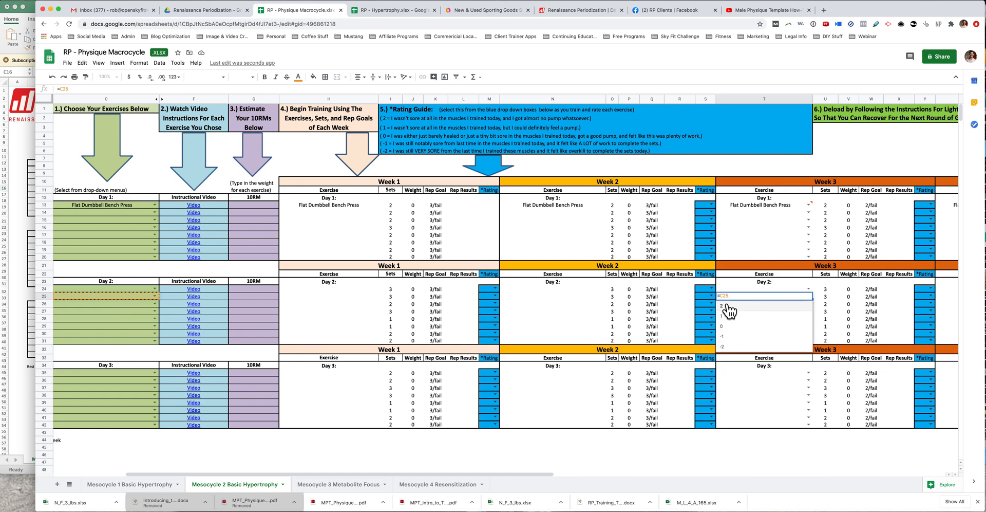
left_click(843, 298)
left_click(923, 297)
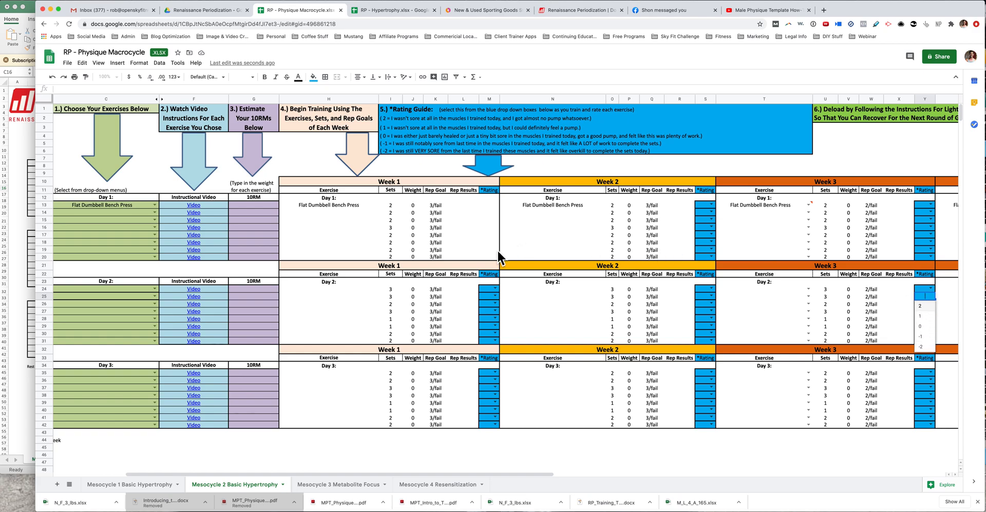
left_click(359, 274)
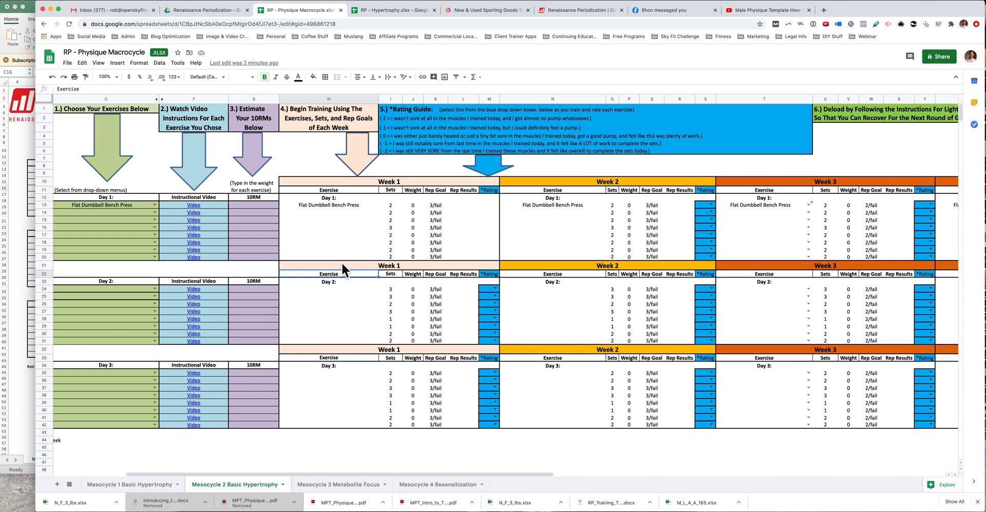
Step: Copy the Week 1 Day 2 rating cells and paste them over the Week 1 Day 1 rating cells to add the drop-downs
scroll(307, 308, "left", 3)
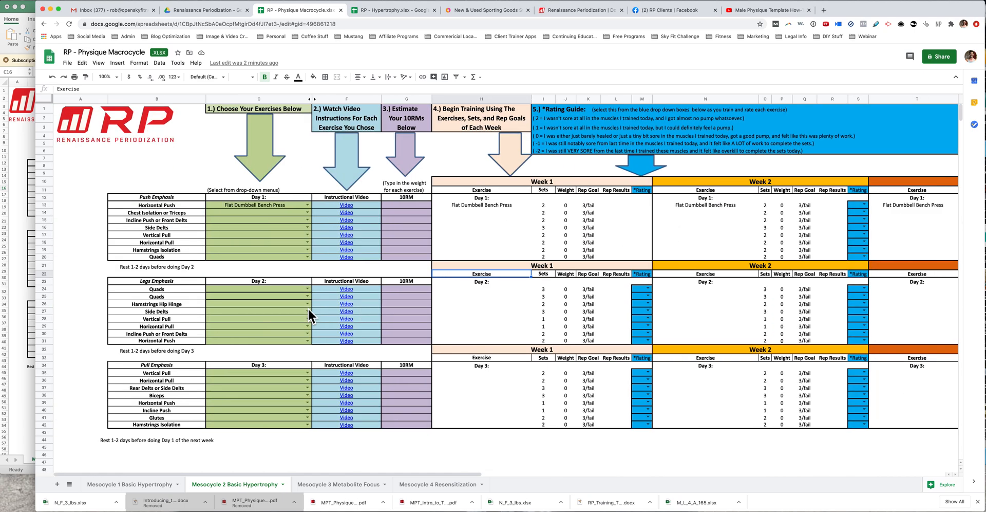
left_click_drag(639, 199, 642, 254)
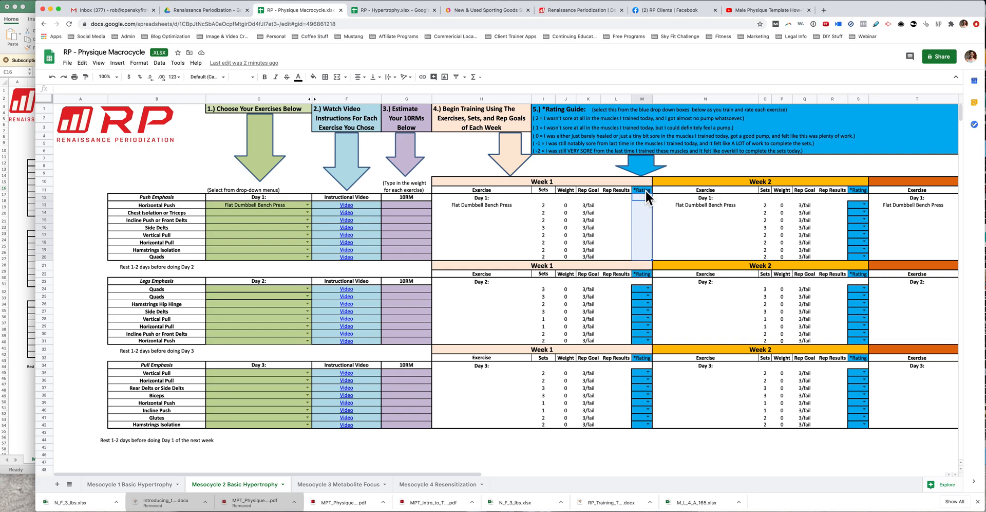
left_click(646, 293)
left_click_drag(643, 283, 644, 341)
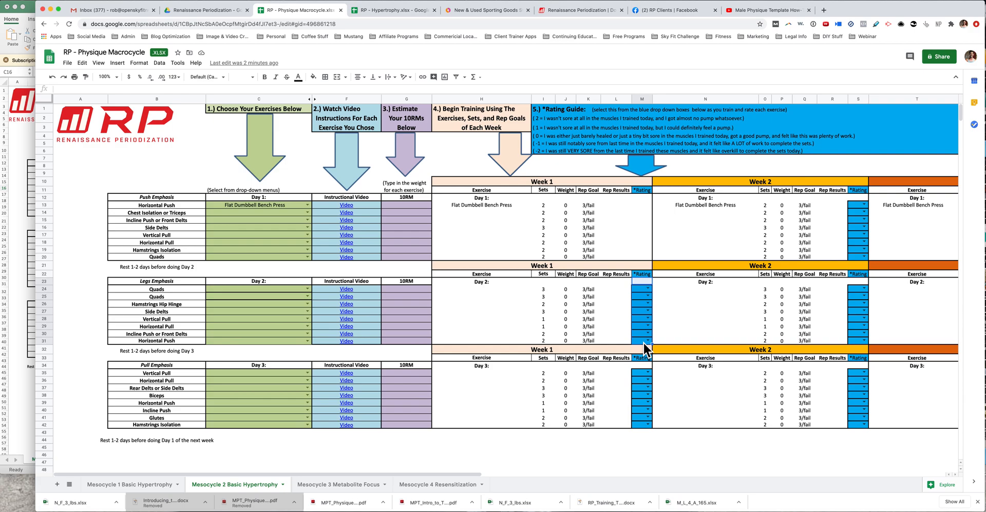
right_click(644, 341)
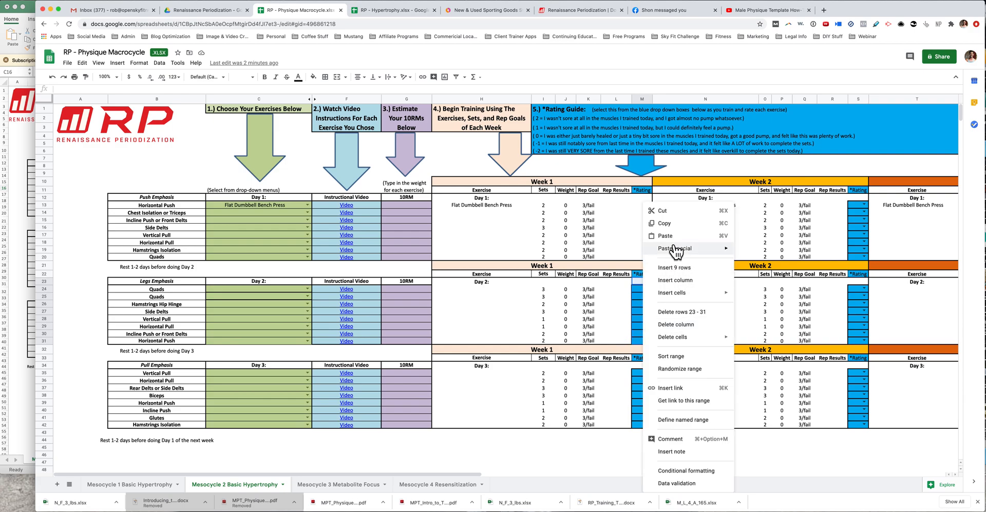
left_click(664, 223)
left_click_drag(640, 199, 640, 257)
right_click(641, 236)
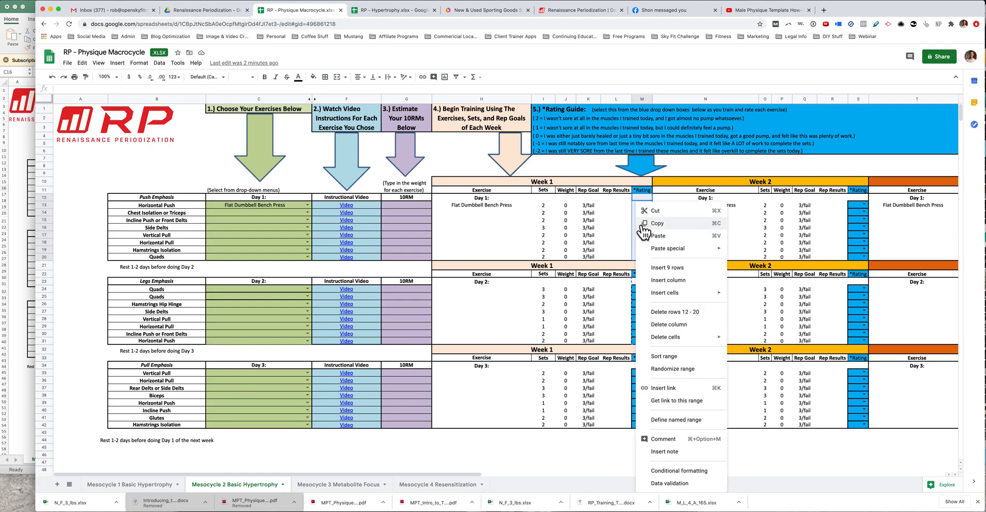
left_click(704, 233)
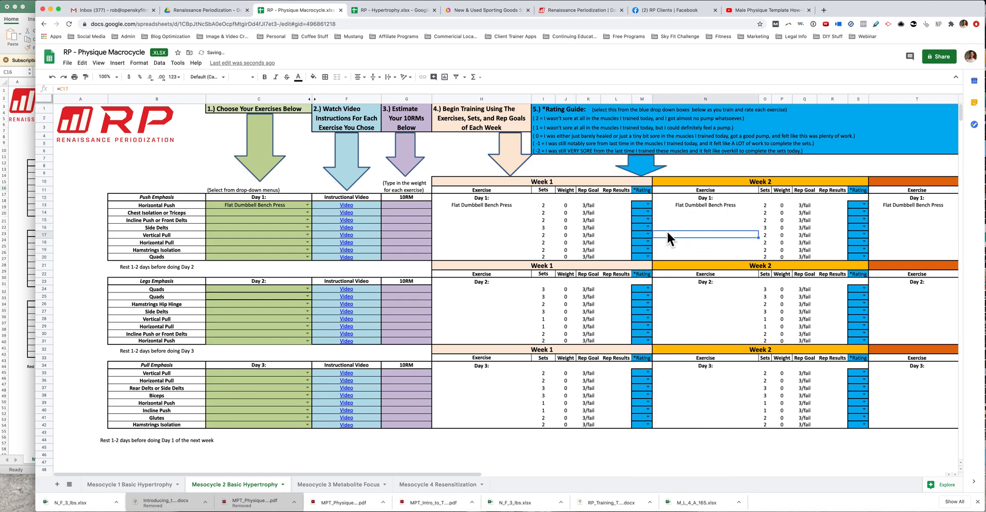
Step: Check the rating choices for the first Week 1 Day 1 exercise and inspect the matching Week 2 sets formula
left_click(647, 204)
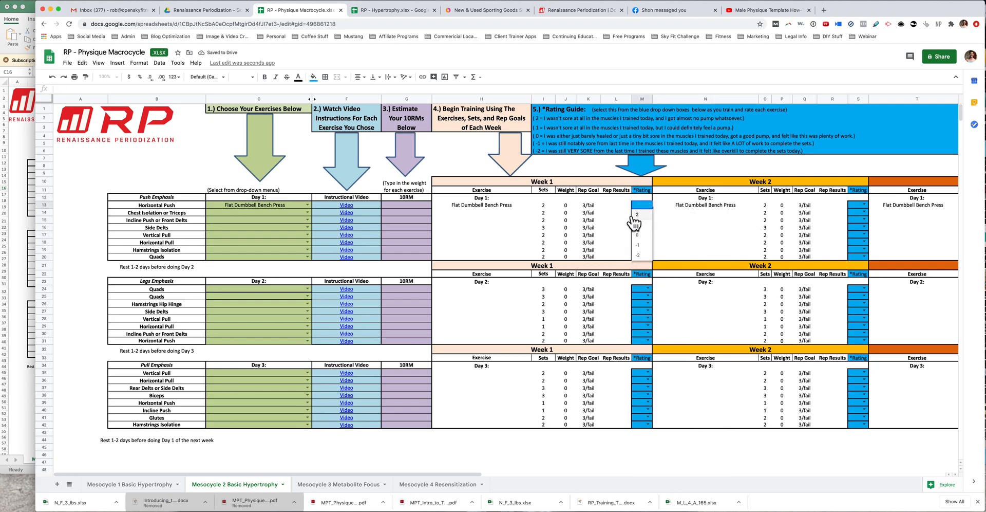
left_click(630, 220)
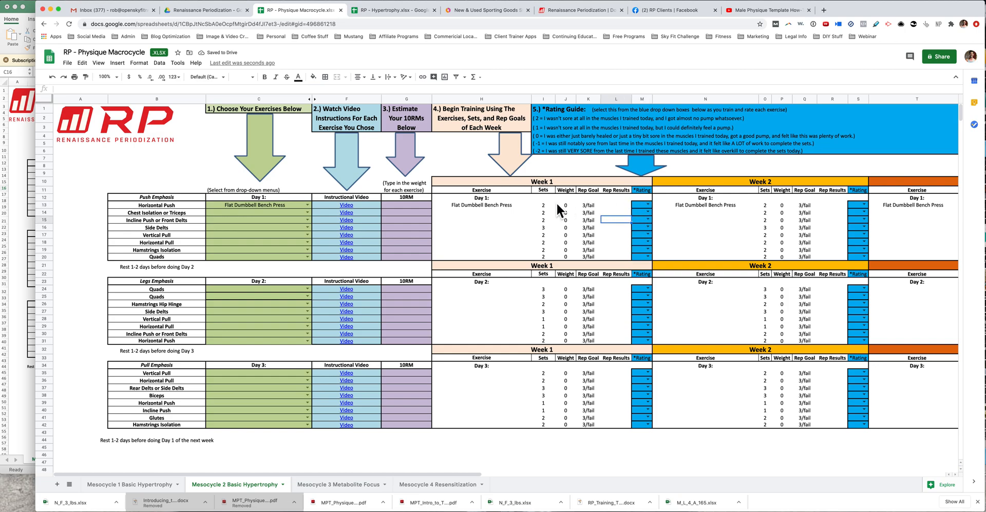
left_click(766, 205)
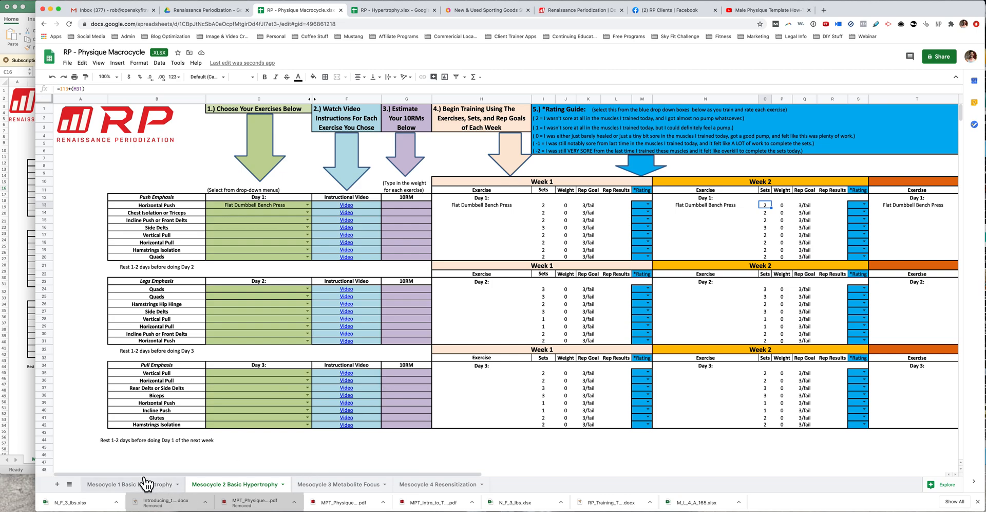
Step: Return to the Mesocycle 1 sheet and inspect the first Week 1 rating and the Week 2 sets formula for Incline Dumbbell Flye
left_click(140, 495)
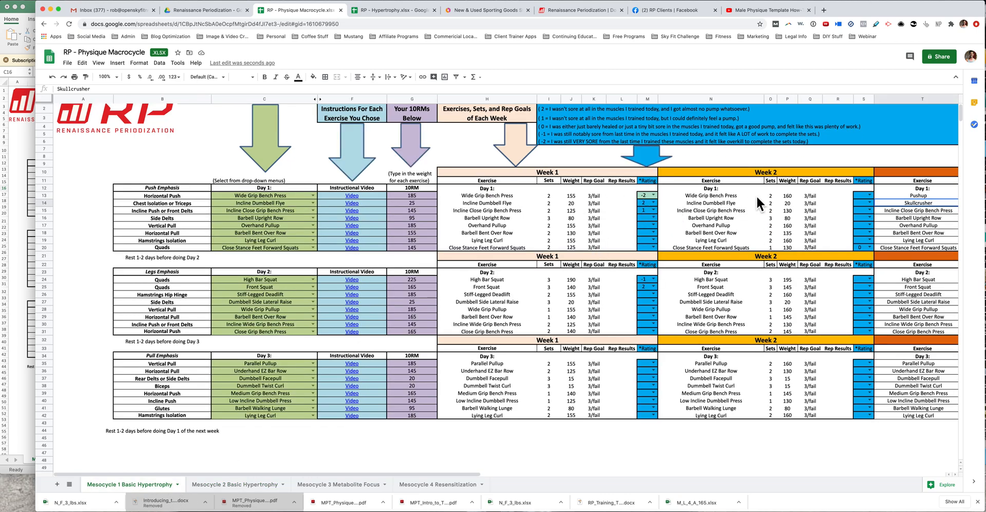
left_click(653, 195)
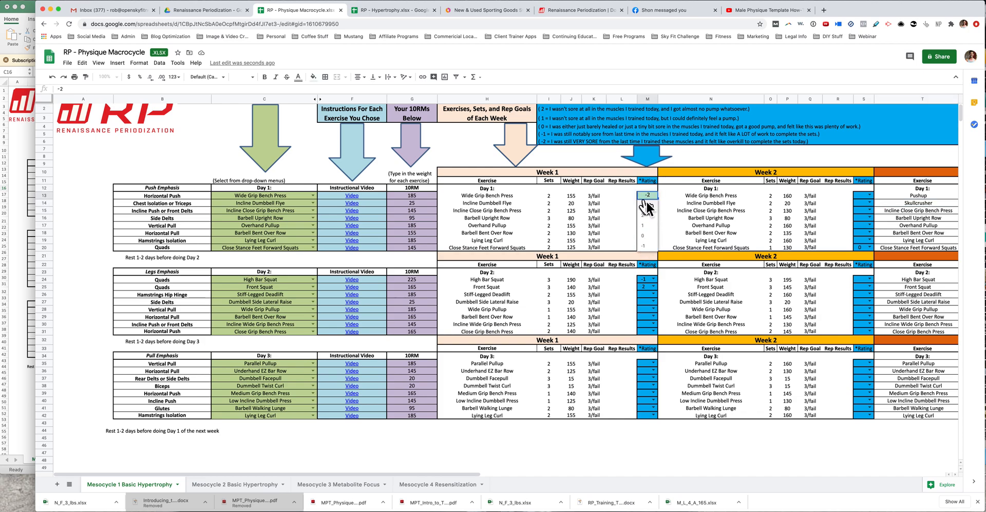
left_click(773, 202)
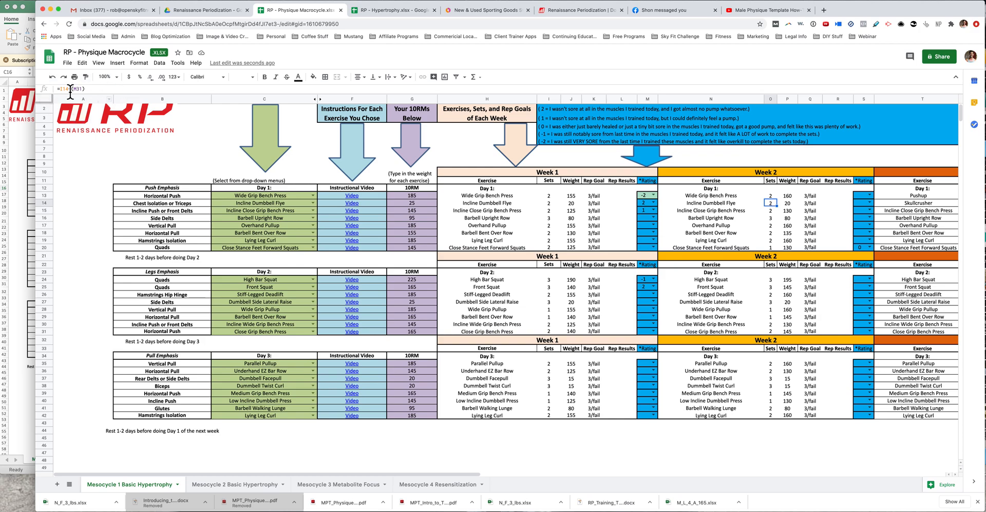
left_click_drag(56, 89, 88, 95)
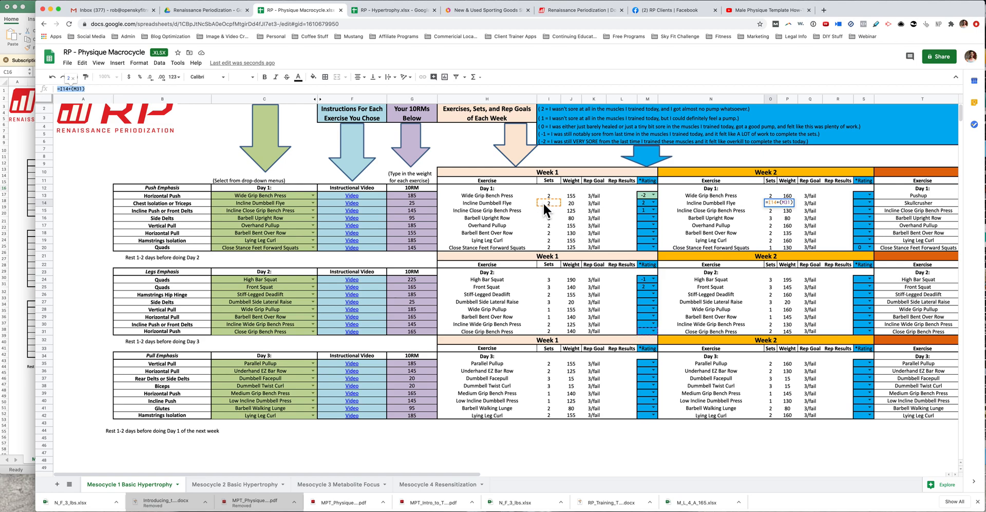
Step: Set the Week 1 Day 2 Close Grip Bench Press rating to 2 and check the Week 2 sets for Incline Dumbbell Flye
left_click(655, 330)
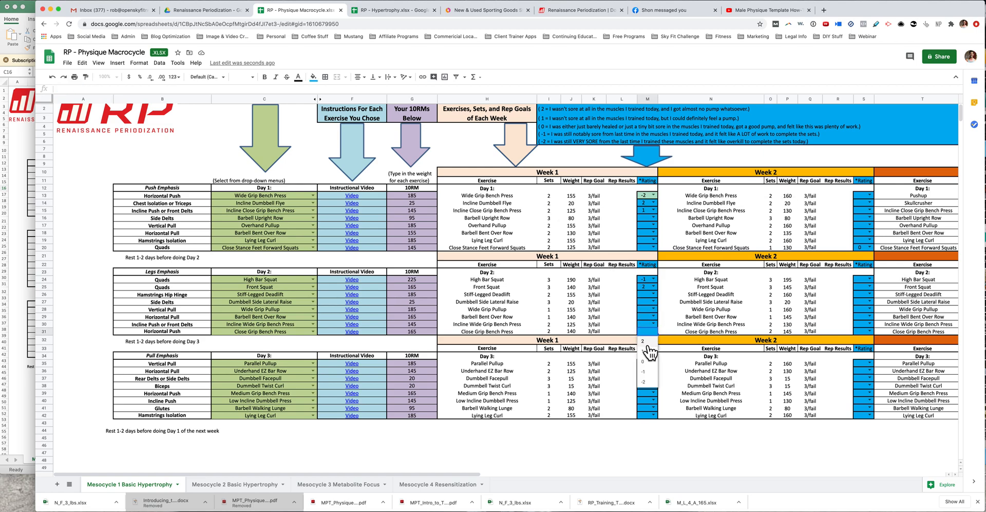
left_click(645, 341)
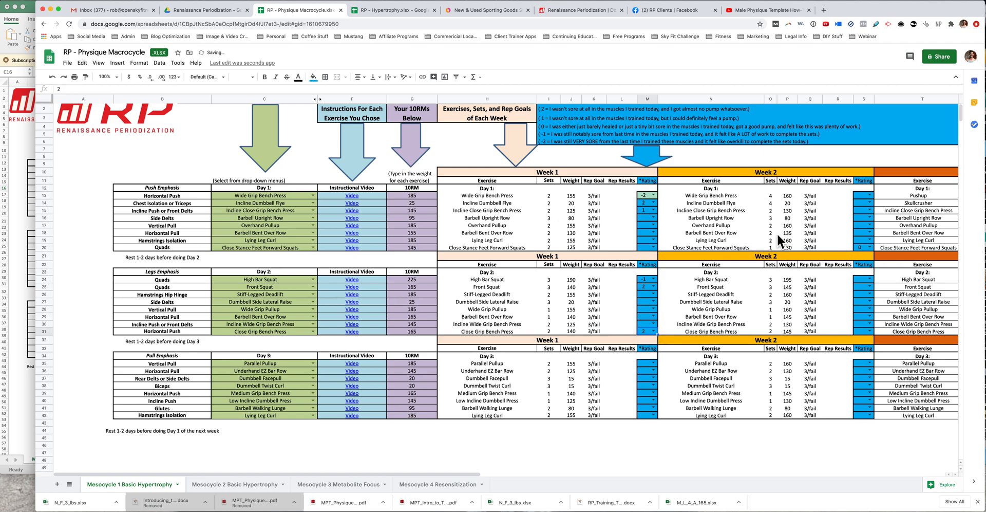
left_click(771, 202)
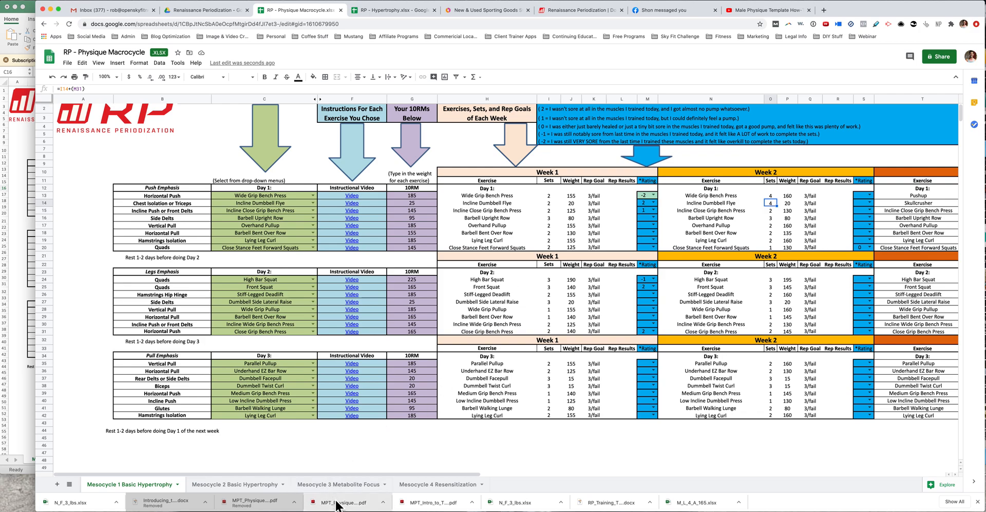
Step: Open the Mesocycle 4 Resensitization sheet by way of Mesocycle 3 and view its exercise and week tables
left_click(328, 484)
left_click(417, 484)
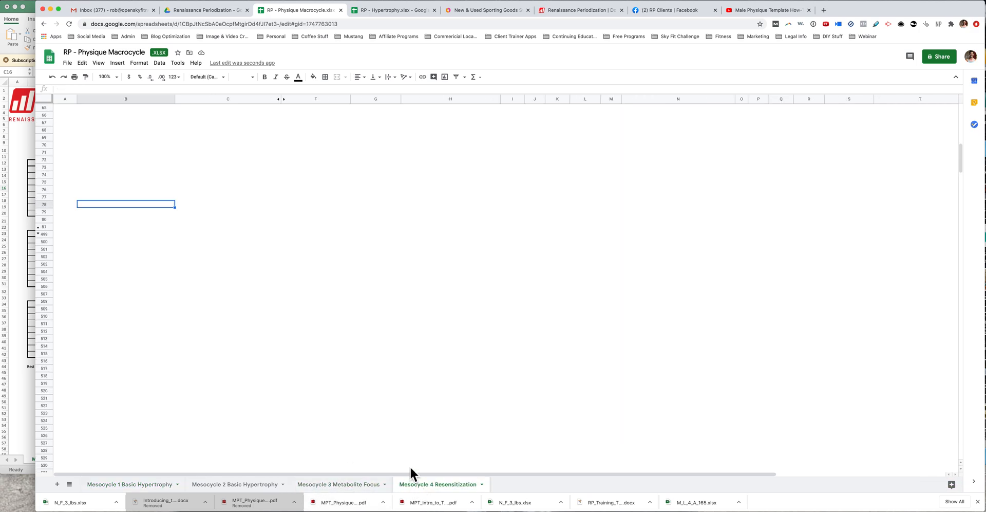
scroll(318, 382, "up", 10)
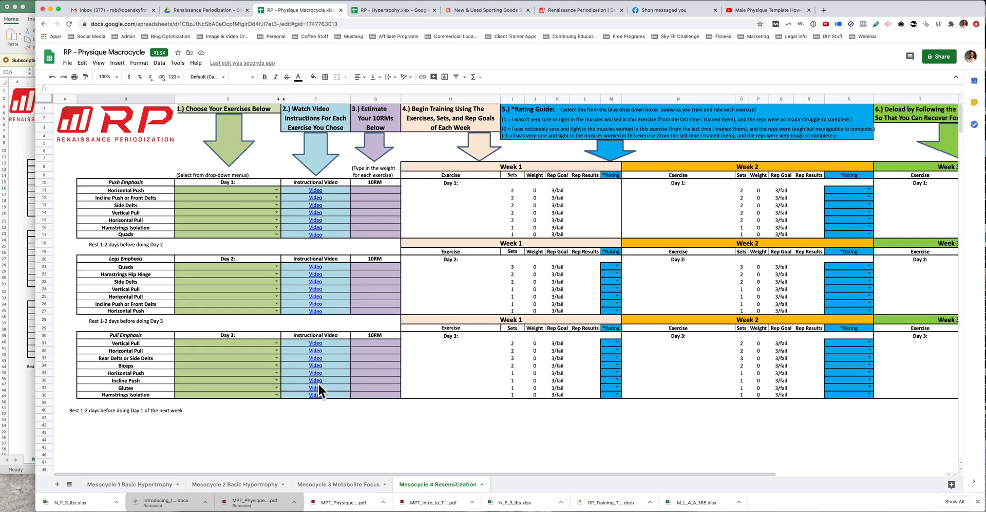
Step: Unhide the rows below row 81 on the Mesocycle 4 Resensitization sheet and look over the exercise link lists
scroll(294, 311, "down", 10)
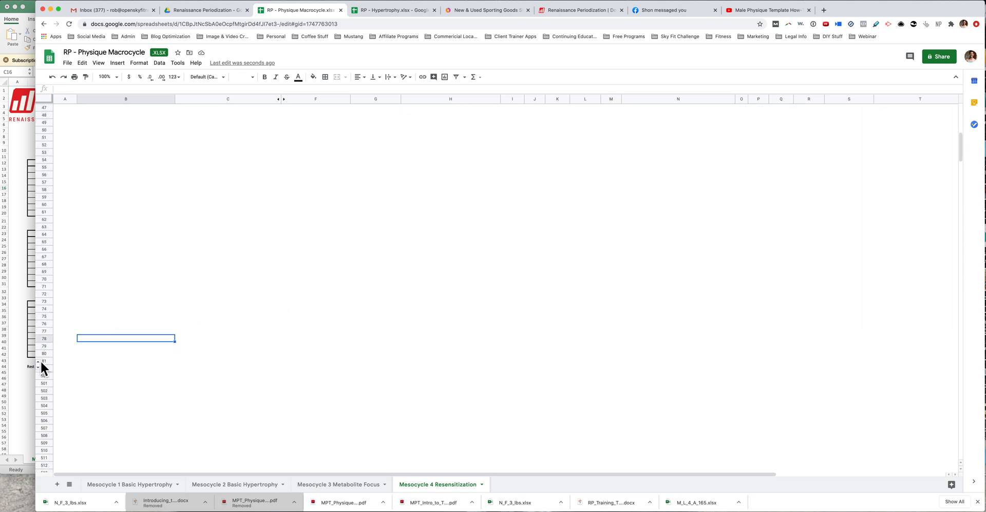
scroll(162, 320, "down", 5)
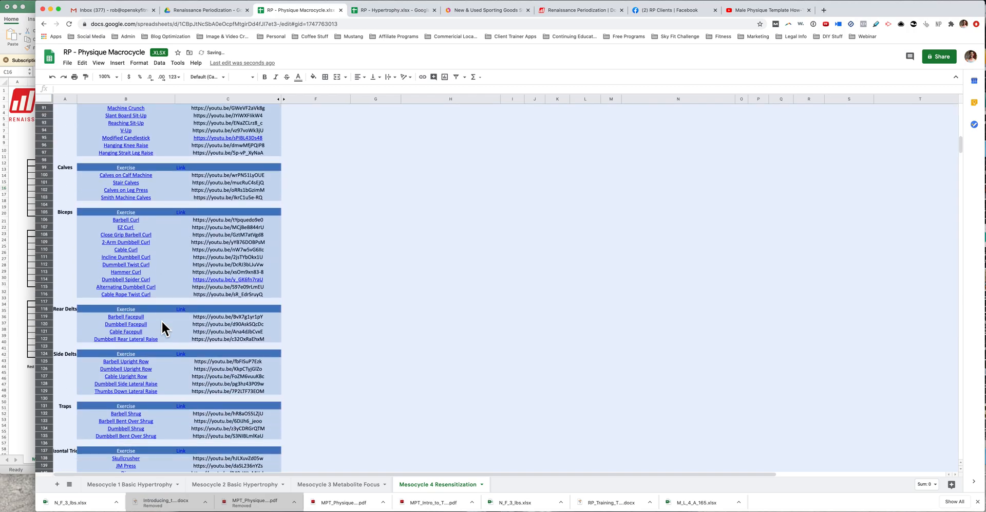
scroll(161, 320, "up", 10)
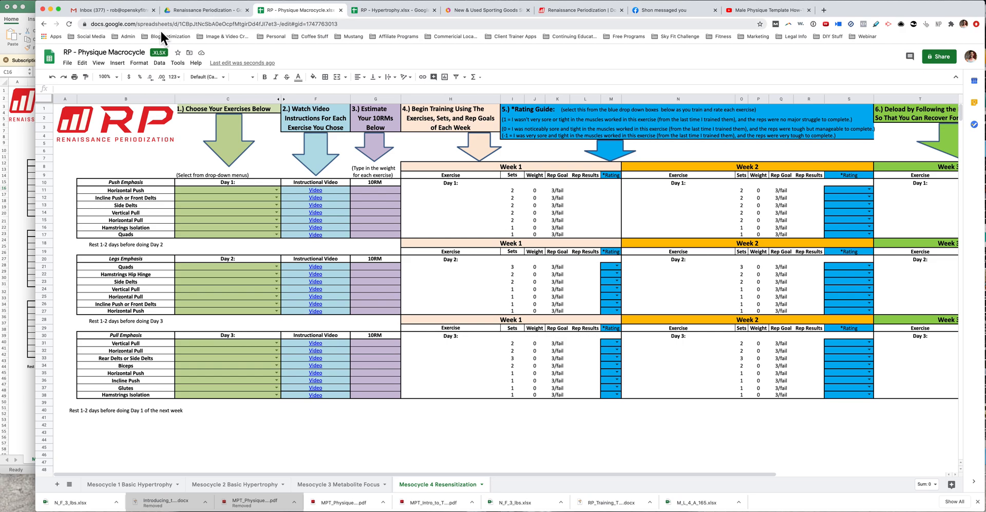
Step: Switch to the RP - Hypertrophy spreadsheet, read its instructions sheet and return to the Initial Data Entry Sheet
left_click(378, 15)
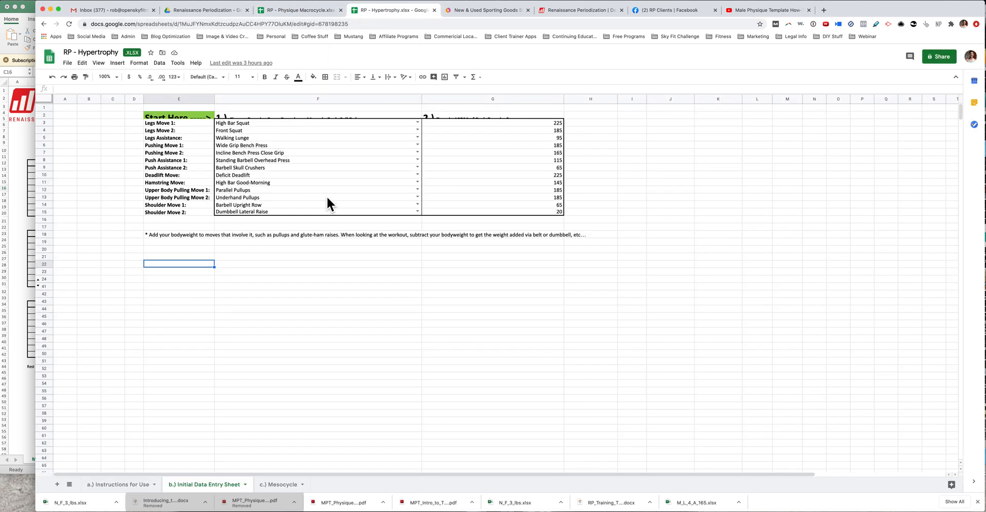
left_click(288, 279)
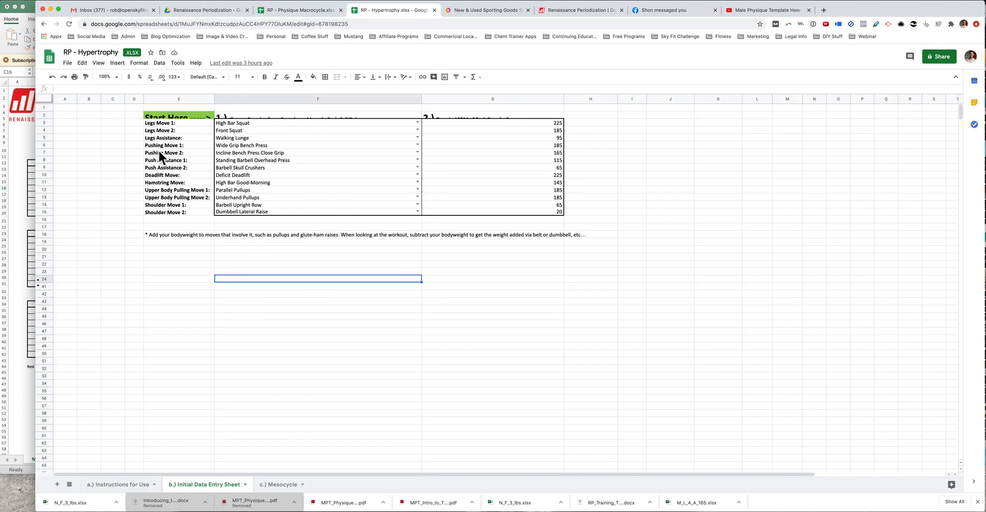
left_click(109, 484)
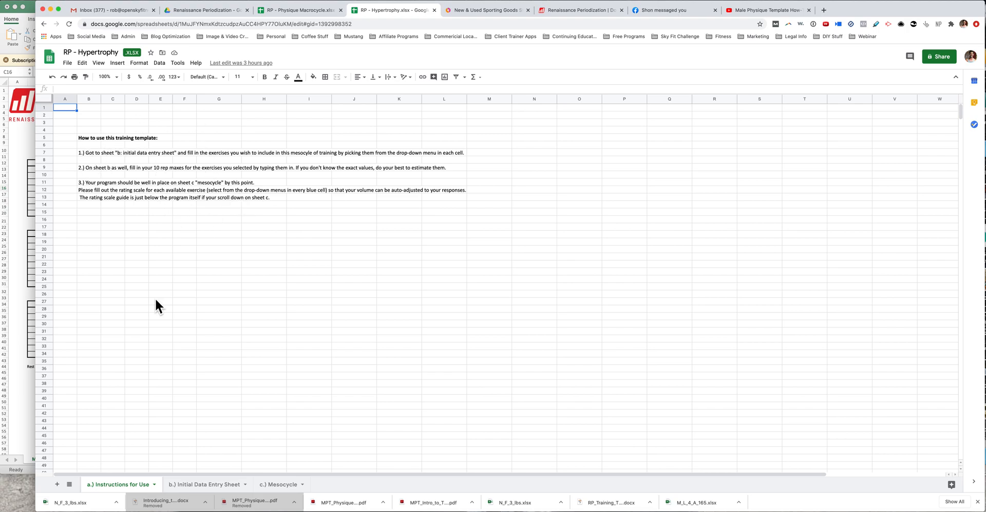
left_click(192, 484)
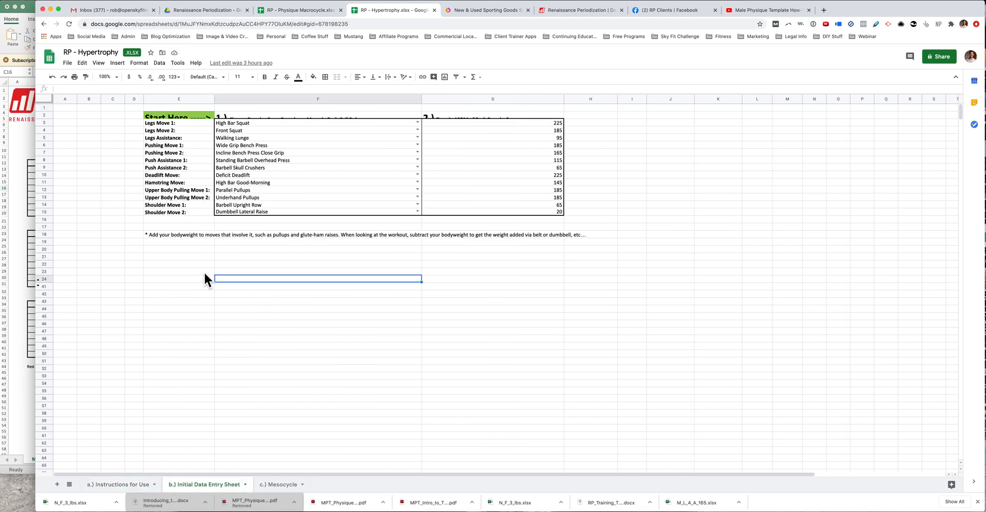
Step: Check the Legs Move 1 choices and unhide the rows between 24 and 41 on the Initial Data Entry Sheet
left_click(418, 123)
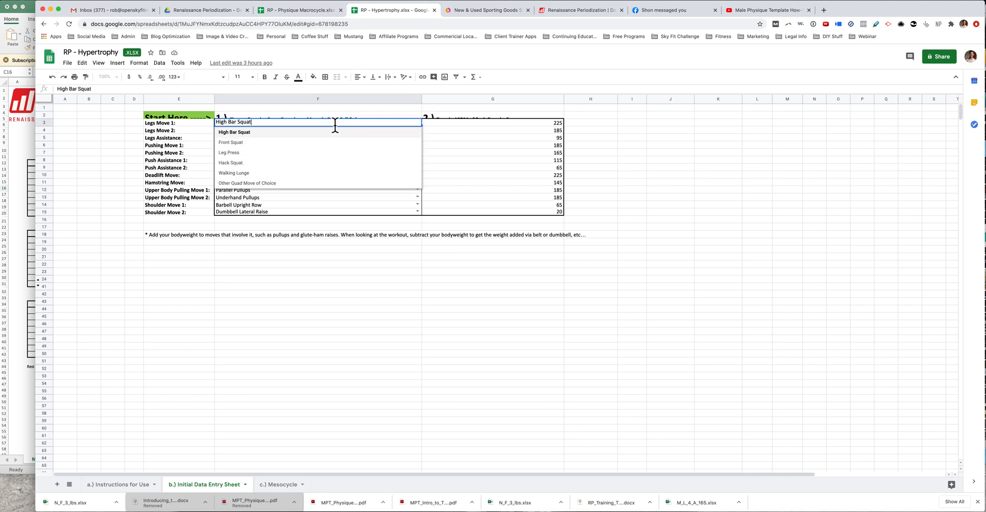
scroll(255, 289, "down", 15)
left_click(255, 287)
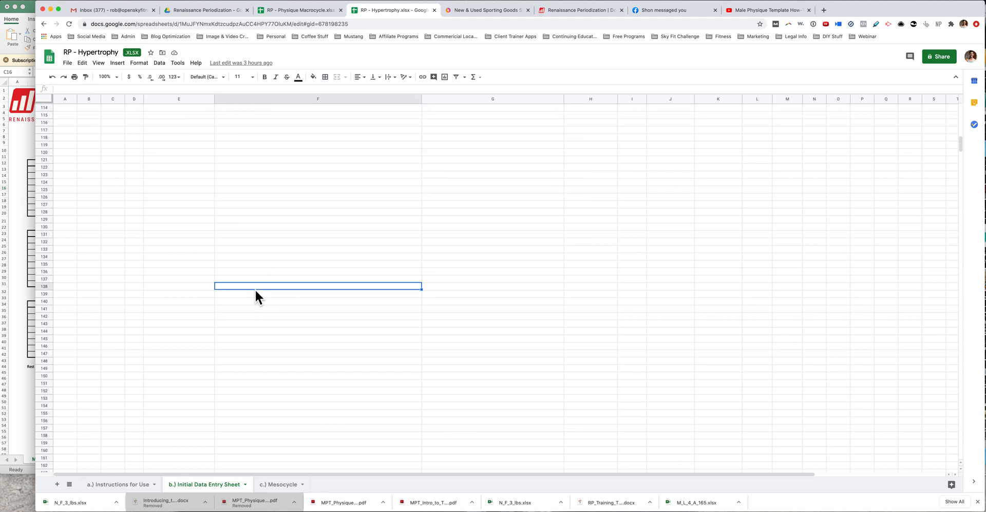
scroll(200, 190, "up", 15)
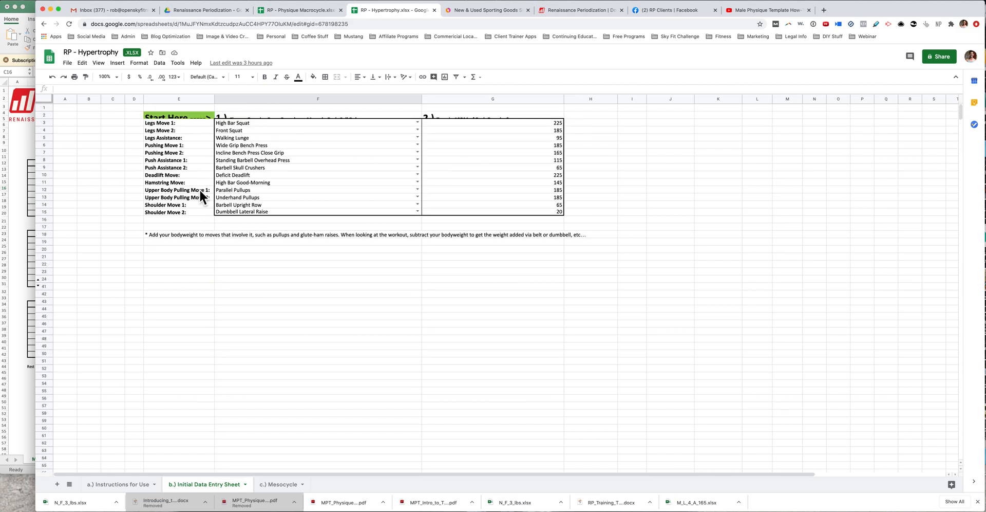
scroll(165, 290, "down", 18)
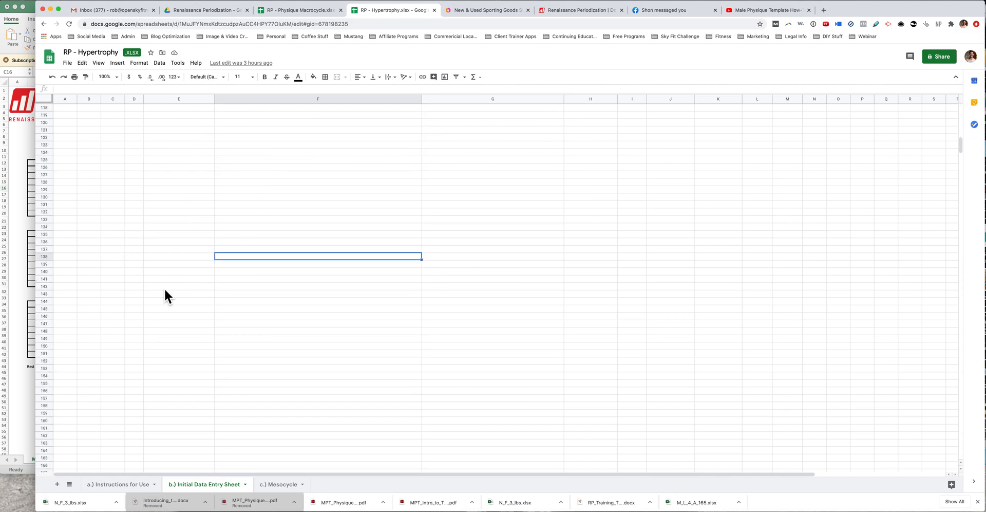
scroll(164, 287, "up", 18)
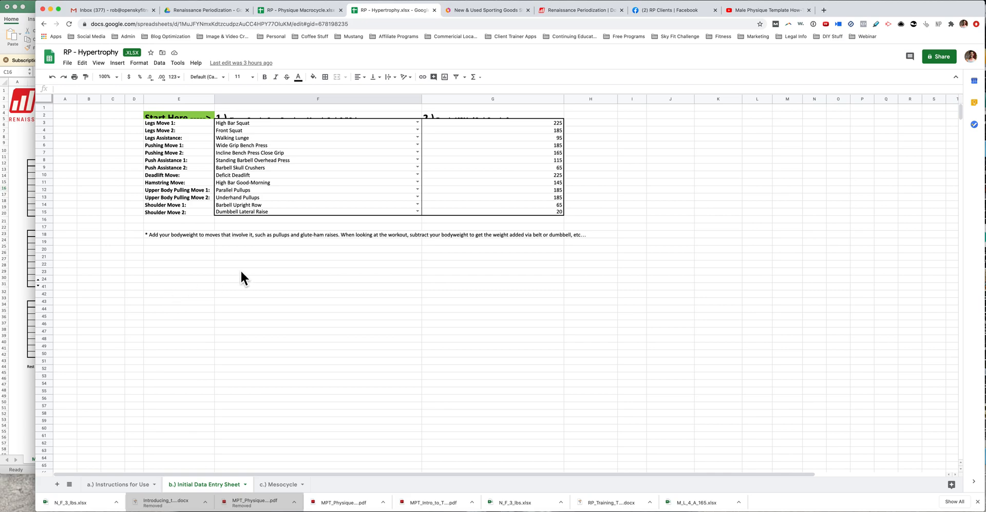
left_click(39, 280)
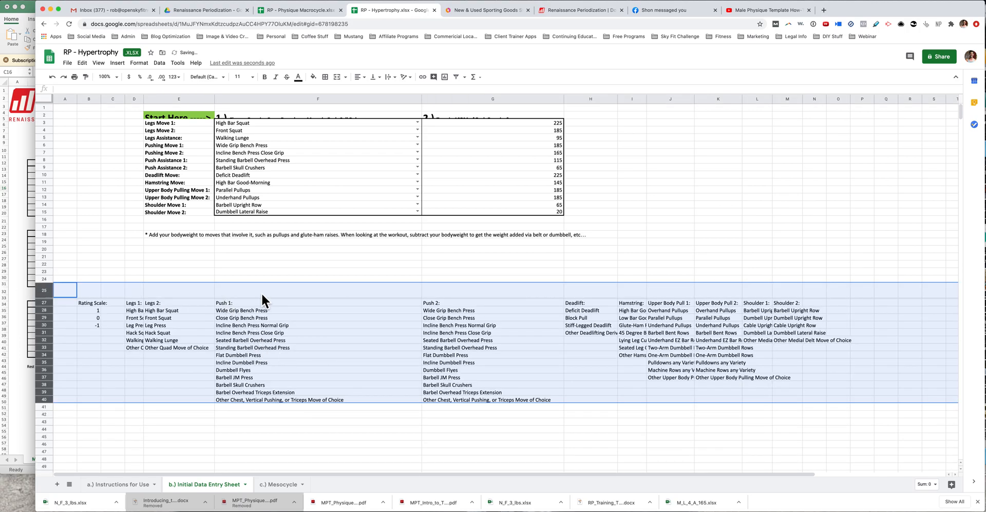
left_click(356, 256)
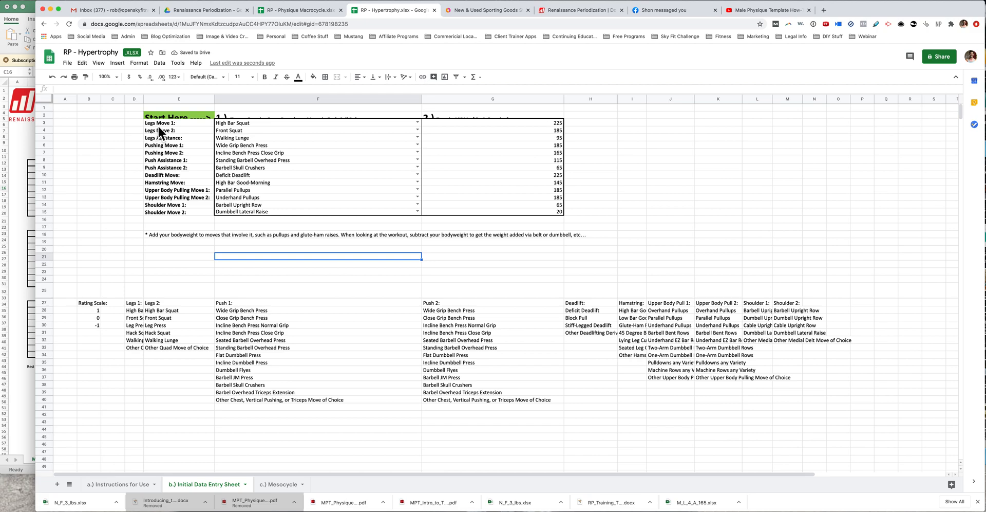
Step: Reselect D28:D33 as the source range of the Legs Move 1 drop-down's data validation and save the rule
left_click(233, 125)
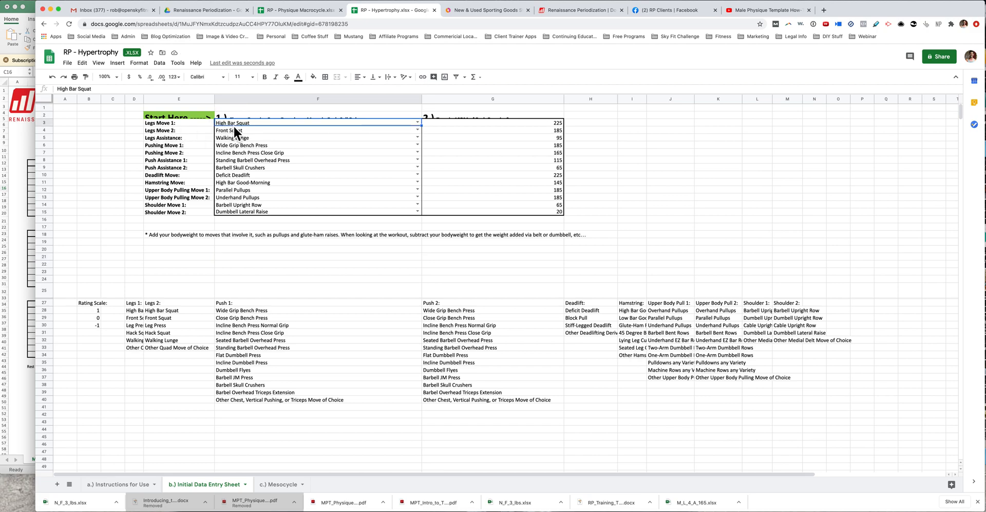
right_click(264, 123)
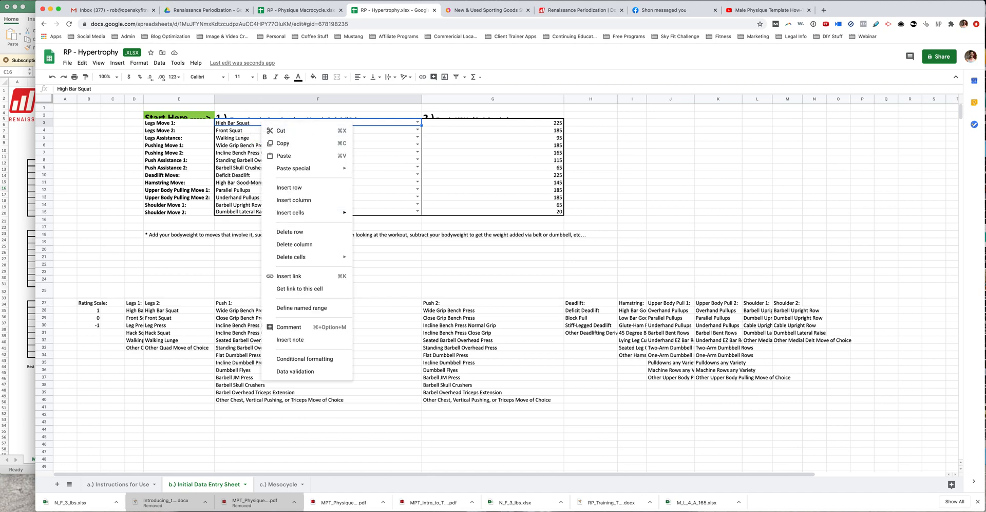
left_click(295, 372)
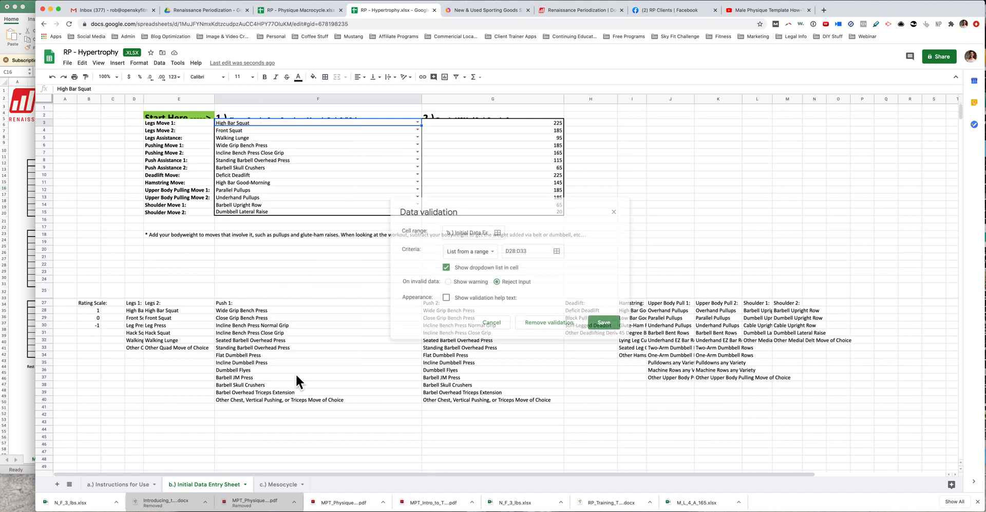
left_click(556, 251)
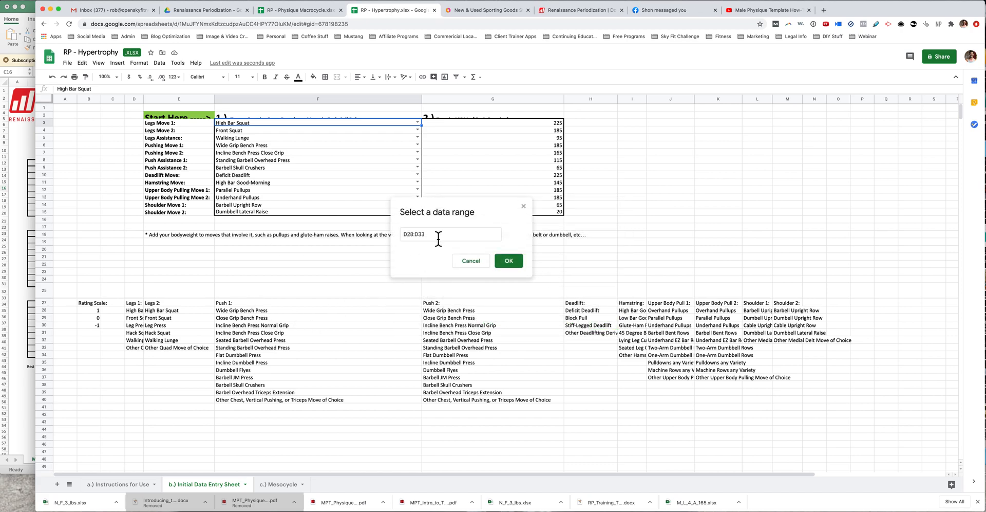
left_click_drag(131, 310, 130, 348)
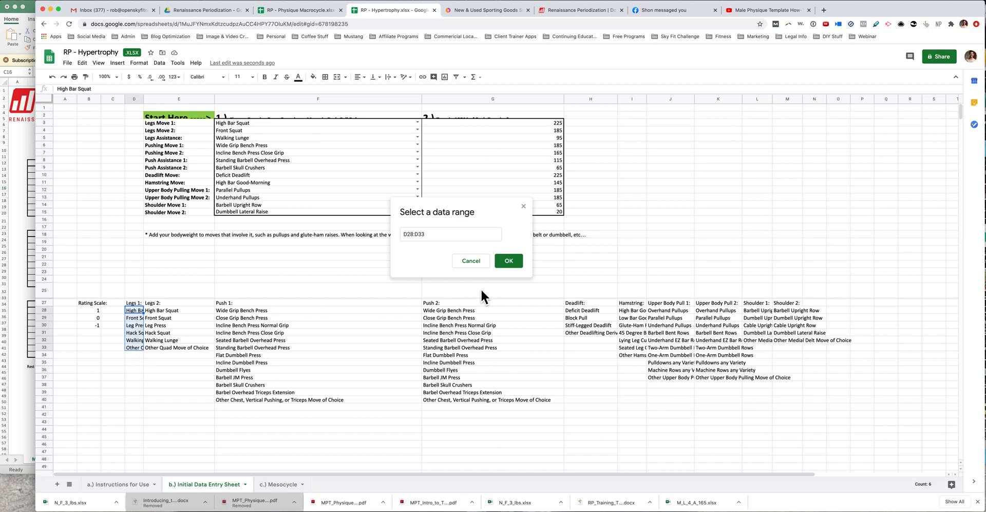
left_click(508, 261)
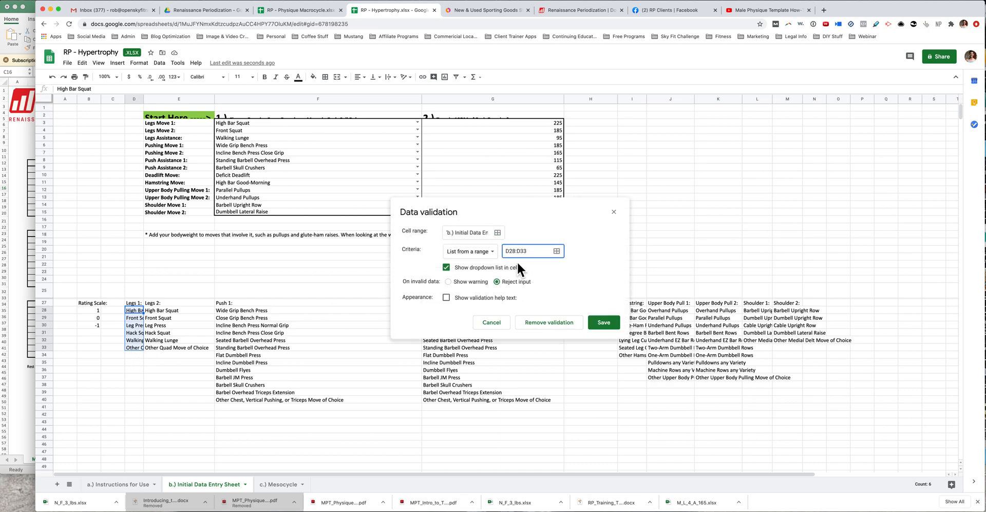
left_click(597, 318)
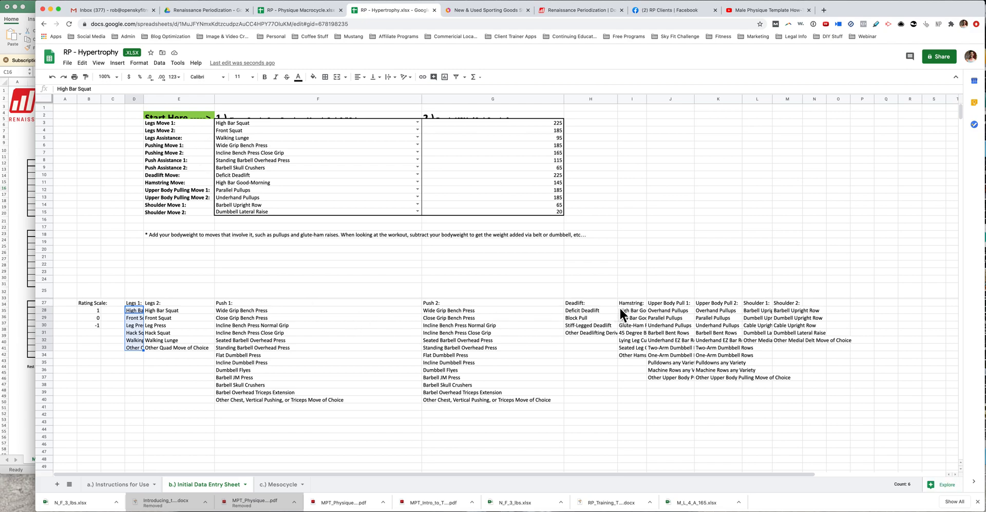
Step: Compare the drop-down choices of Legs Move 1, Legs Move 2 and Legs Assistance with the source exercise lists
scroll(778, 303, "down", 4)
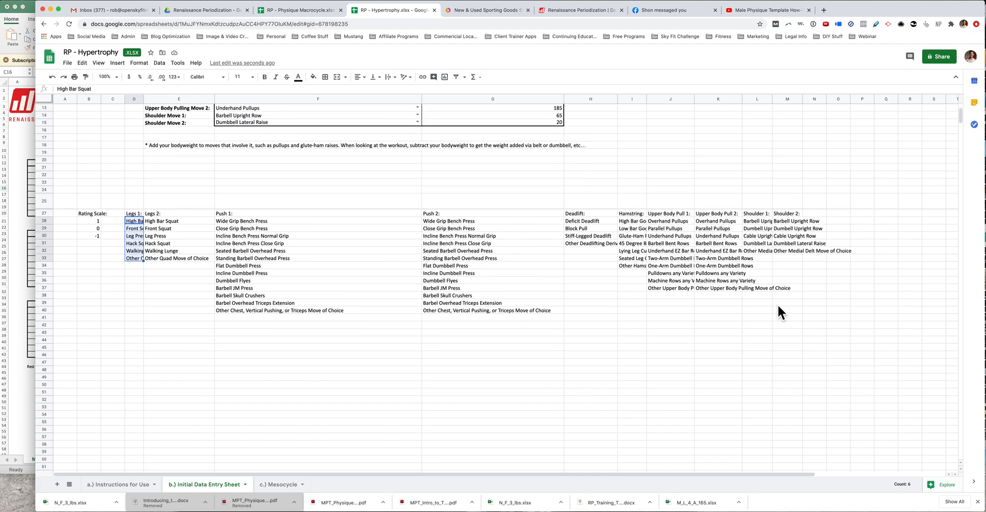
scroll(532, 263, "up", 4)
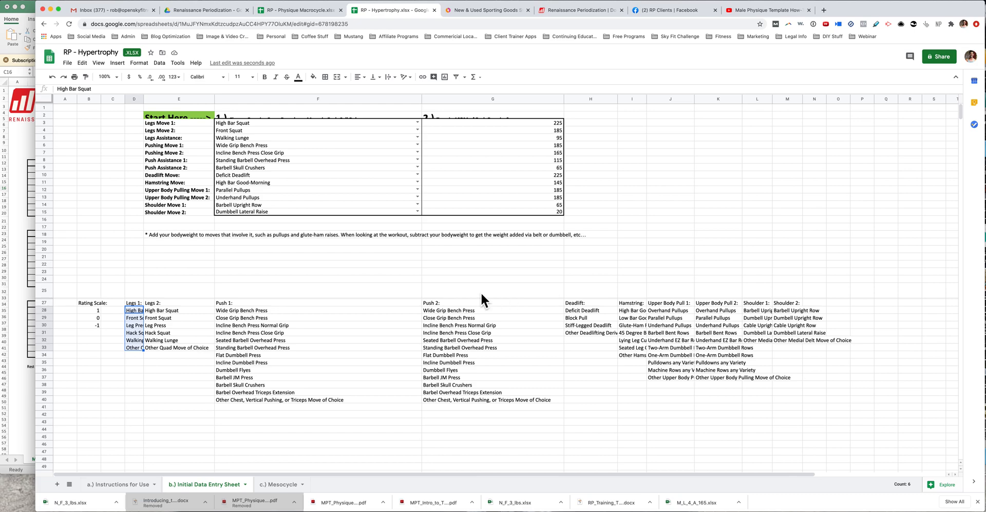
left_click(415, 131)
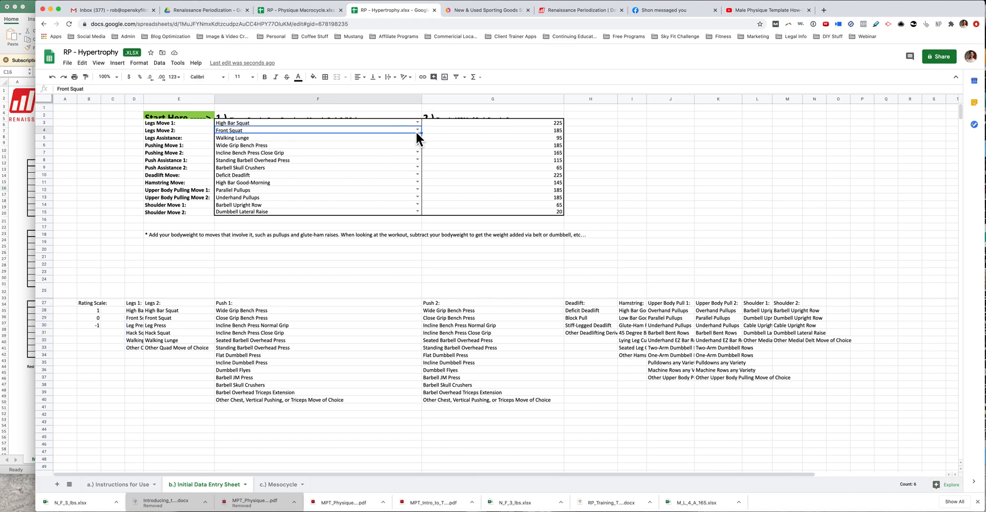
left_click(418, 130)
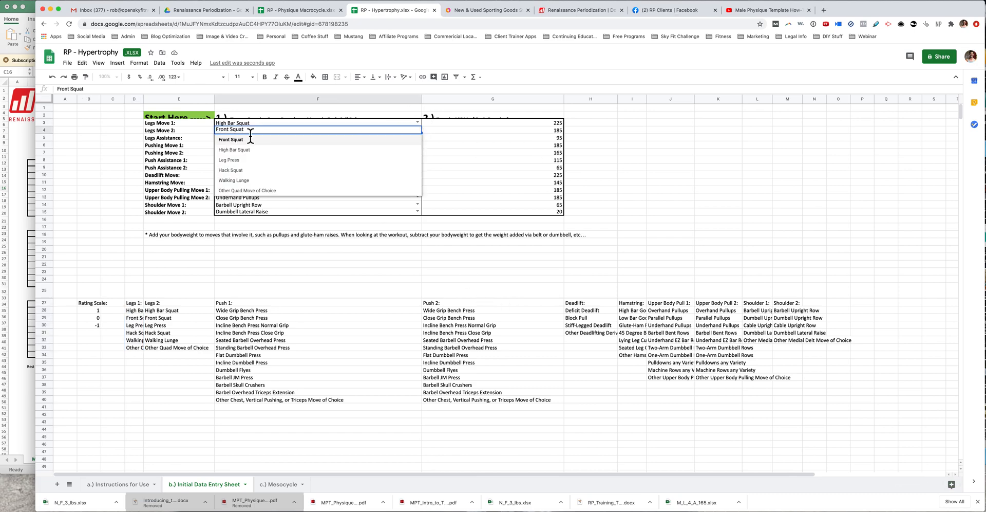
left_click(288, 124)
left_click(420, 124)
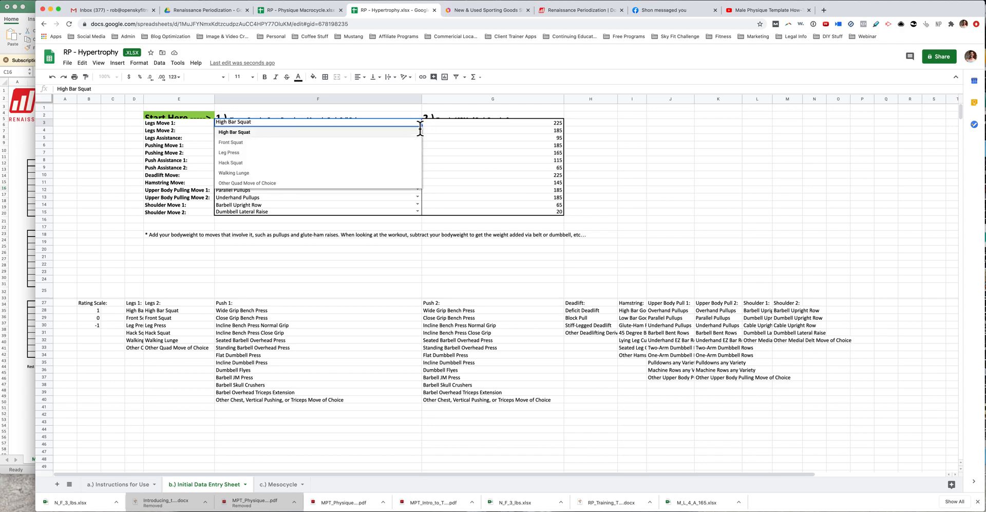
left_click(415, 106)
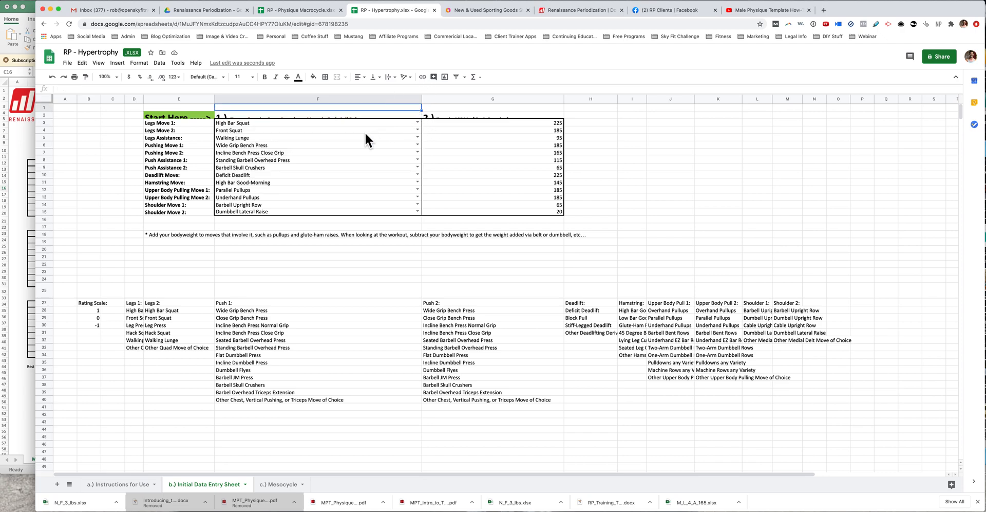
left_click(418, 138)
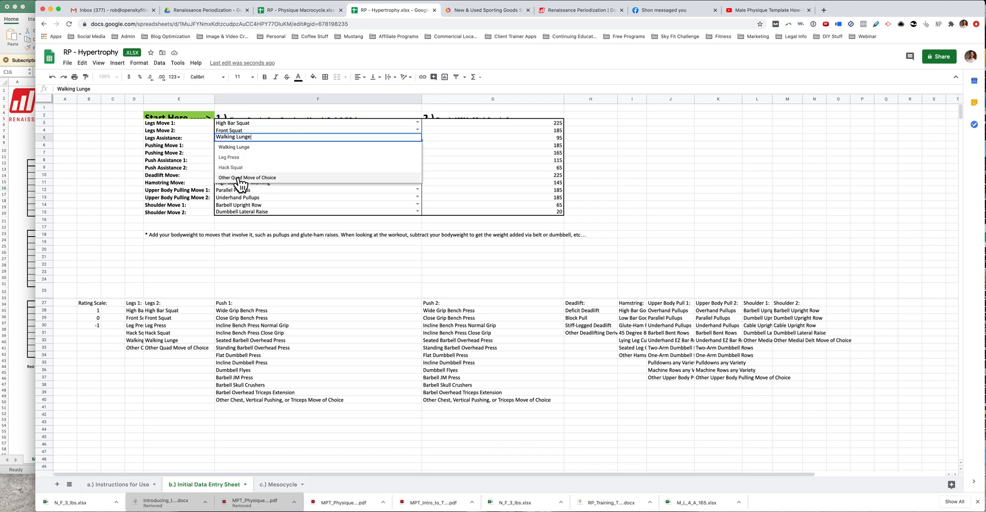
left_click(162, 380)
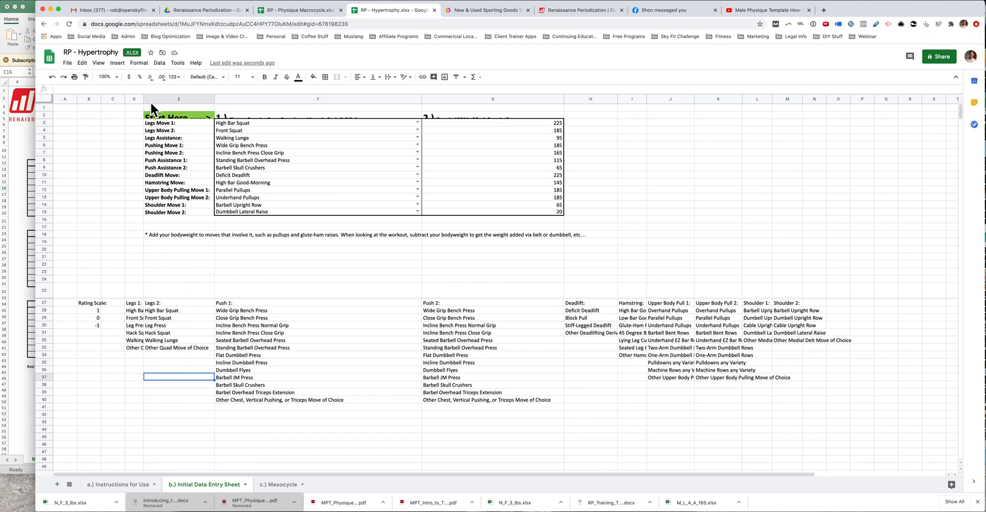
Step: Widen columns D and I so the Legs 1 and Hamstring exercise names are readable
left_click_drag(144, 99, 176, 99)
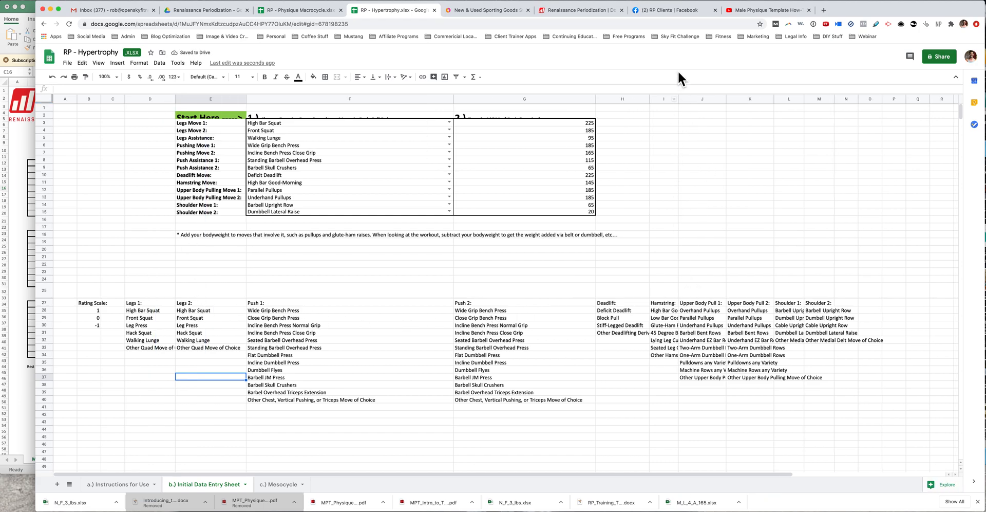
left_click_drag(678, 99, 721, 99)
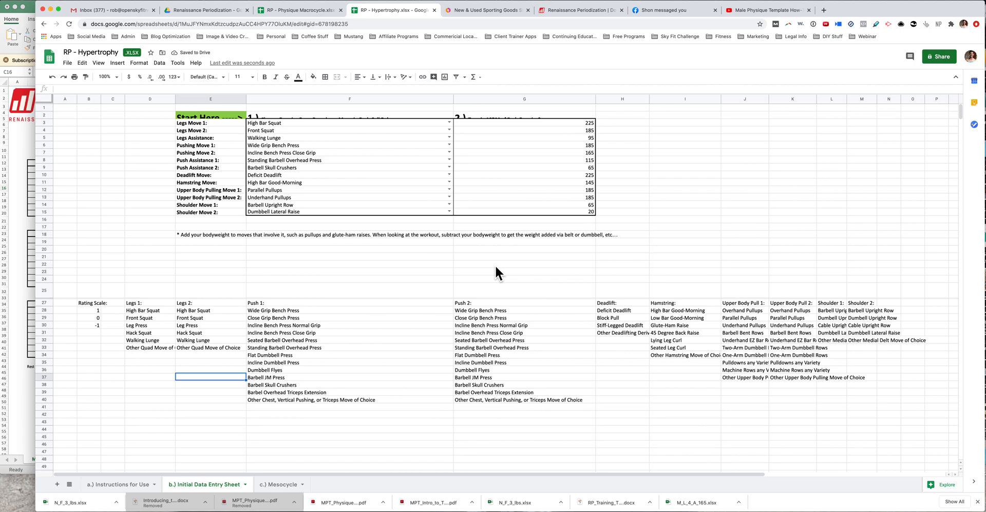
Step: Switch to the N_F_3_lbs workbook in Excel, choose Low Incline Dumbbell Press for Day 1 Incline Push or Front Delts, and return to the browser
left_click(24, 386)
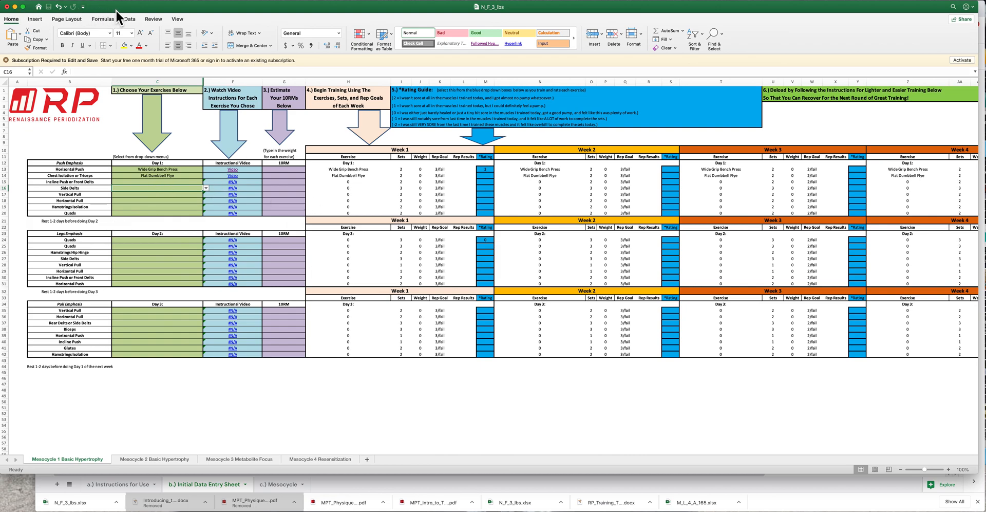
left_click(195, 182)
left_click(207, 182)
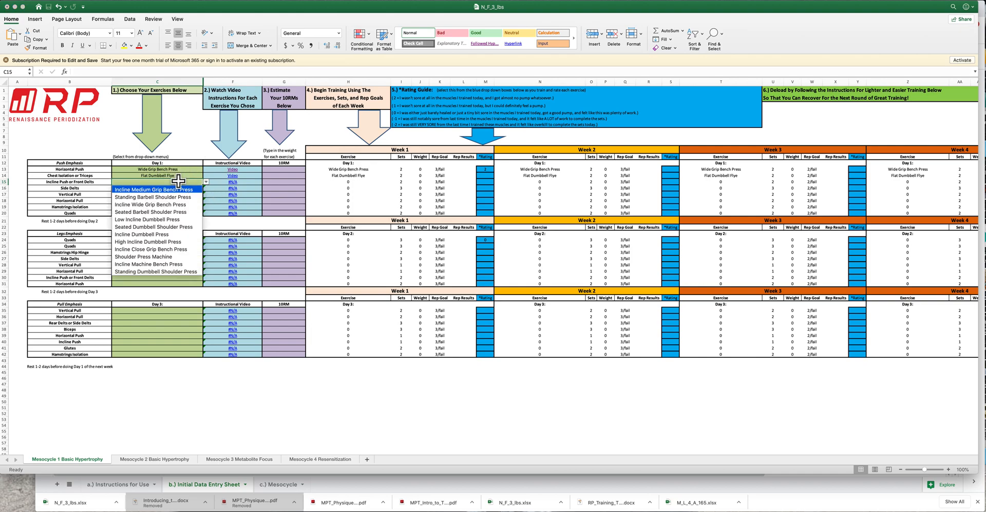
left_click(156, 220)
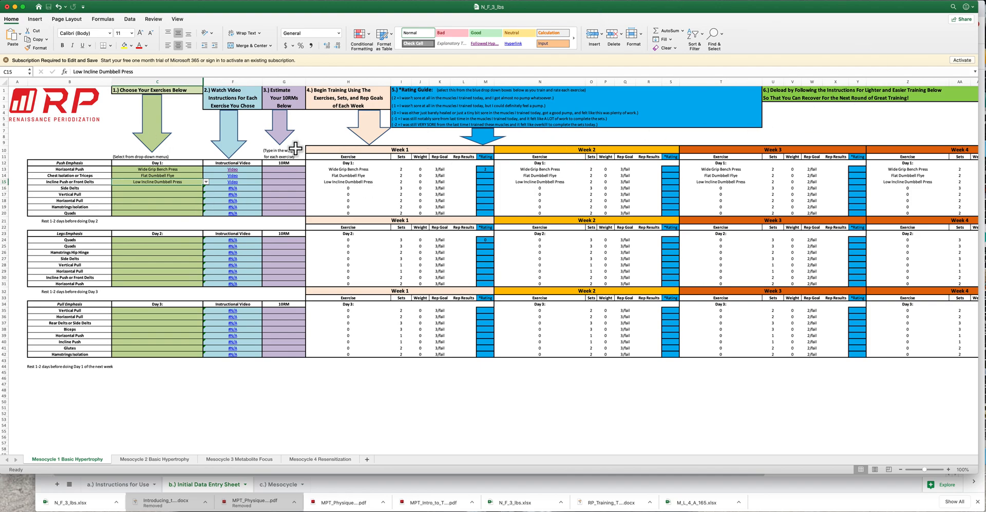
left_click(235, 468)
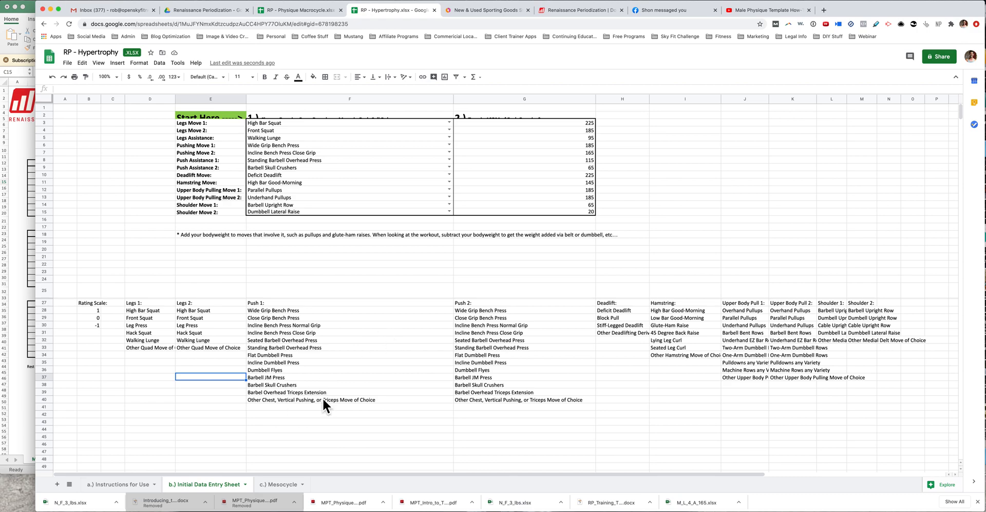
Step: Review the Hypertrophy workbook's Mesocycle sheet from Monday to Friday and its rating notes, then return to the Initial Data Entry Sheet
left_click(290, 484)
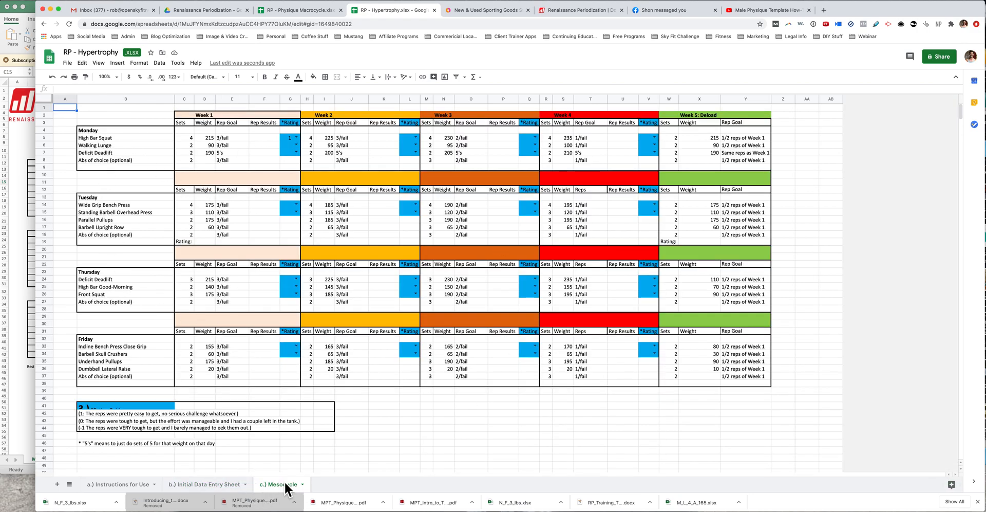
scroll(161, 229, "down", 3)
scroll(161, 230, "up", 3)
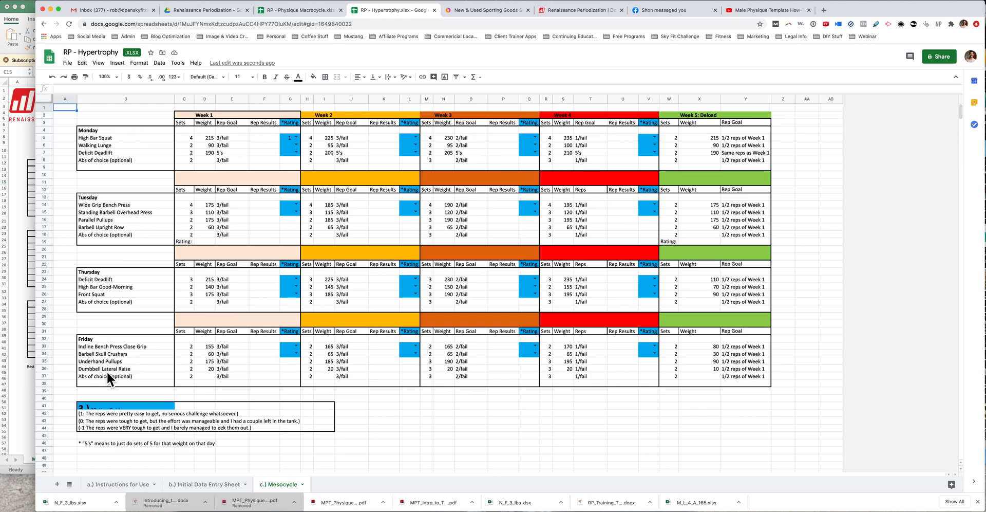
scroll(507, 328, "down", 5)
scroll(508, 328, "up", 5)
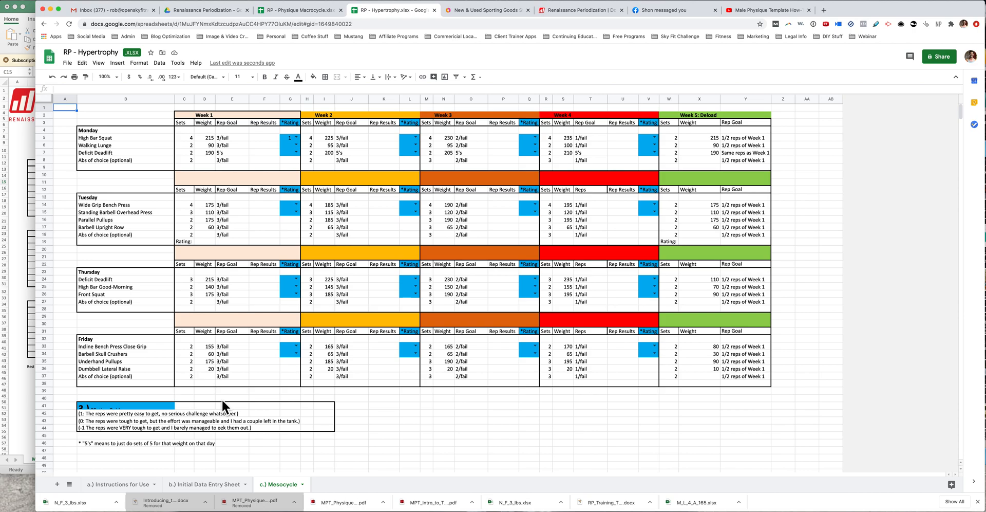
left_click(181, 485)
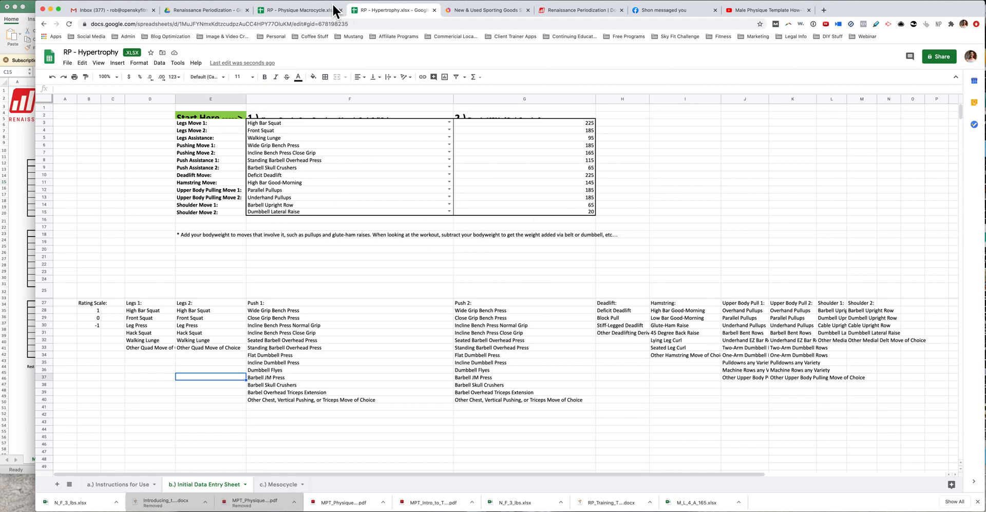
Step: In the RP - Physique Macrocycle workbook, review the Mesocycle 1 Basic Hypertrophy plan from Week 1 through the Week 7 deload
left_click(306, 10)
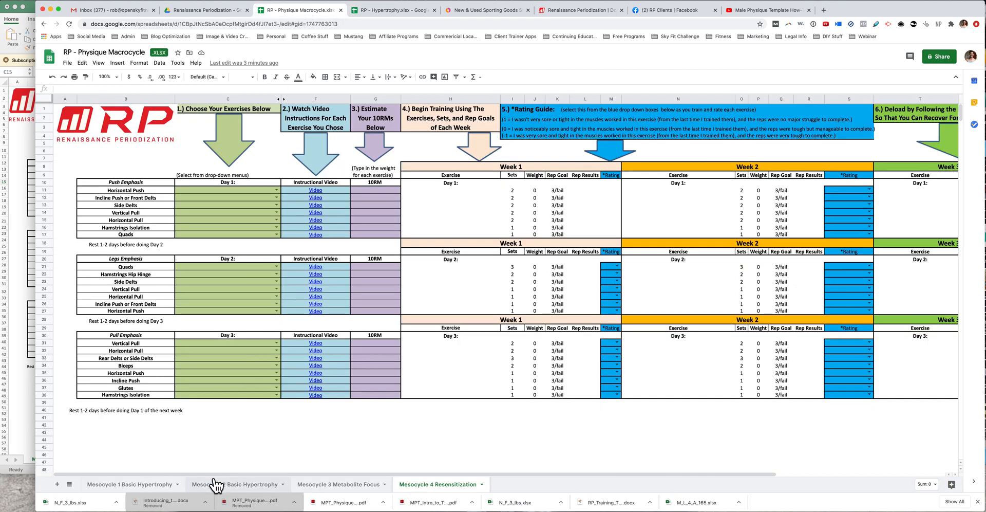
left_click(136, 484)
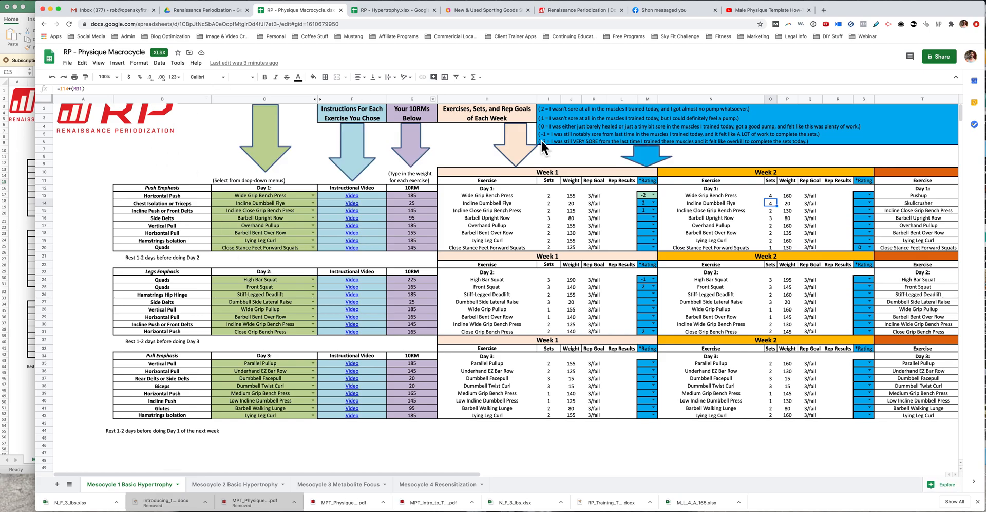
scroll(492, 285, "right", 10)
scroll(492, 284, "right", 5)
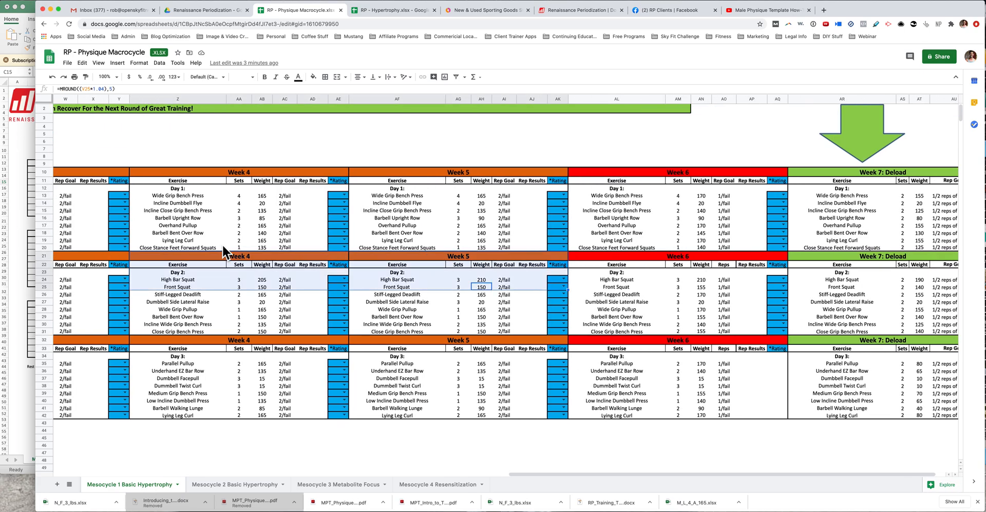
scroll(222, 243, "left", 15)
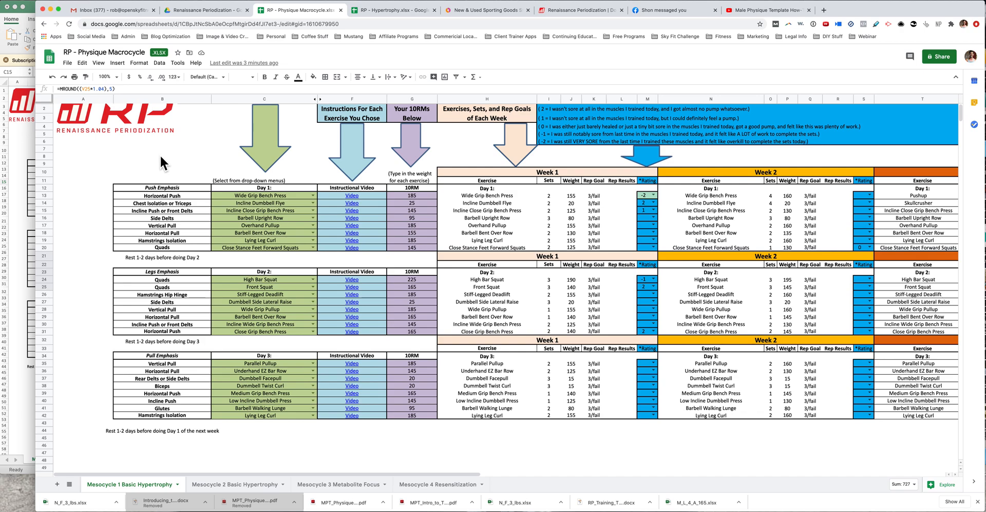